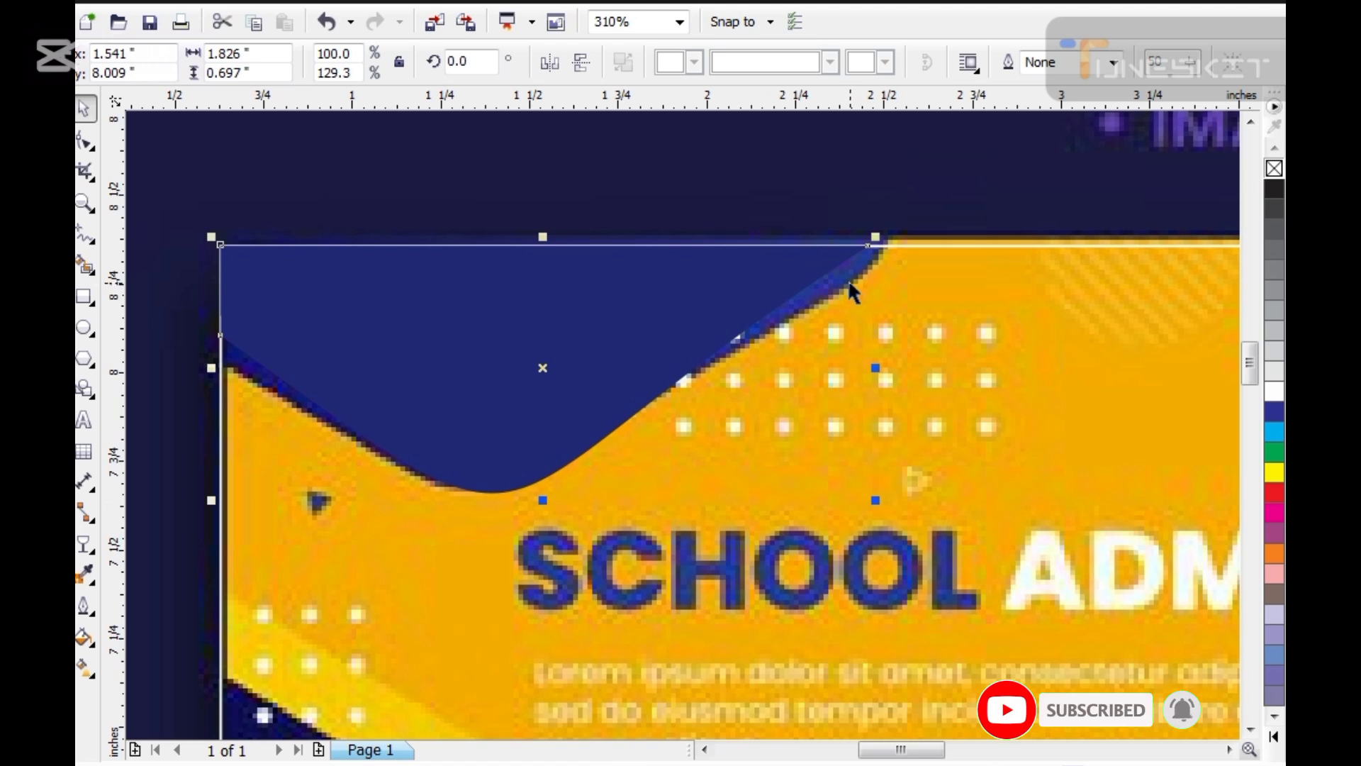
Step: Stretch the blue corner shape to about 1.894 inches wide and lower its left-edge node onto the reference shape's edge
left_click_drag(875, 370, 890, 366)
key("F10")
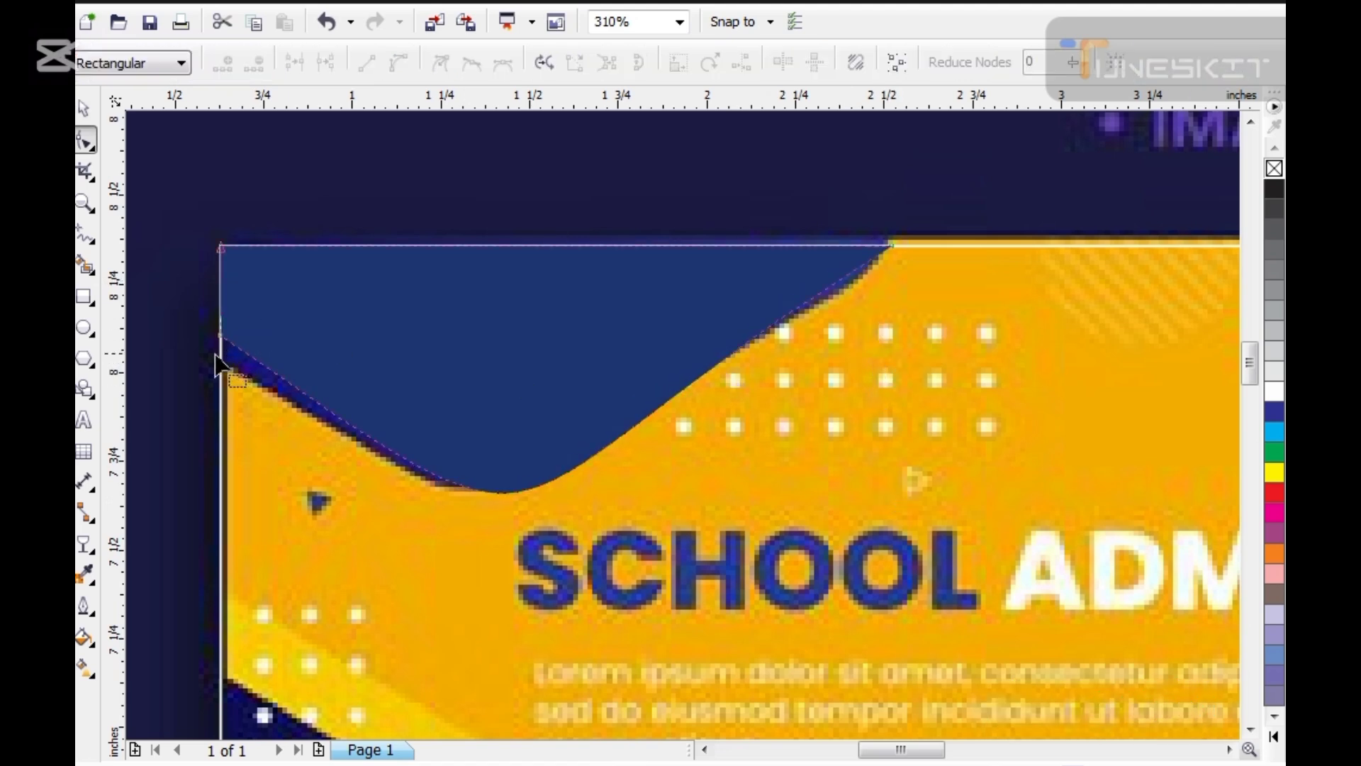
left_click(221, 362)
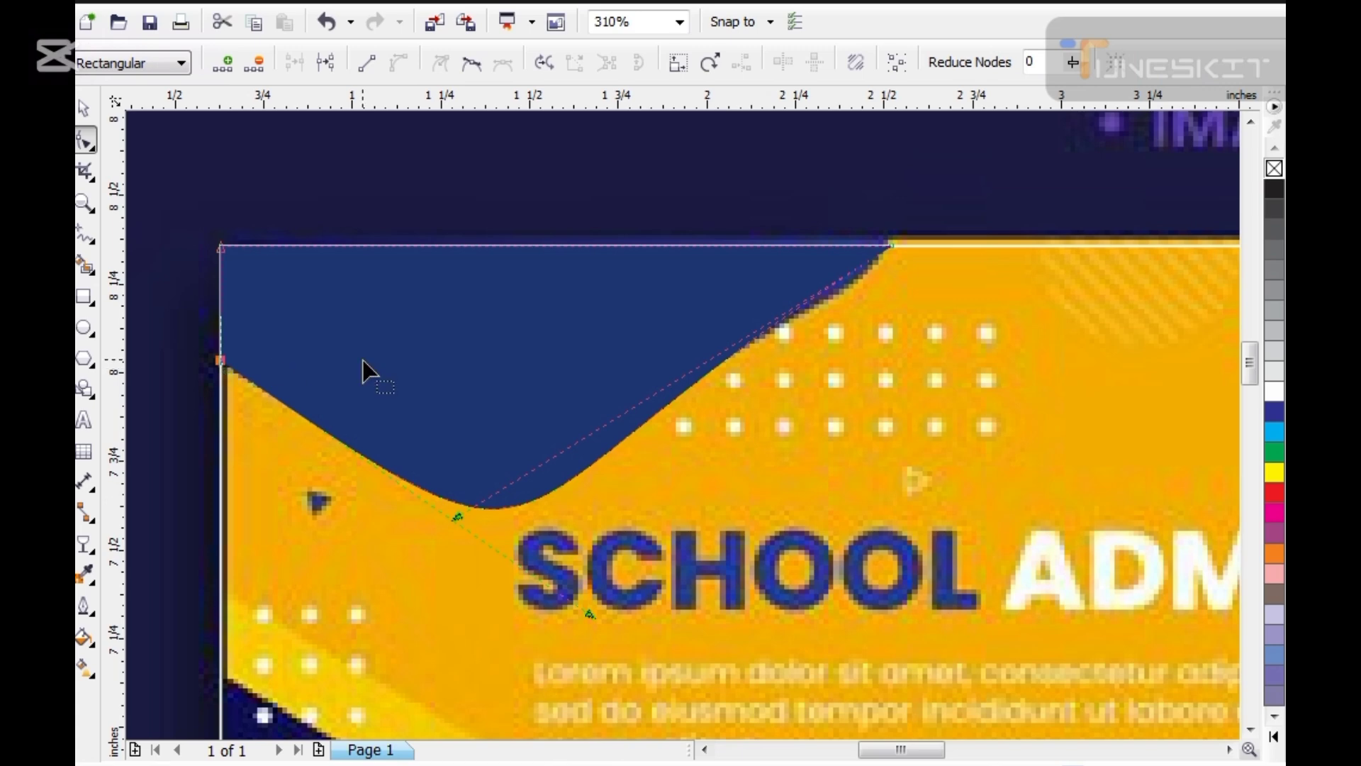
Step: Select the smaller corner shape in wireframe view, bring it in front of the larger blue one, and return to enhanced view
key("space")
key("alt+v")
key("w")
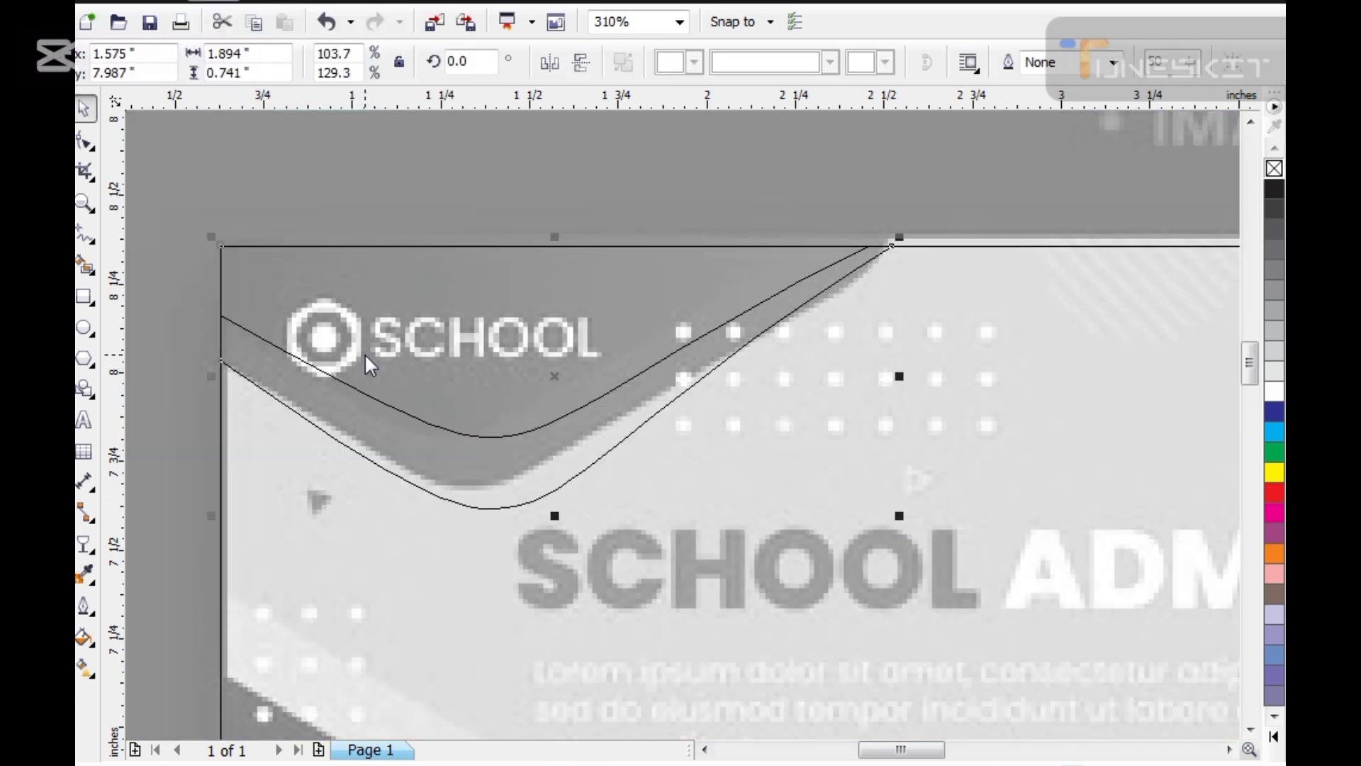
key("alt+v")
key("e")
left_click(225, 1)
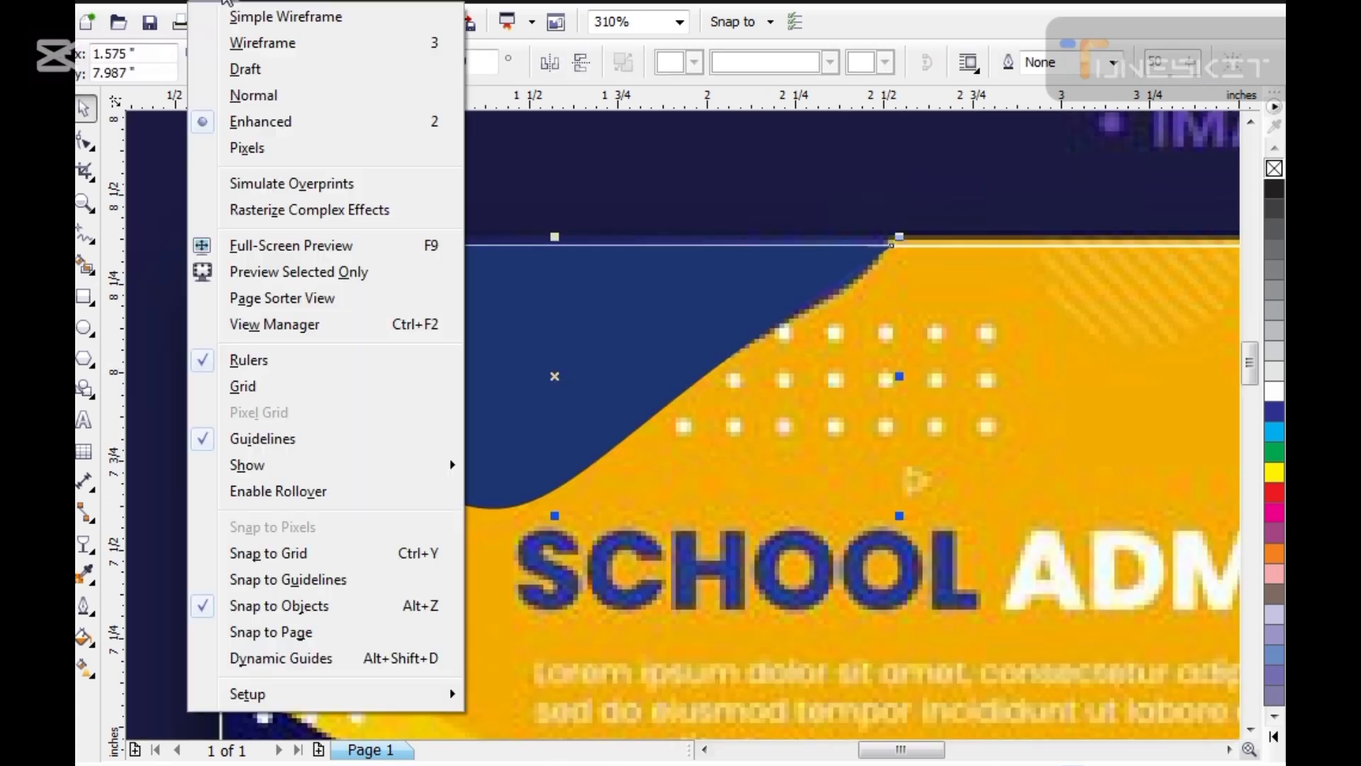
left_click(405, 326, "ctrl")
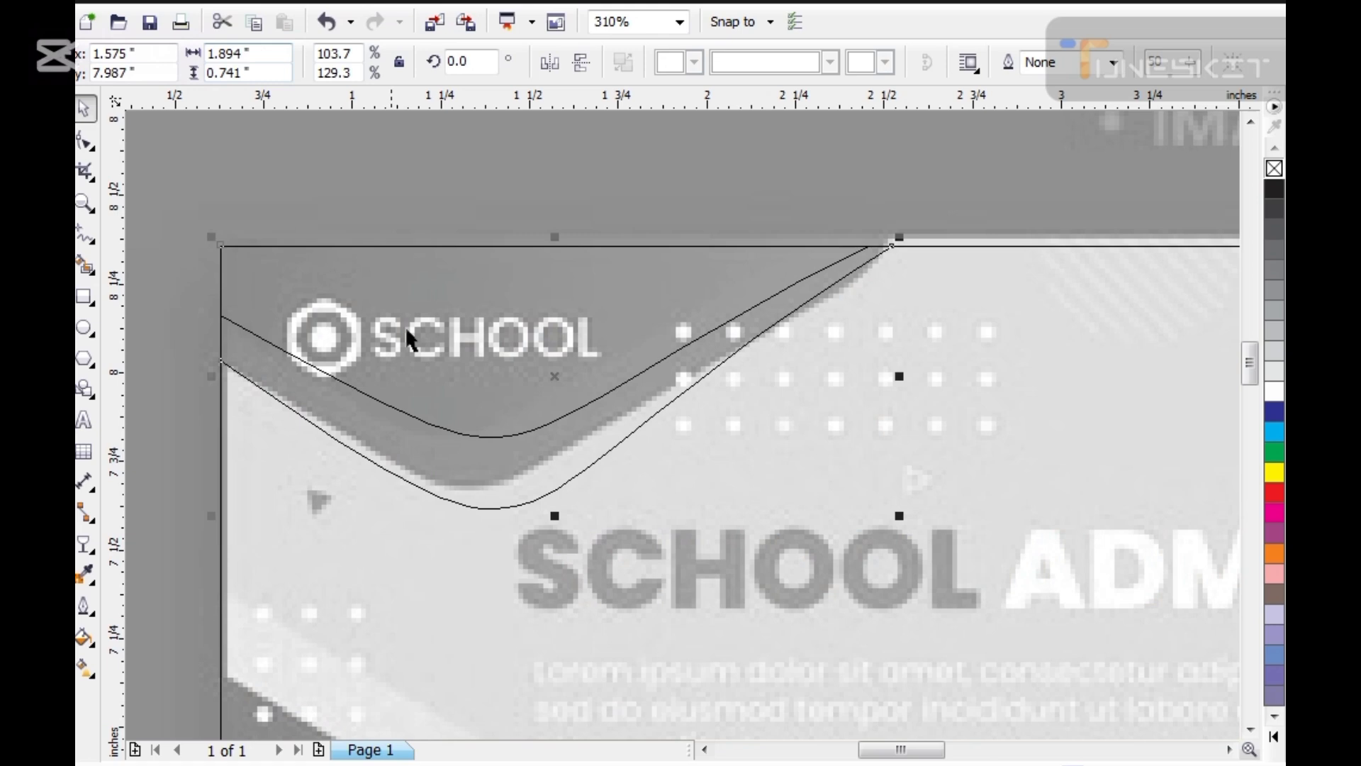
left_click(374, 398)
left_click_drag(374, 396, 372, 356)
key("ctrl+z")
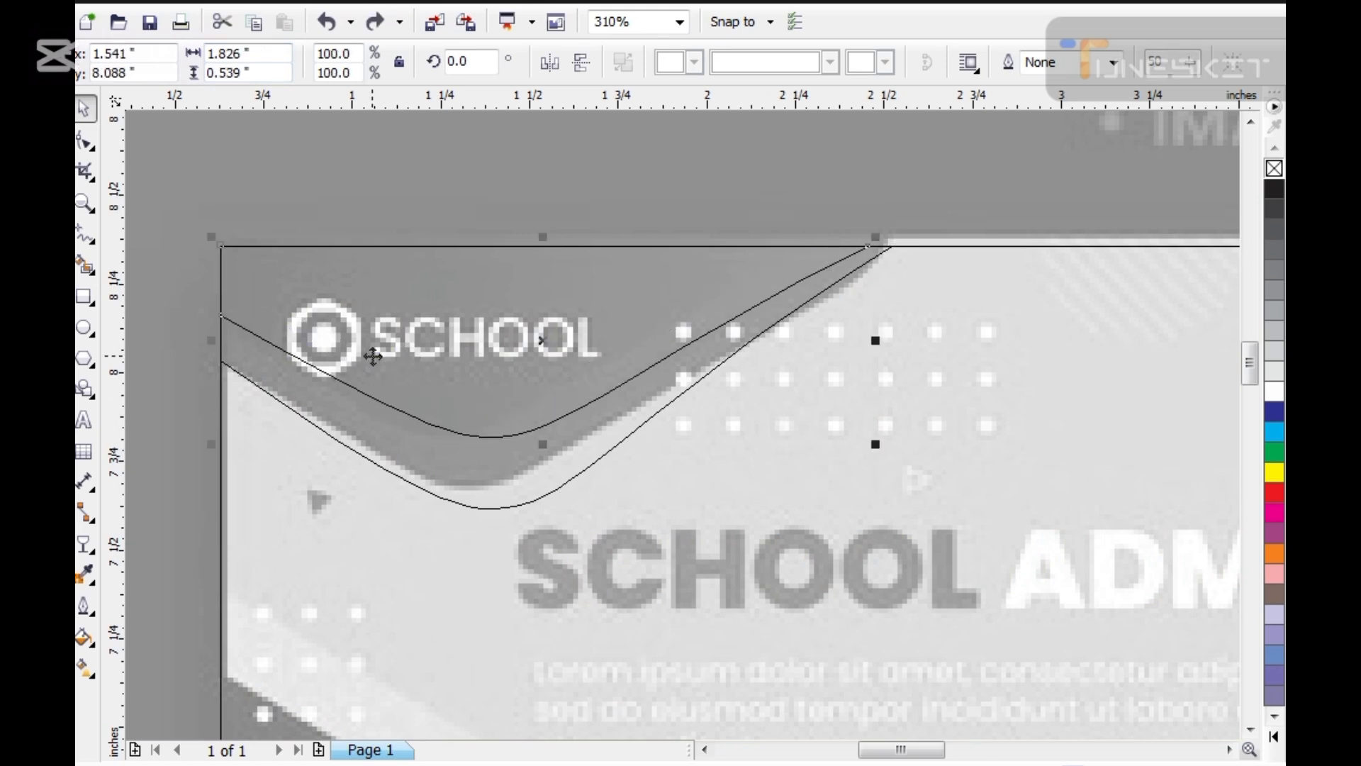
key("alt+v")
key("e")
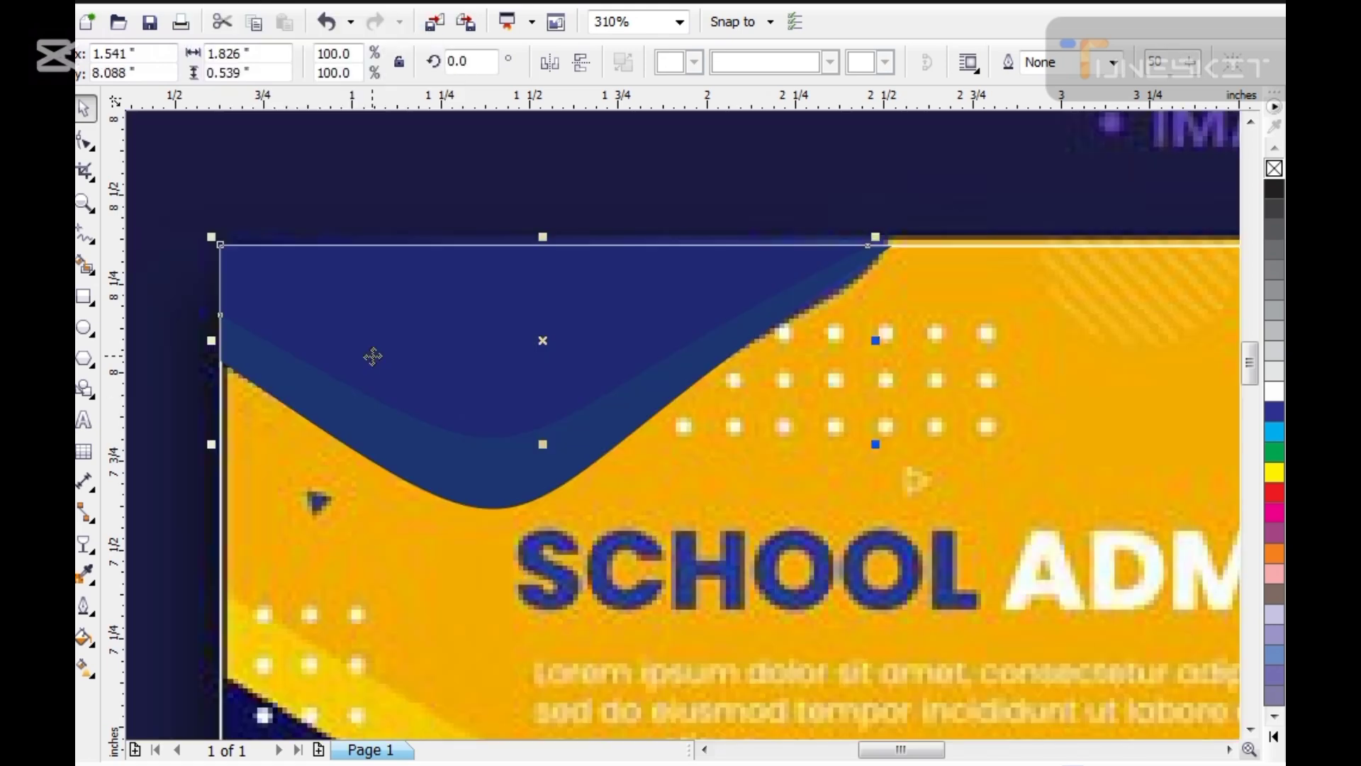
Step: Duplicate both blue corner shapes together and place the copy over the SCHOOL ADMISSION heading
left_click(477, 486)
key("Escape")
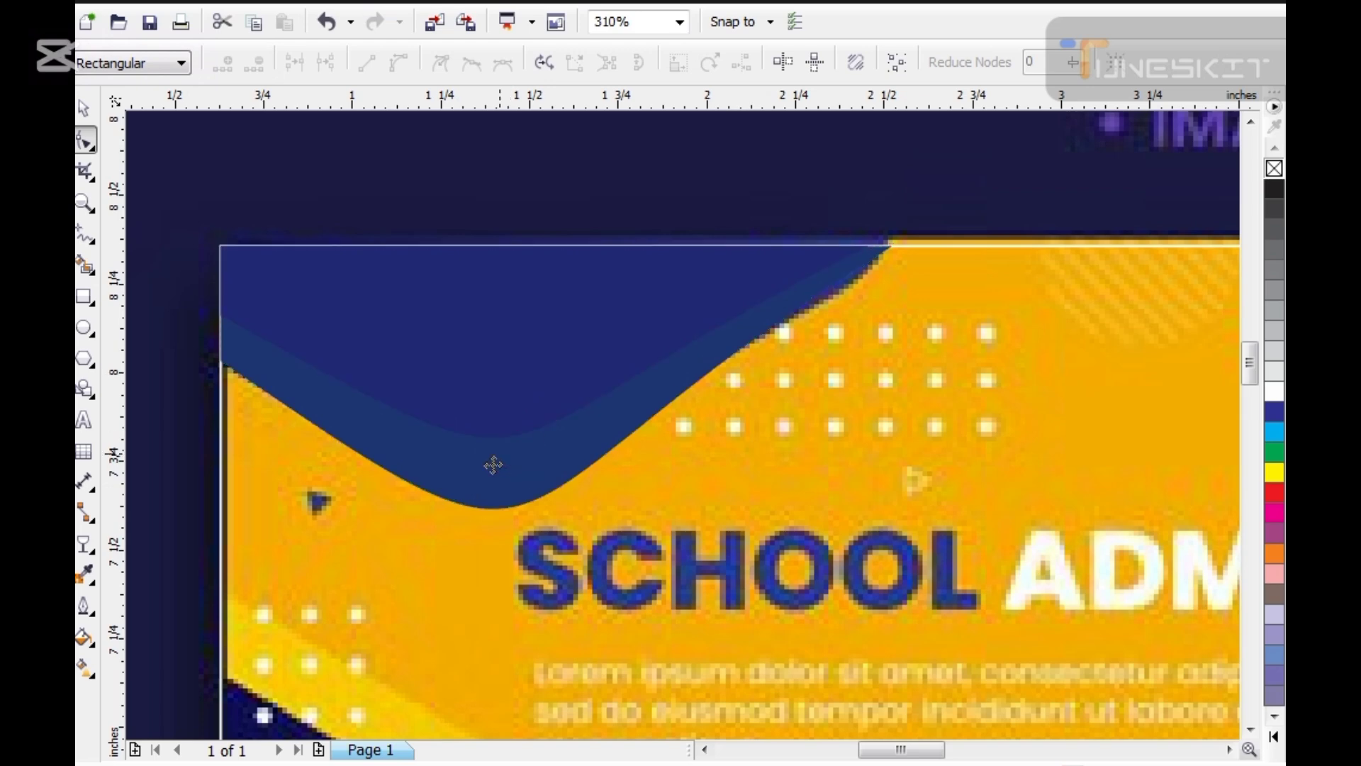
left_click_drag(493, 465, 528, 368)
key("ctrl+z")
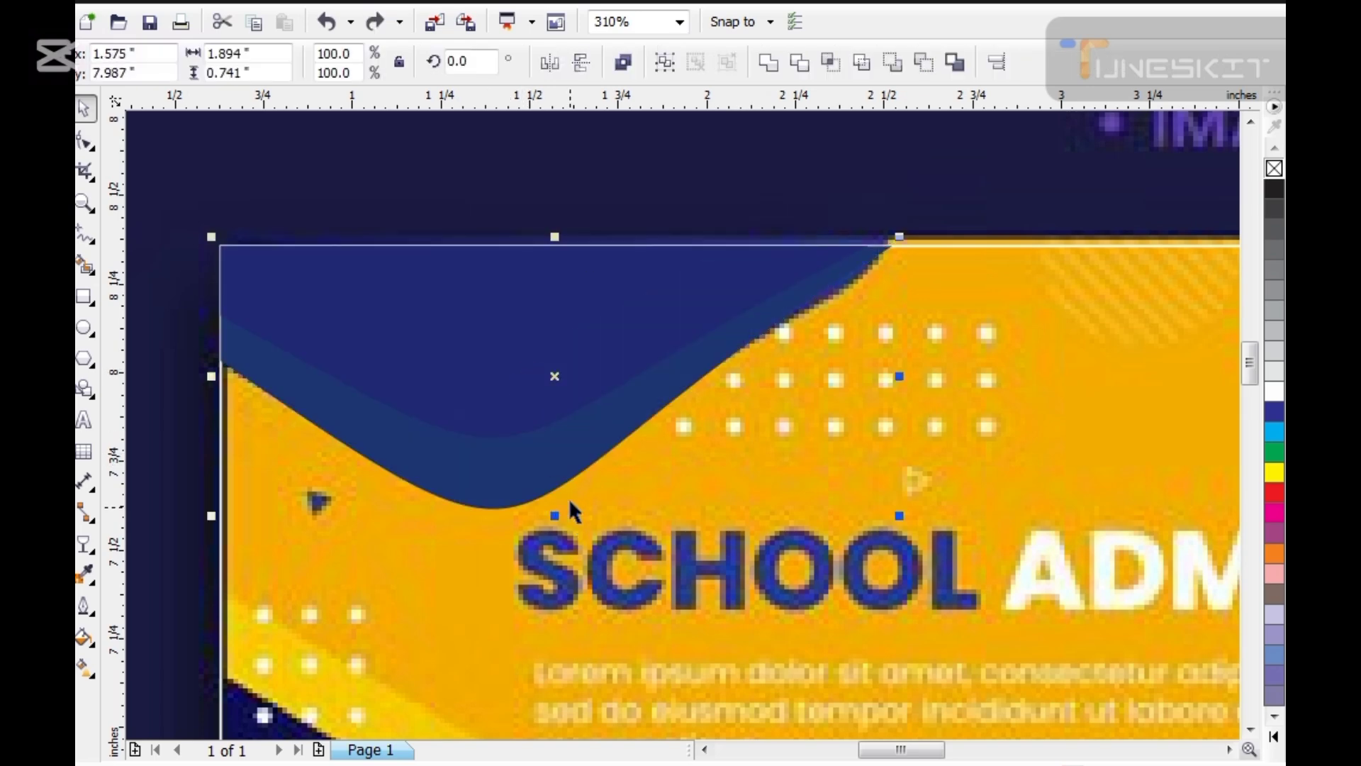
scroll(477, 343, "down", 2)
scroll(477, 343, "down", 1)
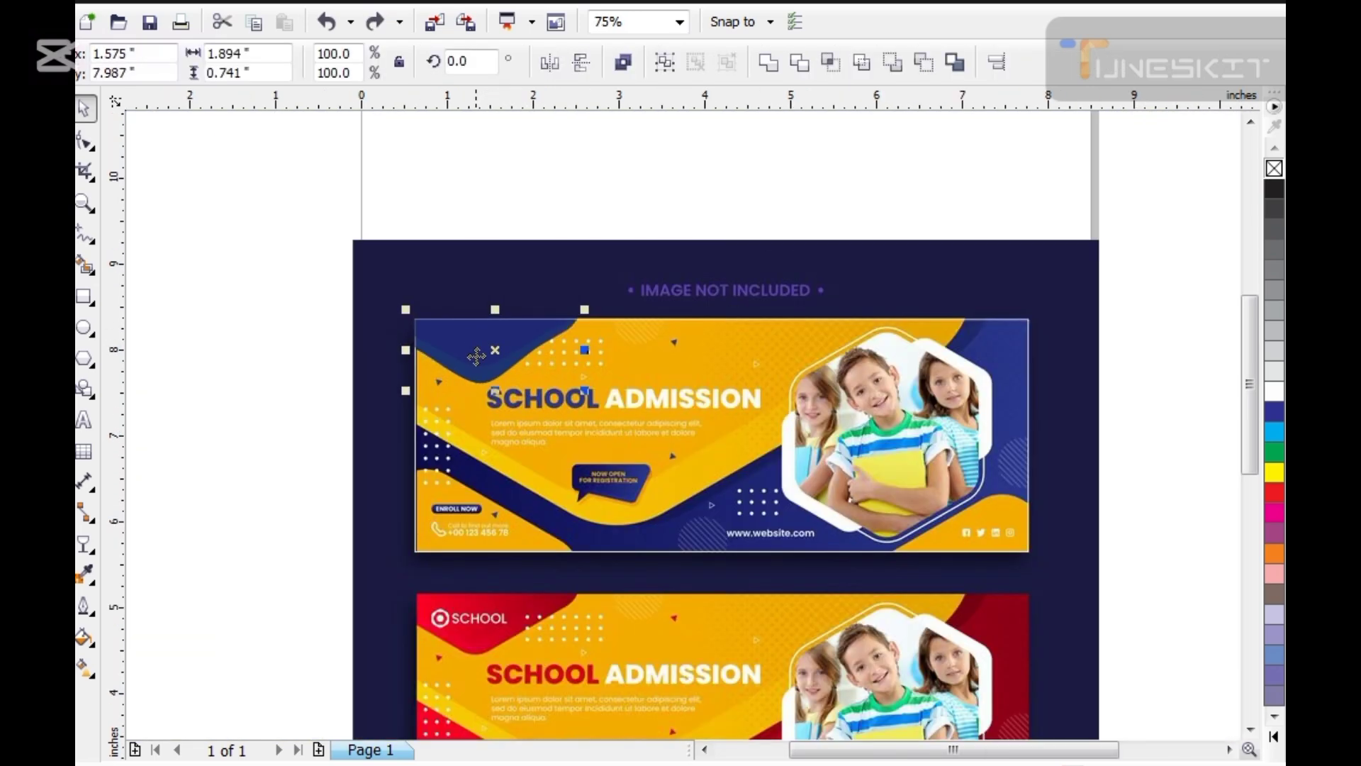
left_click_drag(918, 558, 918, 558)
left_click_drag(401, 323, 610, 454)
left_click(644, 536)
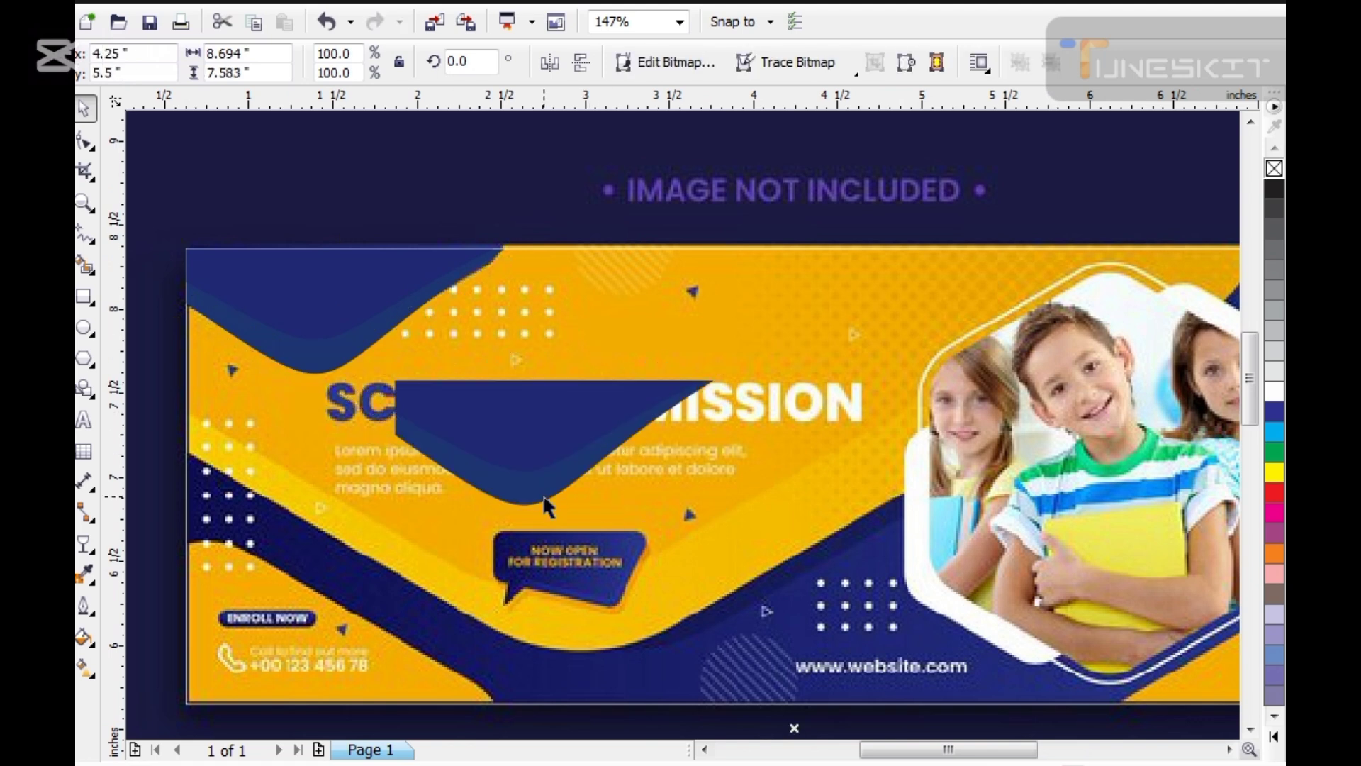
Step: Fill the larger back shape of the duplicate with yellow sampled from the banner's curved band
left_click(546, 495)
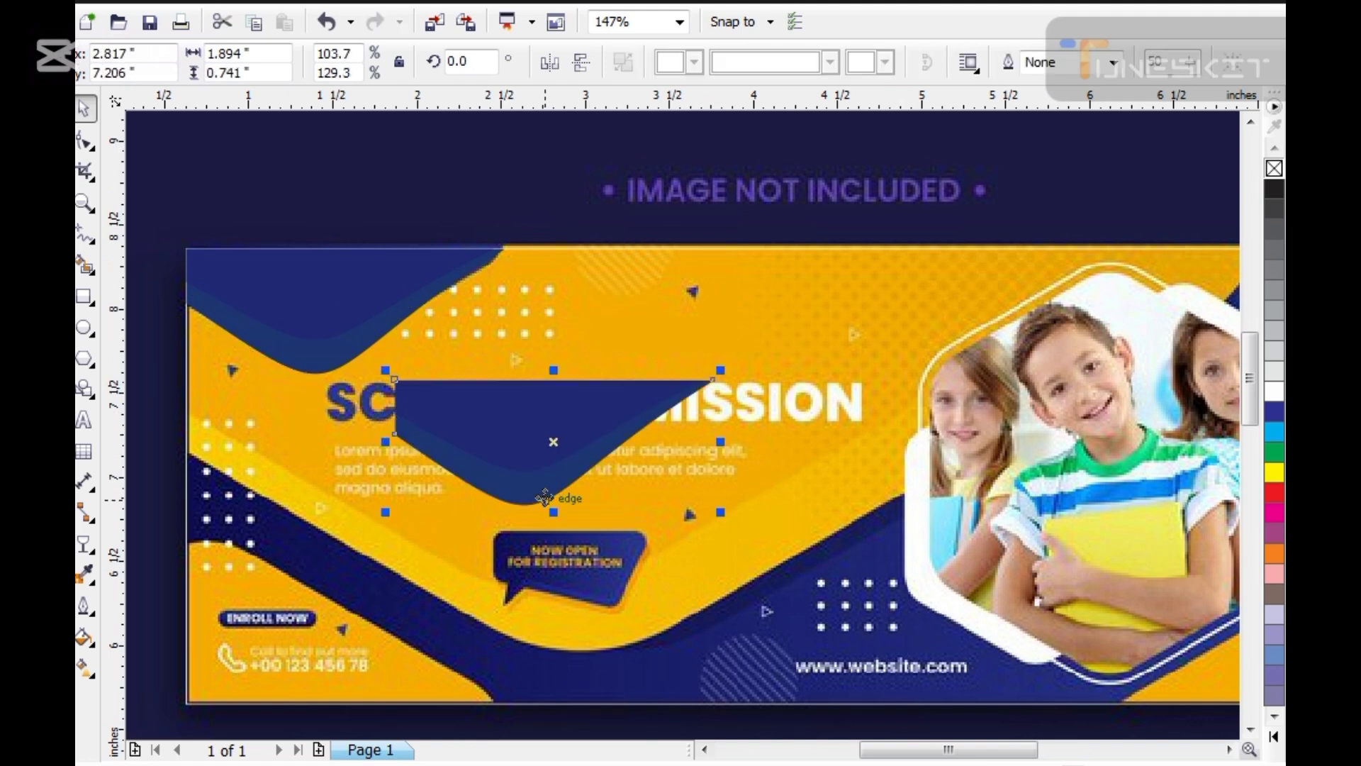
key("i")
left_click(426, 567)
Step: Apply a linear gradient to the duplicate's front shape, setting both end colours to oranges sampled from the banner background
left_click(584, 406)
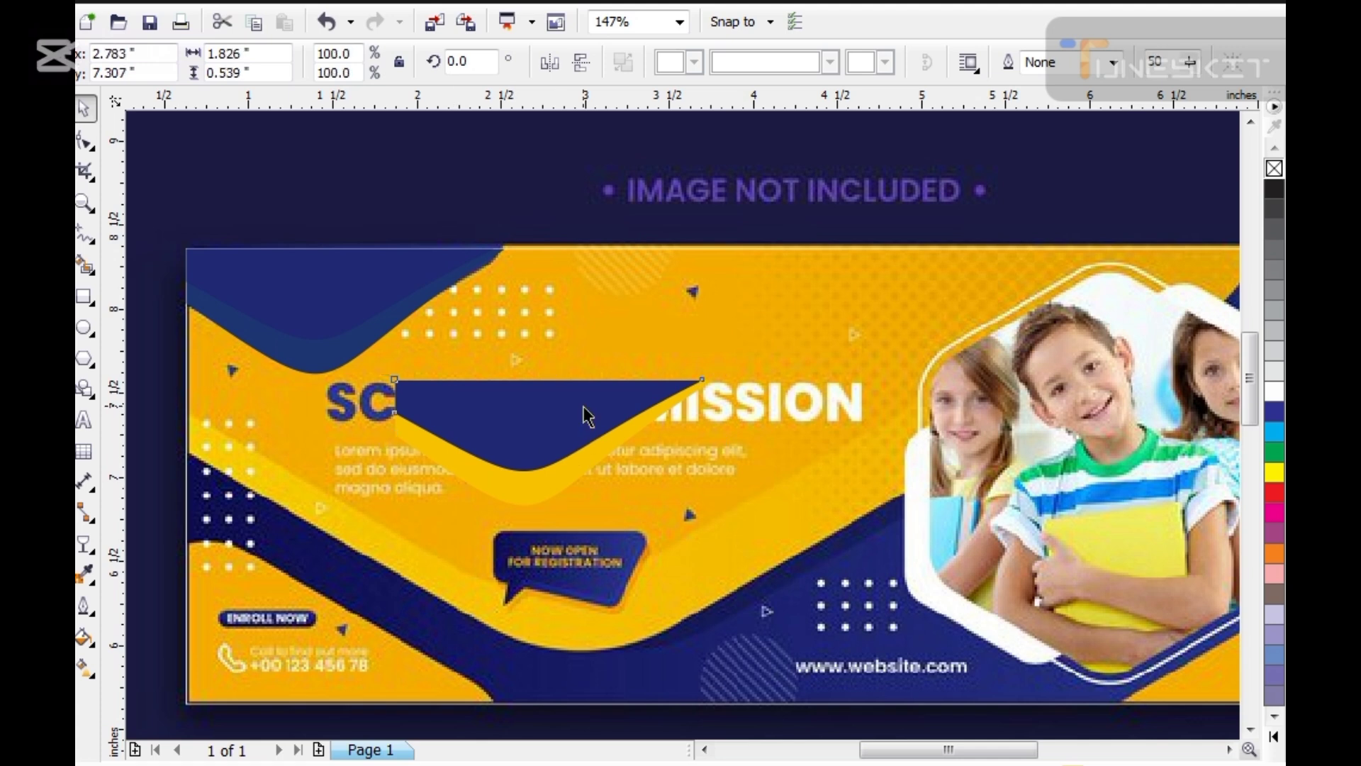
left_click(587, 414)
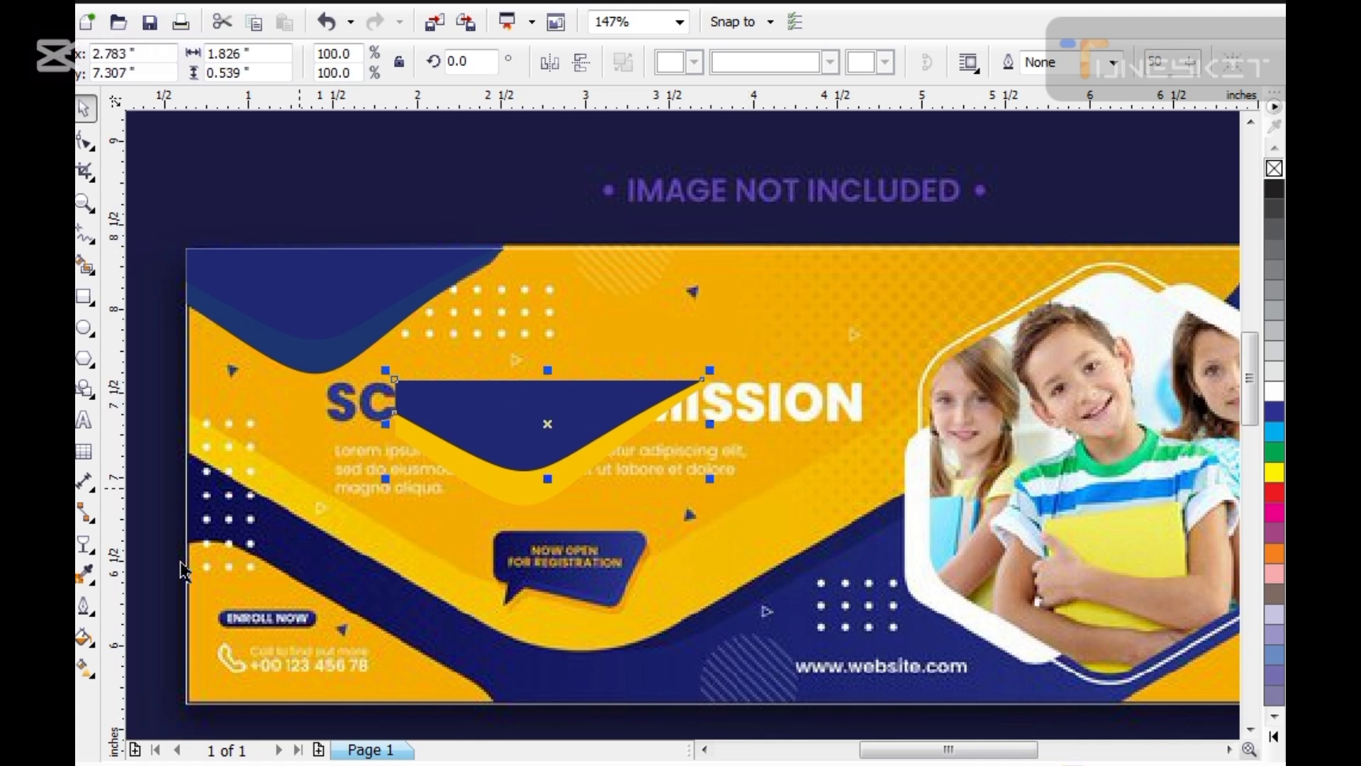
left_click(88, 672)
left_click_drag(462, 416, 559, 416)
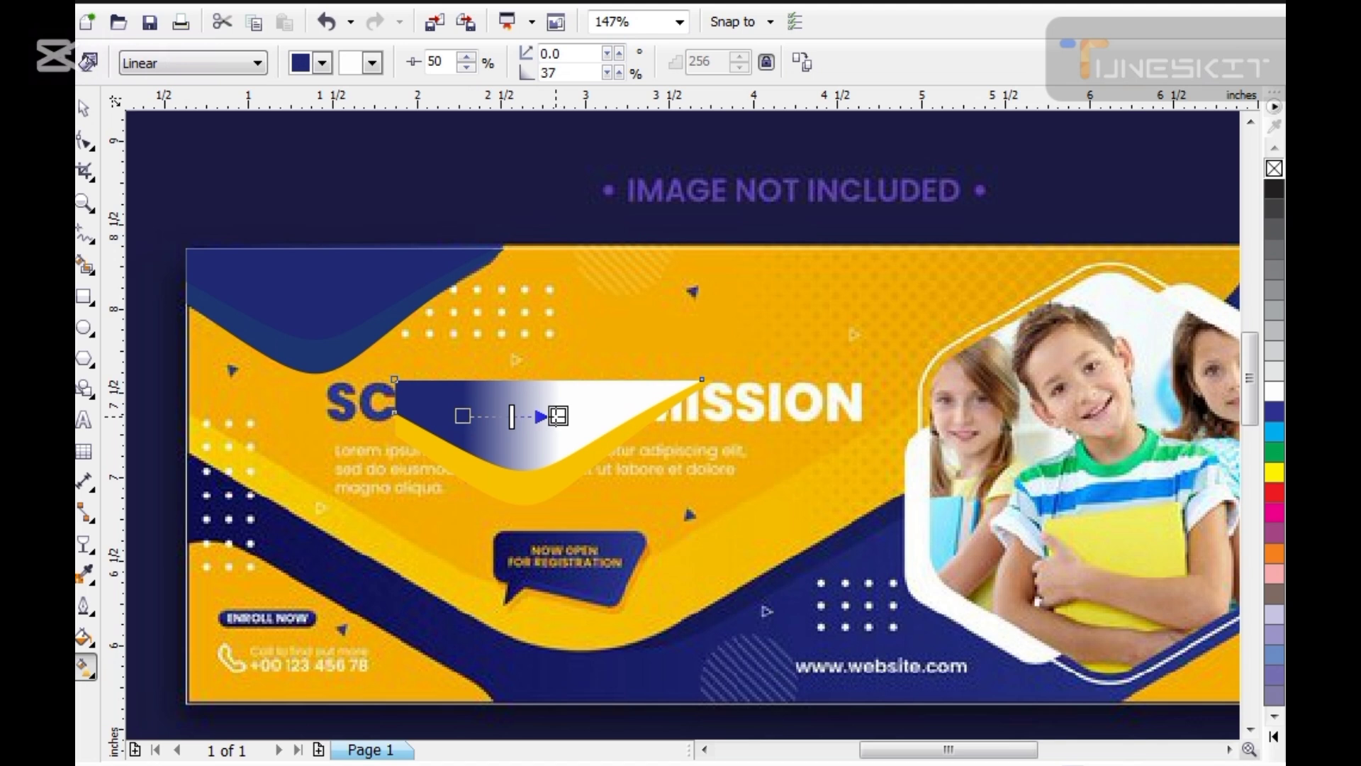
left_click(671, 341)
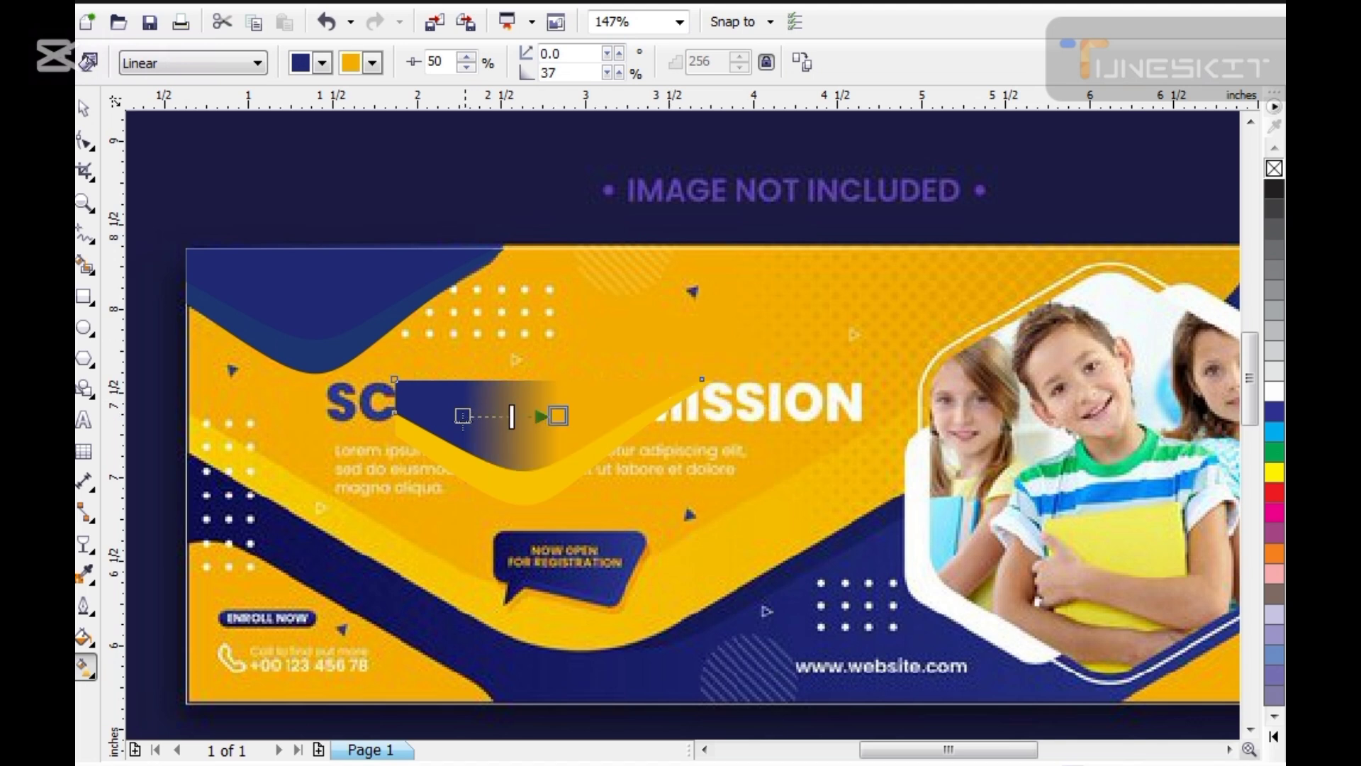
left_click_drag(462, 416, 444, 438)
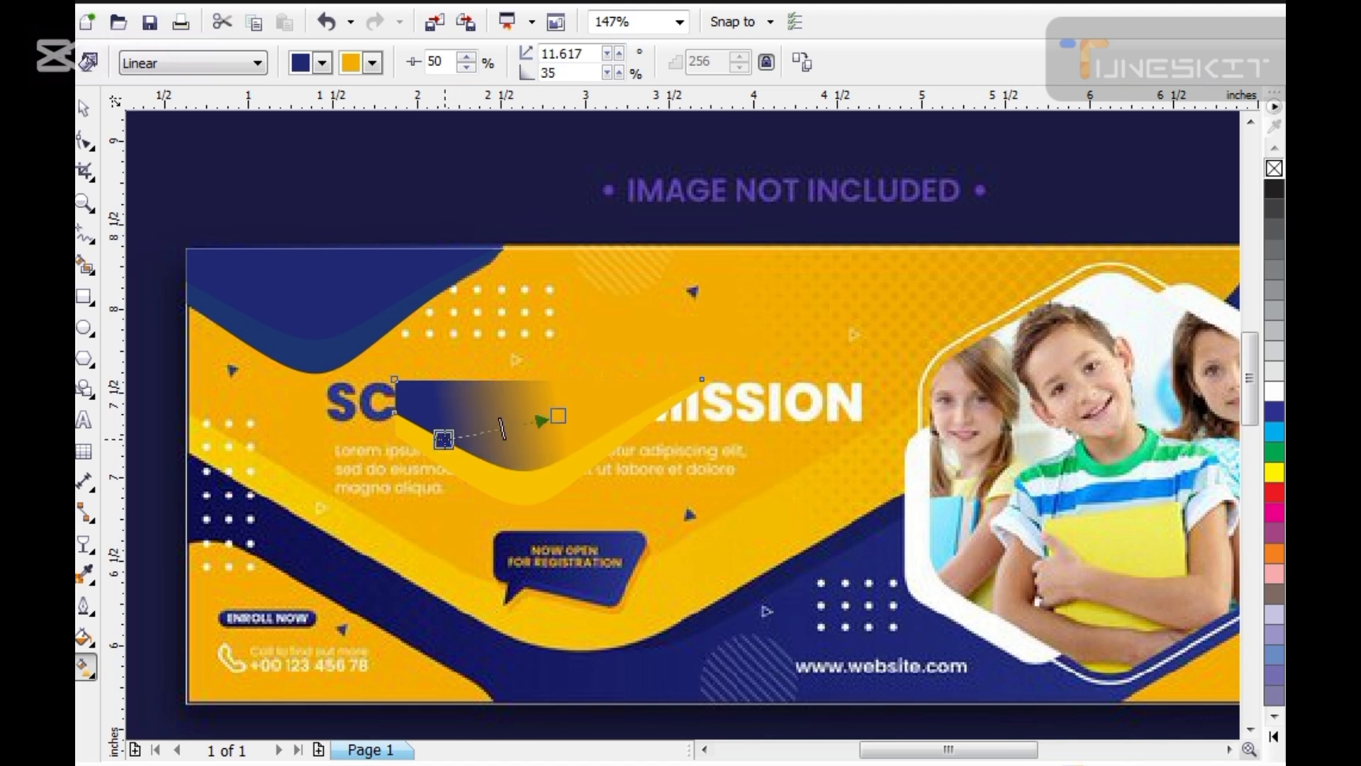
left_click(312, 461)
Step: Move the yellow and orange shape group to the banner's left edge, just below the blue corner shape, and deselect it
key("space")
left_click(531, 481)
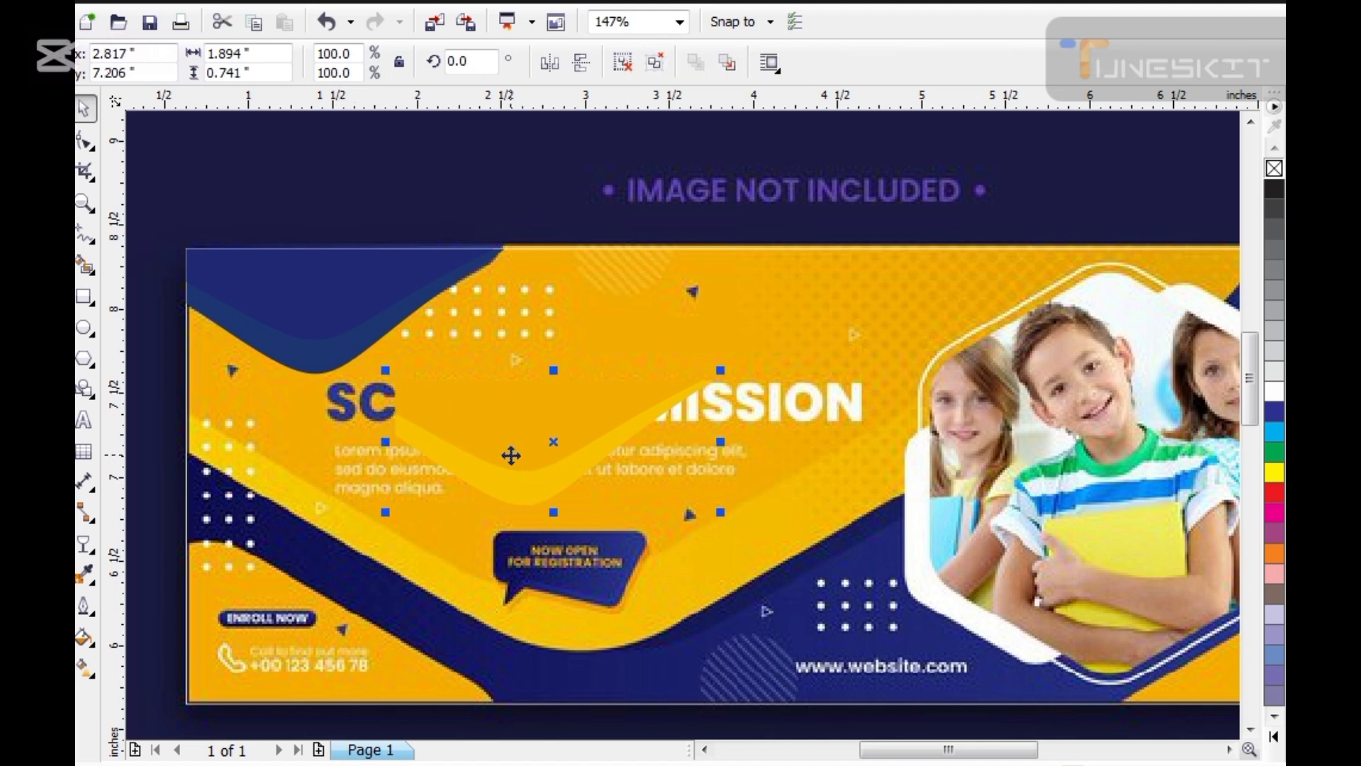
left_click_drag(511, 456, 307, 400)
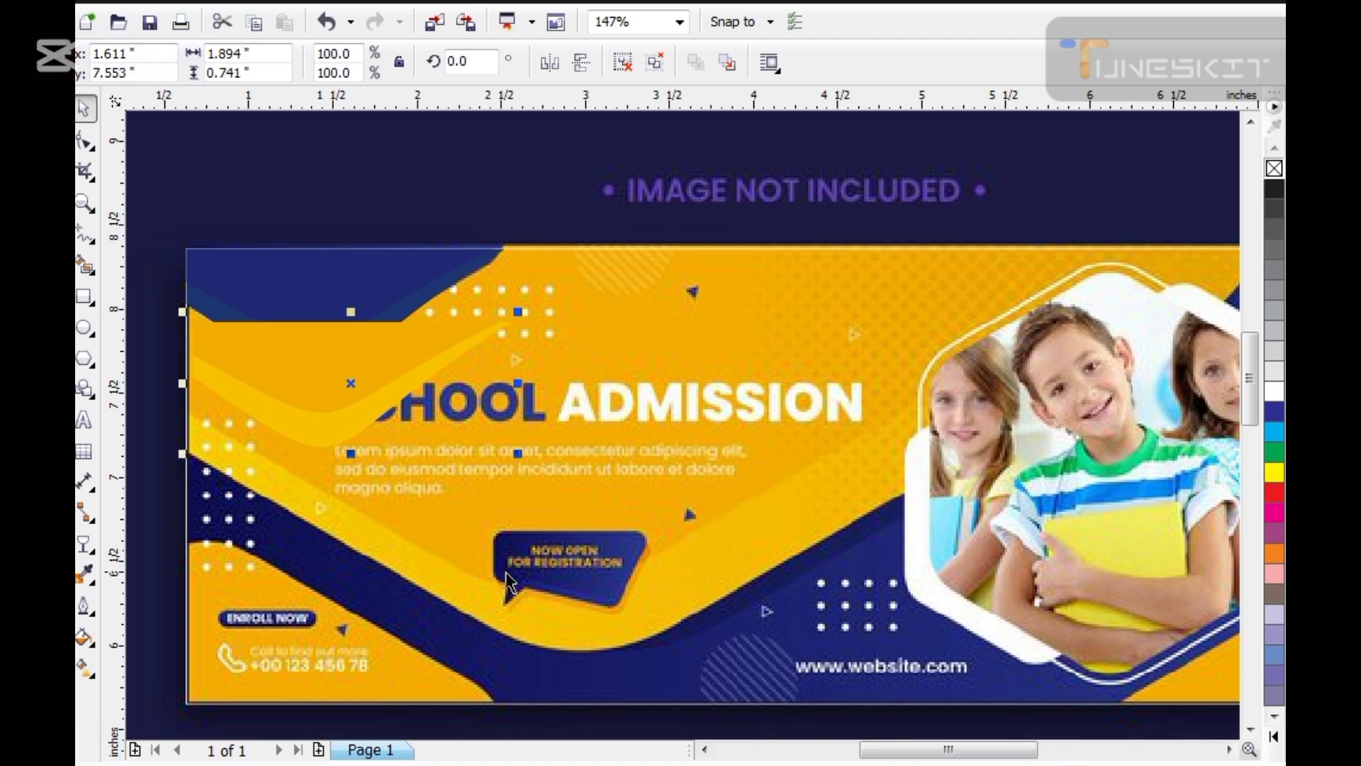
scroll(502, 486, "down", 2)
left_click(1188, 571)
Step: Draw a rectangle about 0.9 by 0.436 inches over the NOW OPEN FOR REGISTRATION speech bubble
key("F2")
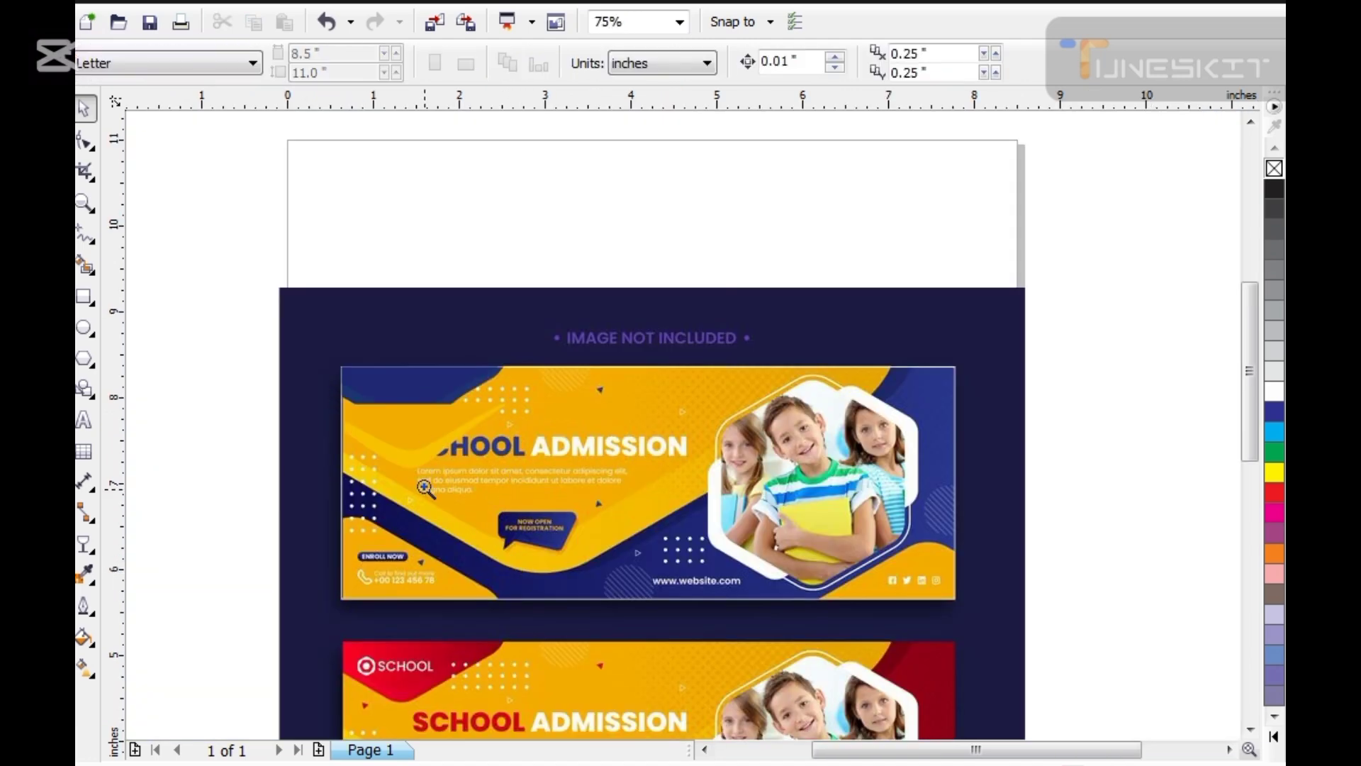
left_click_drag(425, 486, 642, 602)
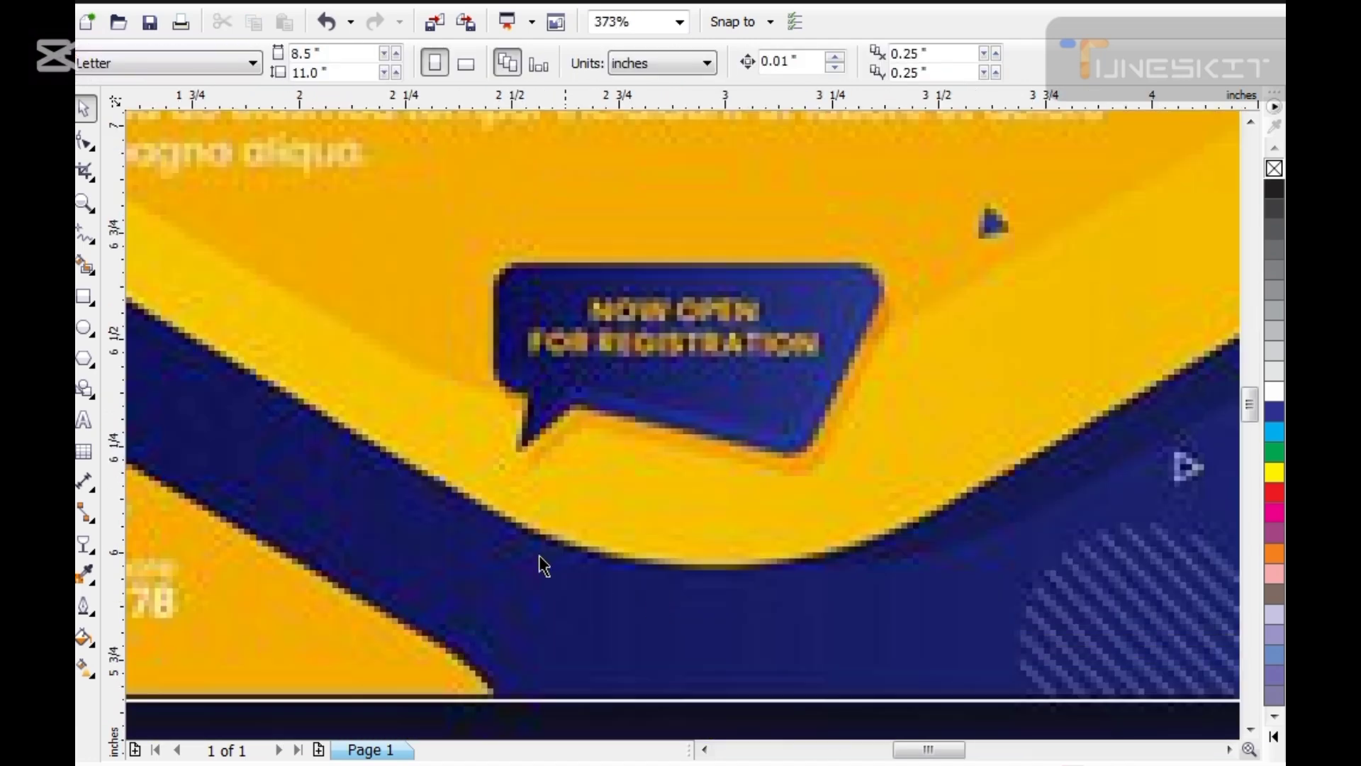
left_click(83, 297)
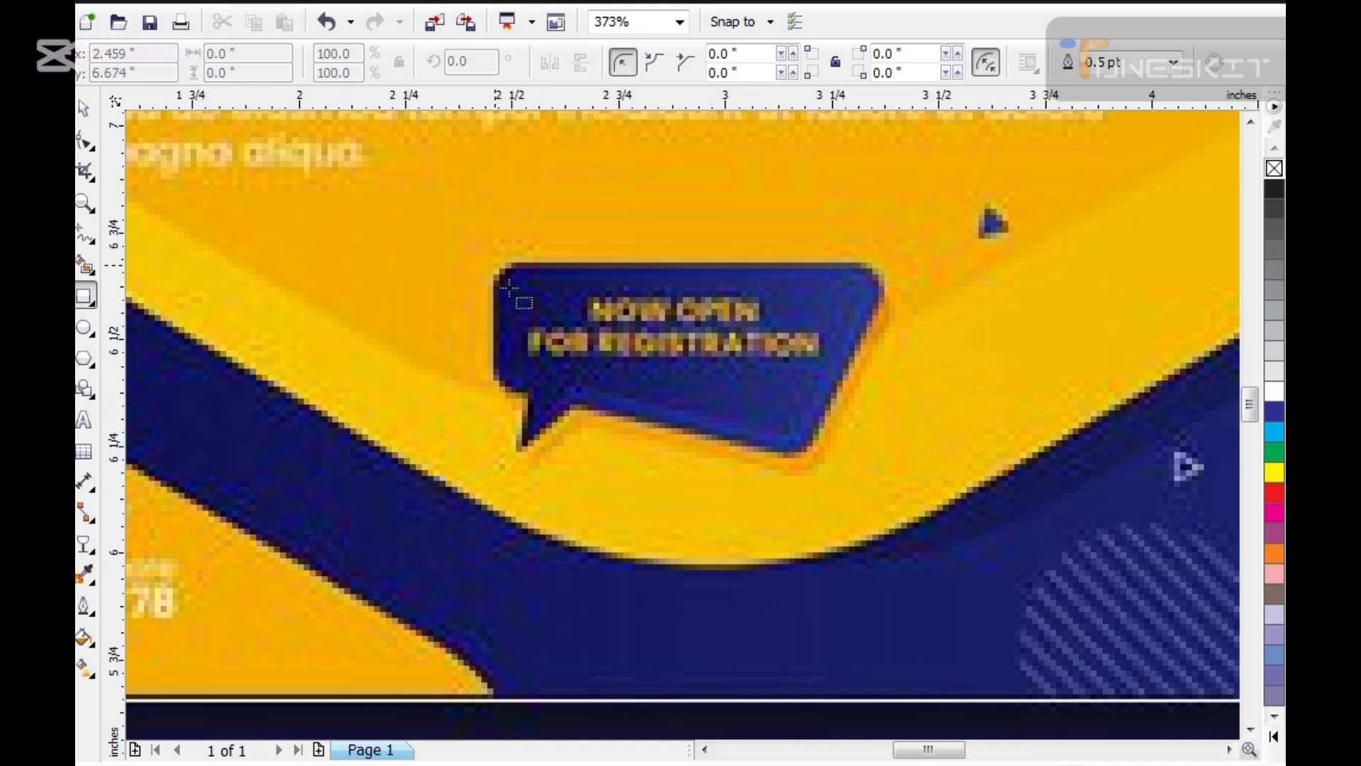
left_click_drag(495, 268, 879, 451)
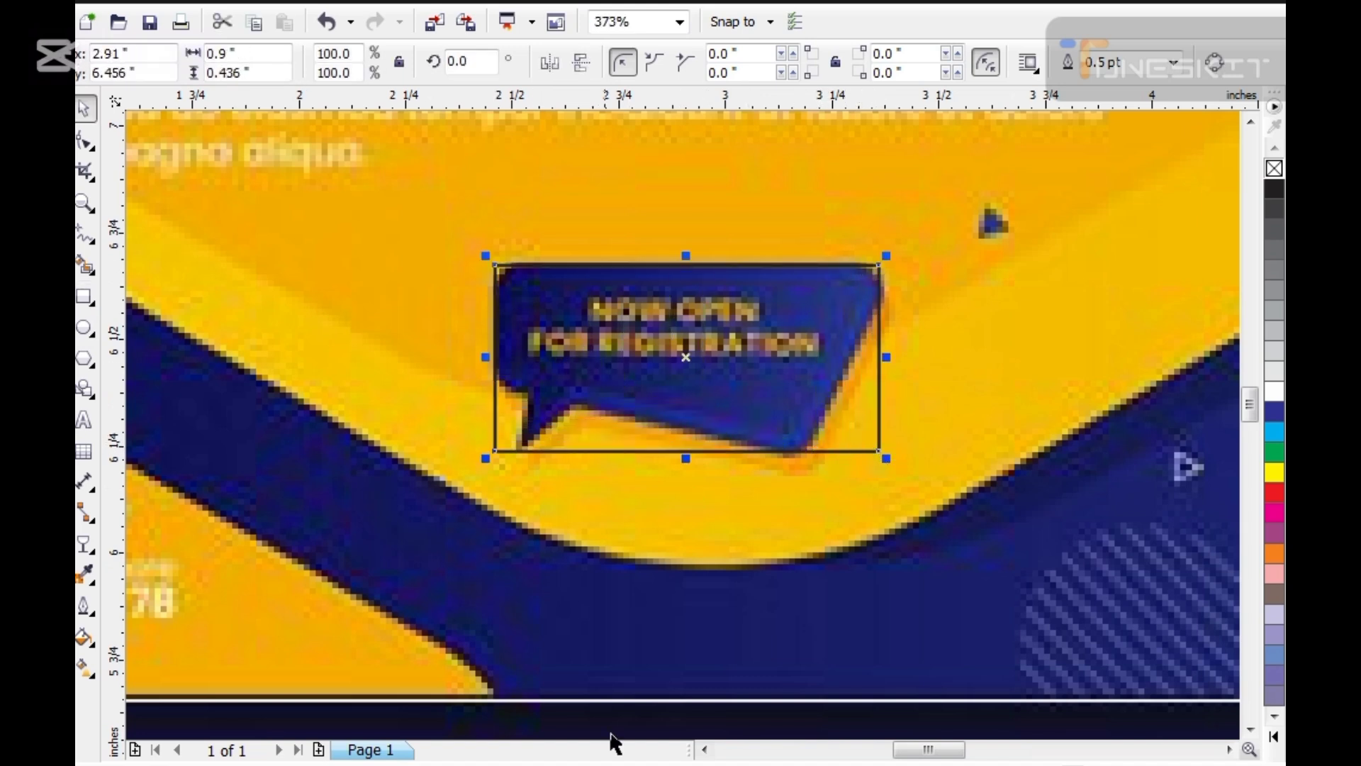
Step: Round all corners of the speech bubble rectangle to about 0.098 inches
left_click(85, 142)
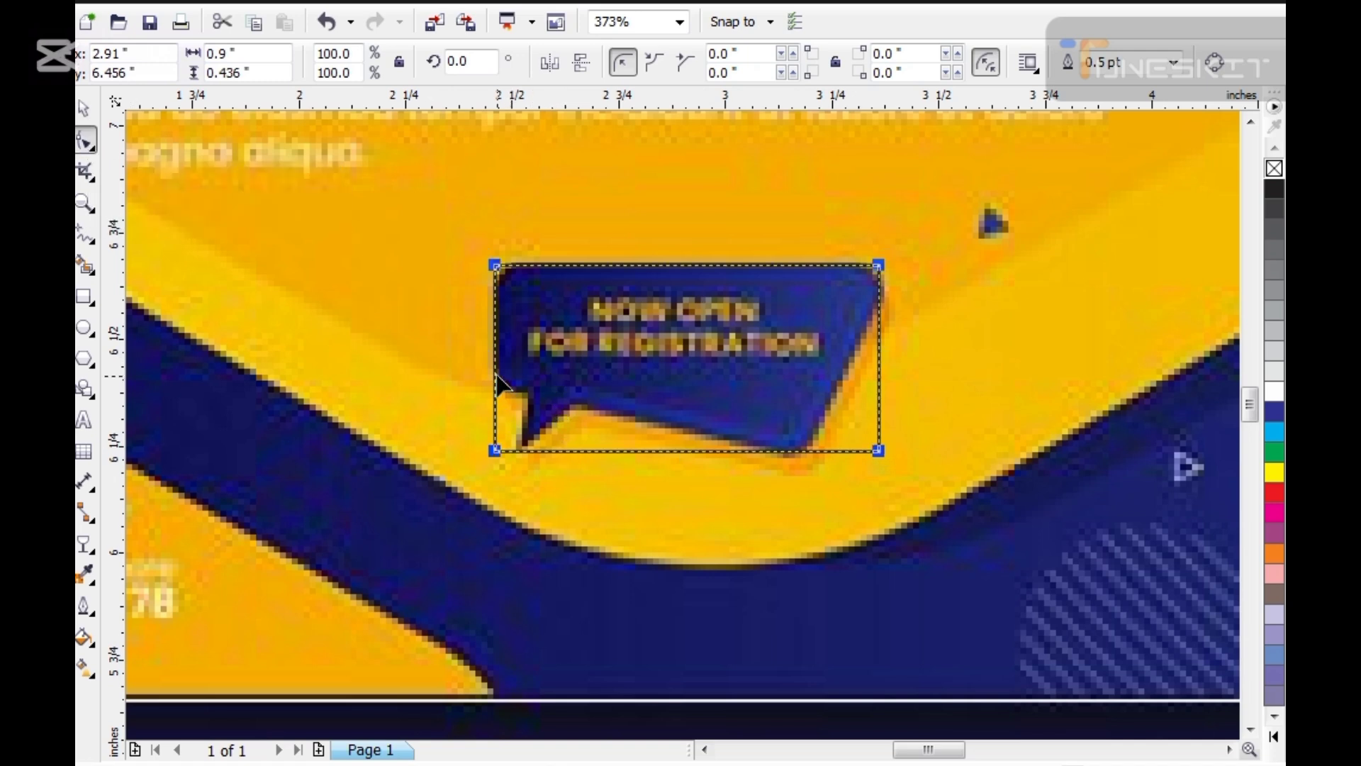
key("space")
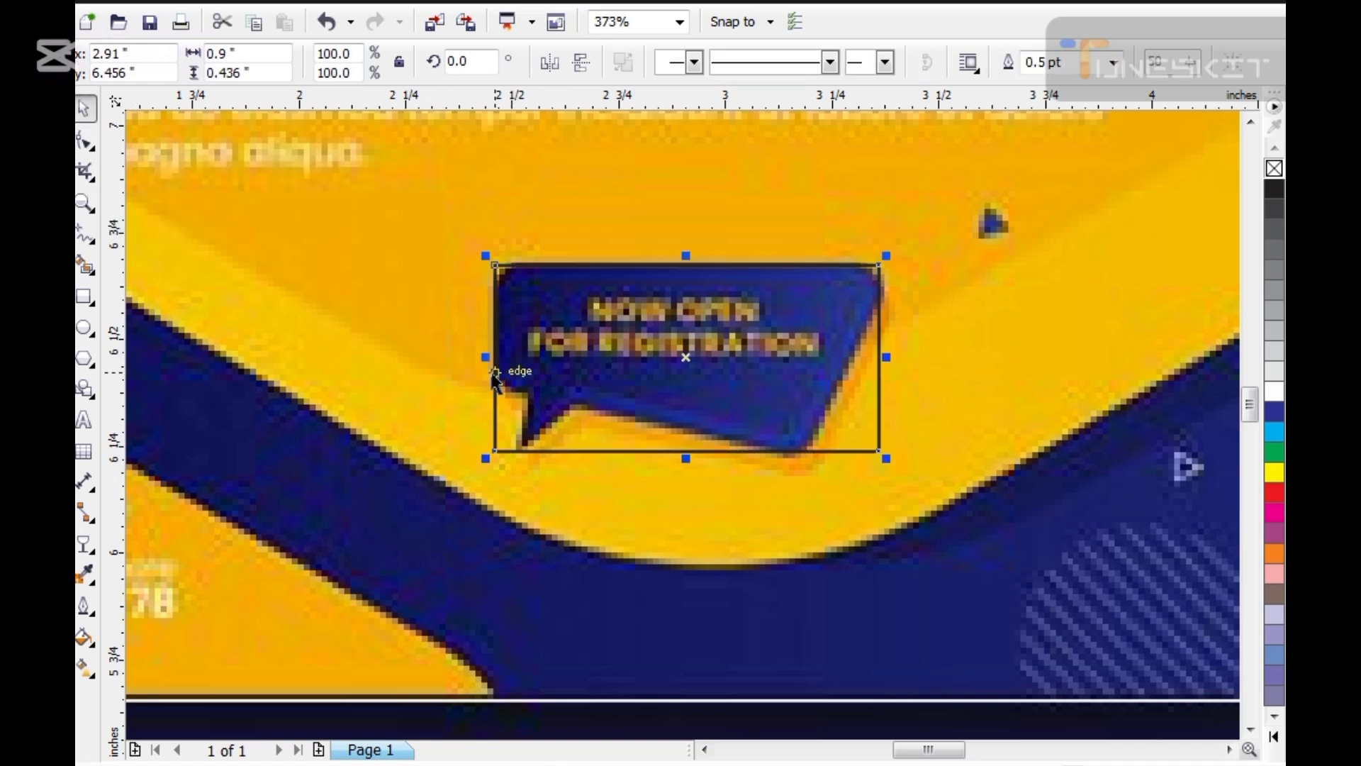
key("space")
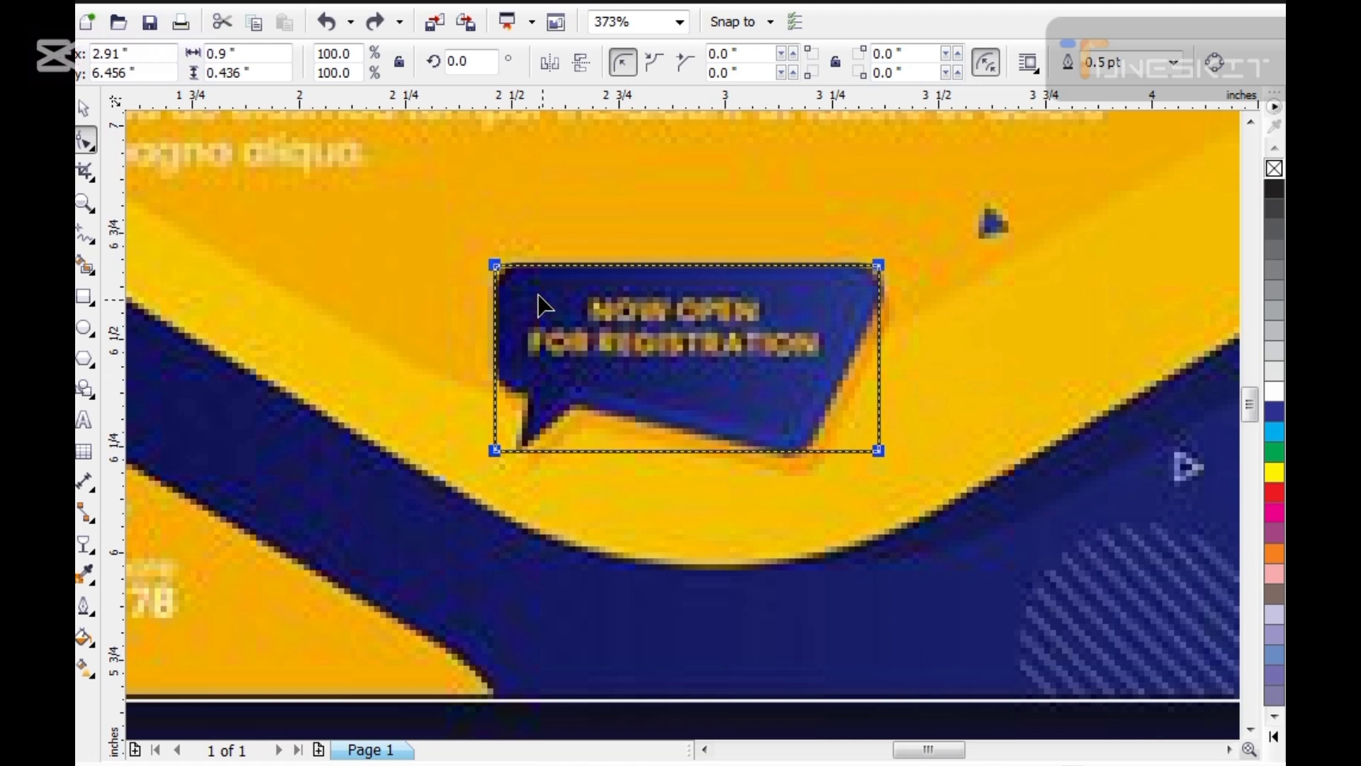
left_click_drag(498, 267, 537, 281)
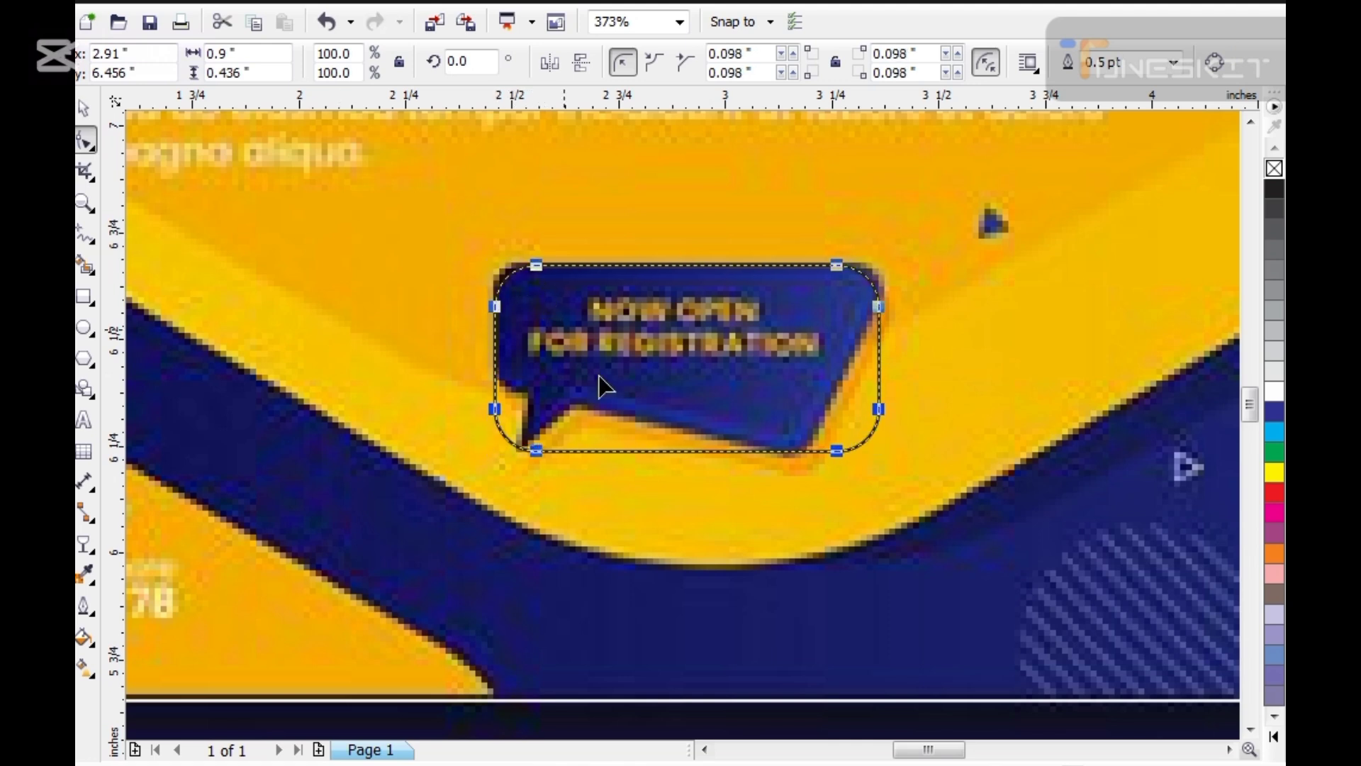
Step: Try to reshape the rounded rectangle's lower edge to follow the speech bubble, then delete the rectangle
left_click_drag(832, 453, 748, 453)
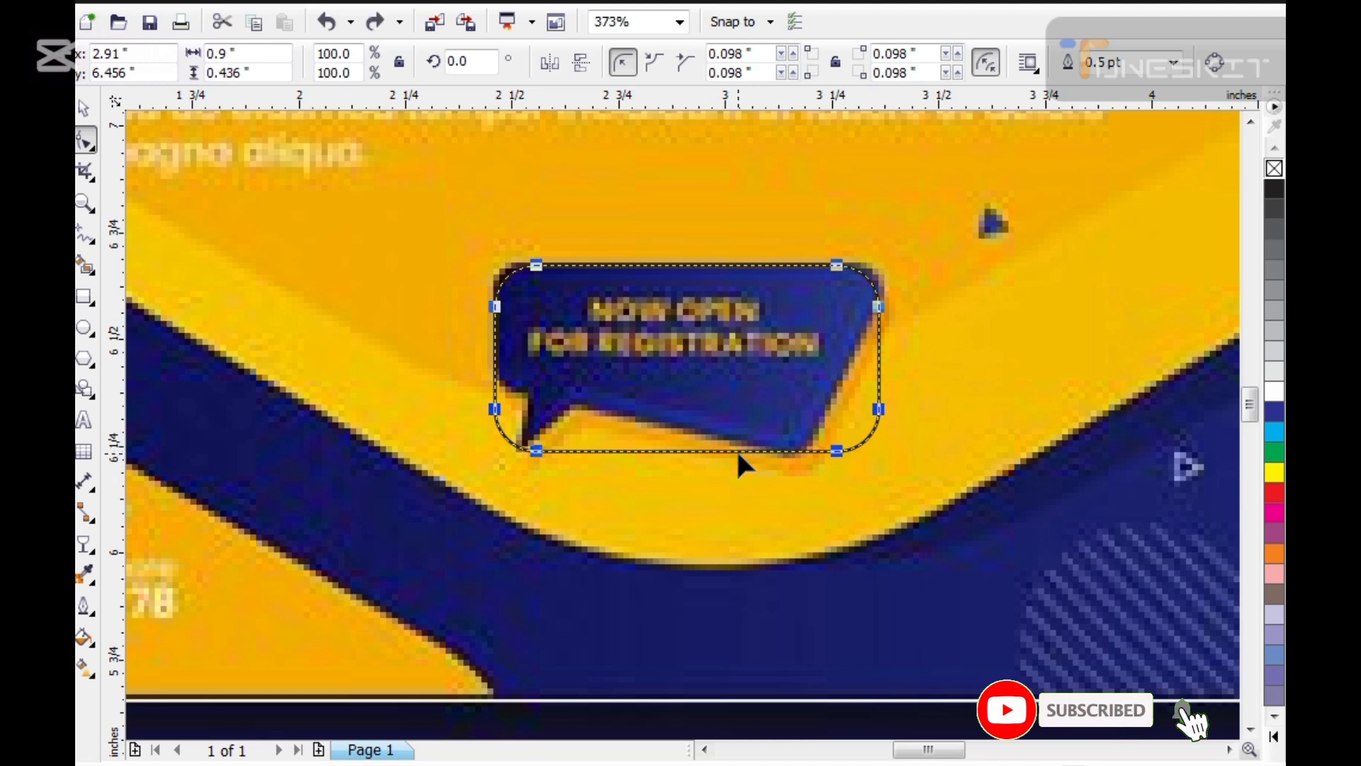
key("space")
key("space")
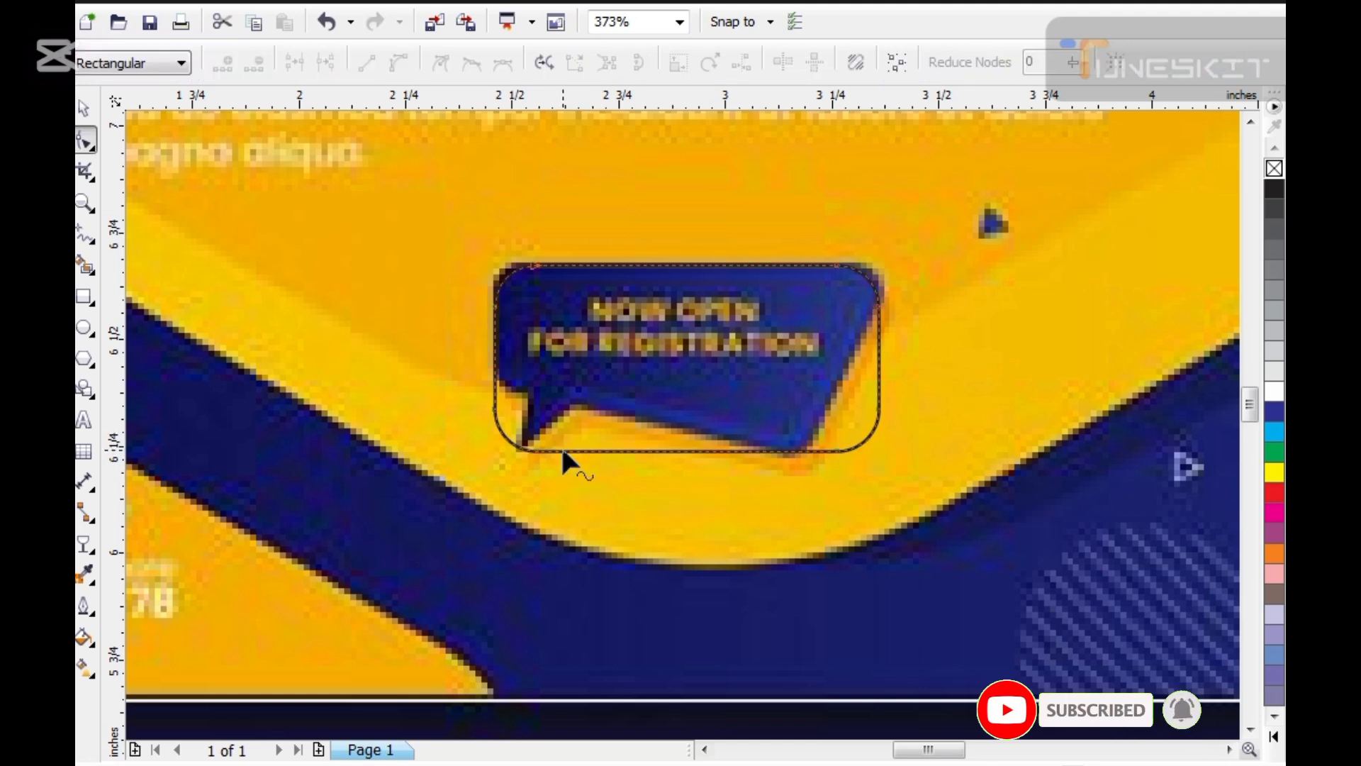
left_click_drag(492, 409, 496, 380)
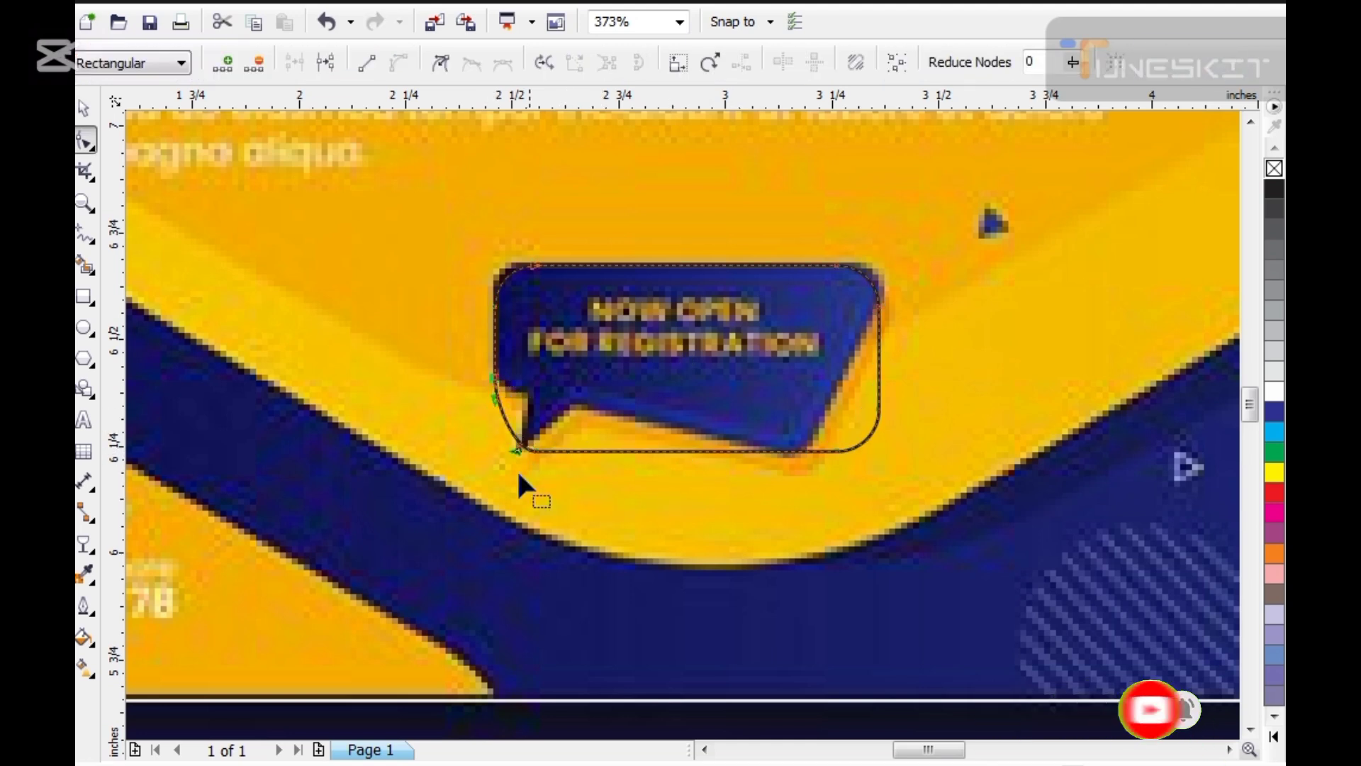
left_click_drag(575, 450, 580, 462)
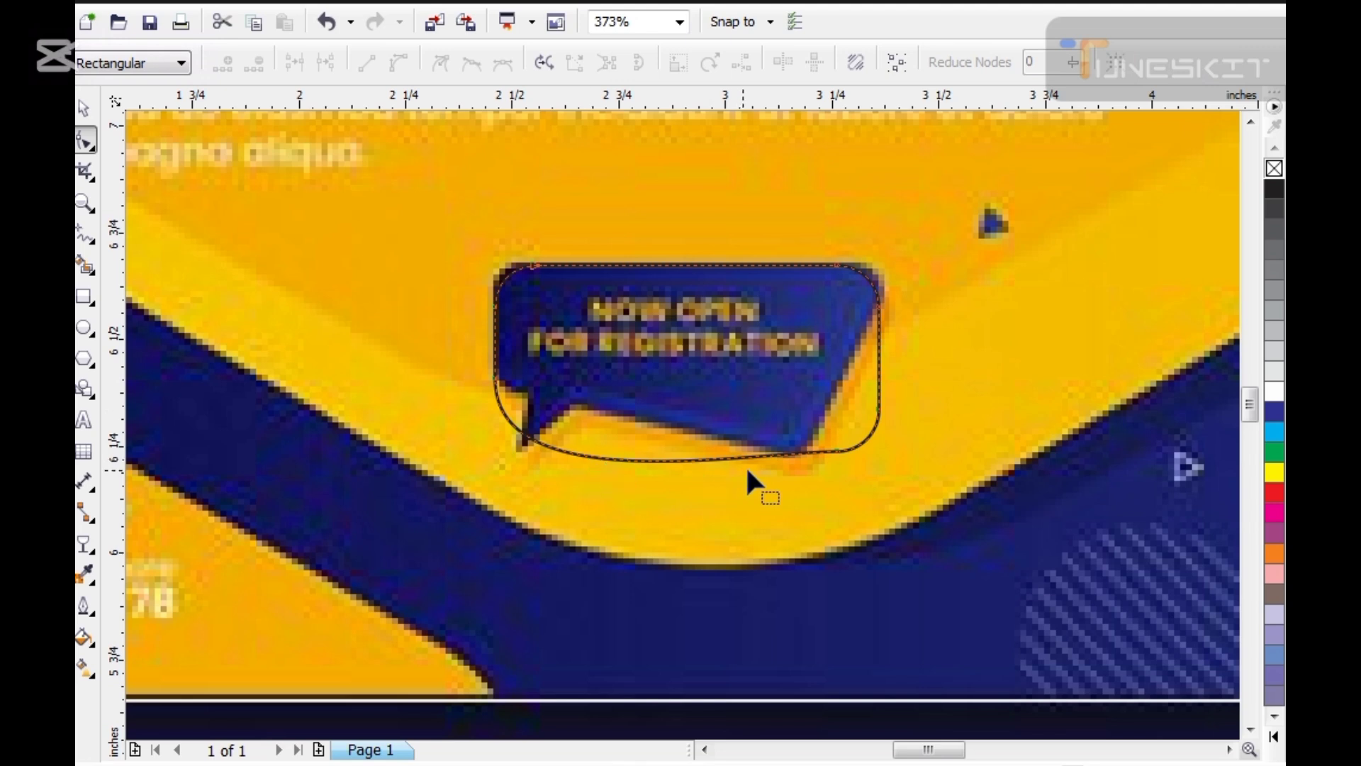
key("ctrl+z")
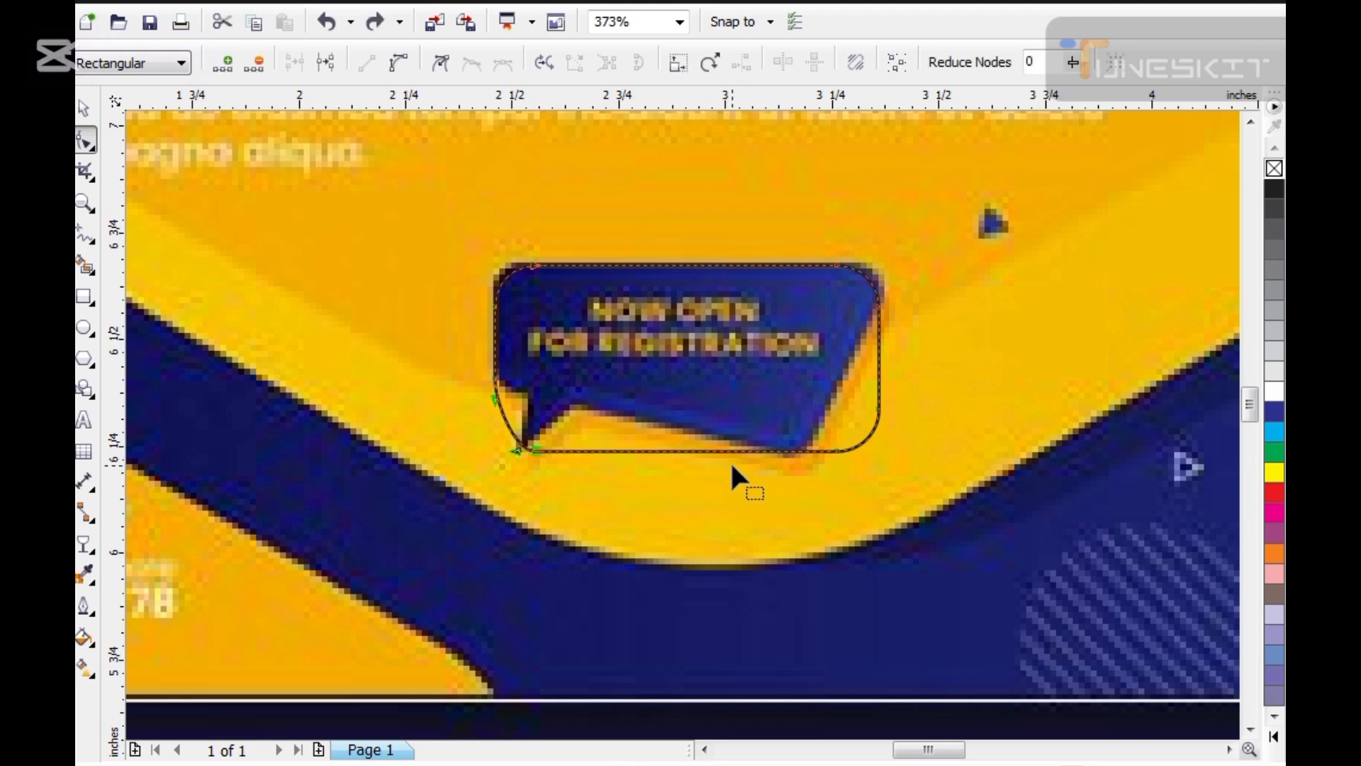
key("space")
key("Delete")
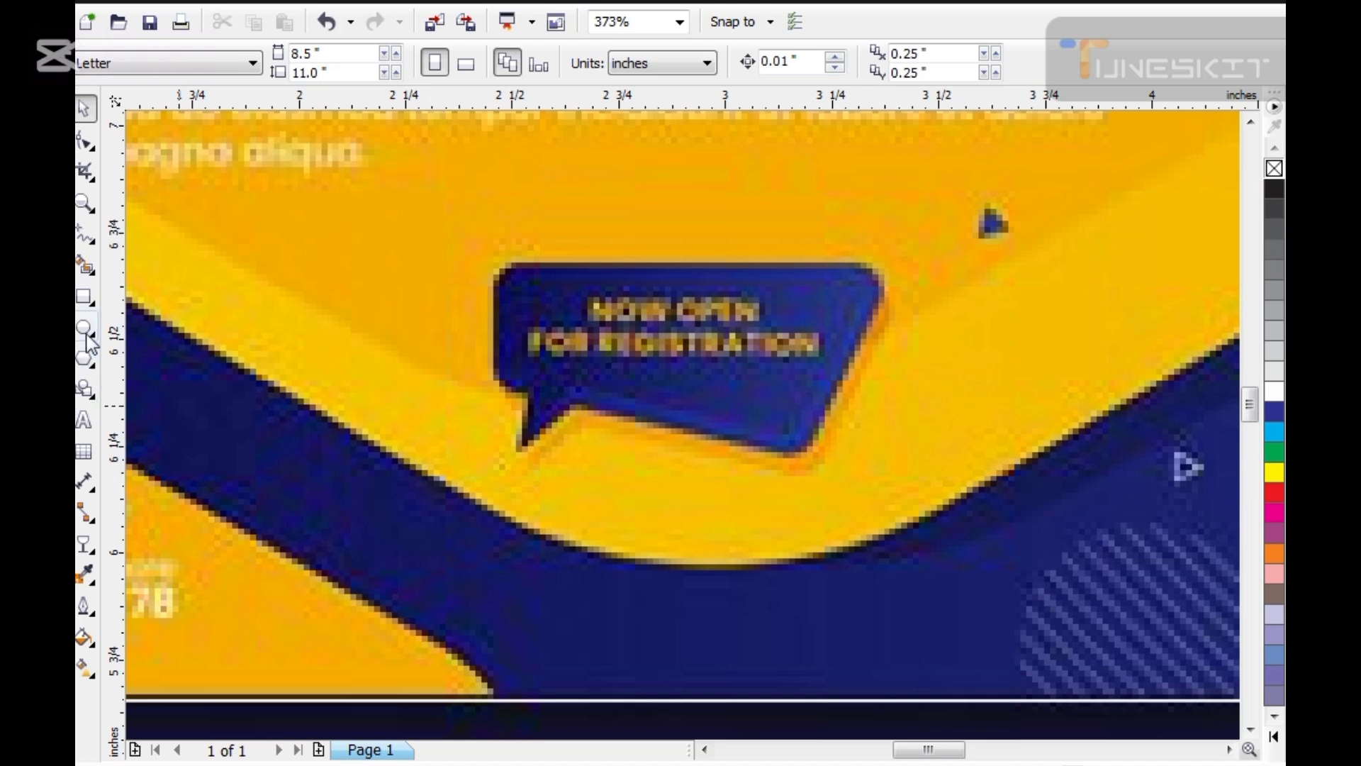
Step: Trace the NOW OPEN FOR REGISTRATION speech bubble with the Pen tool as a closed shape about 0.9 by 0.43 inches
left_click(93, 272)
left_click(93, 241)
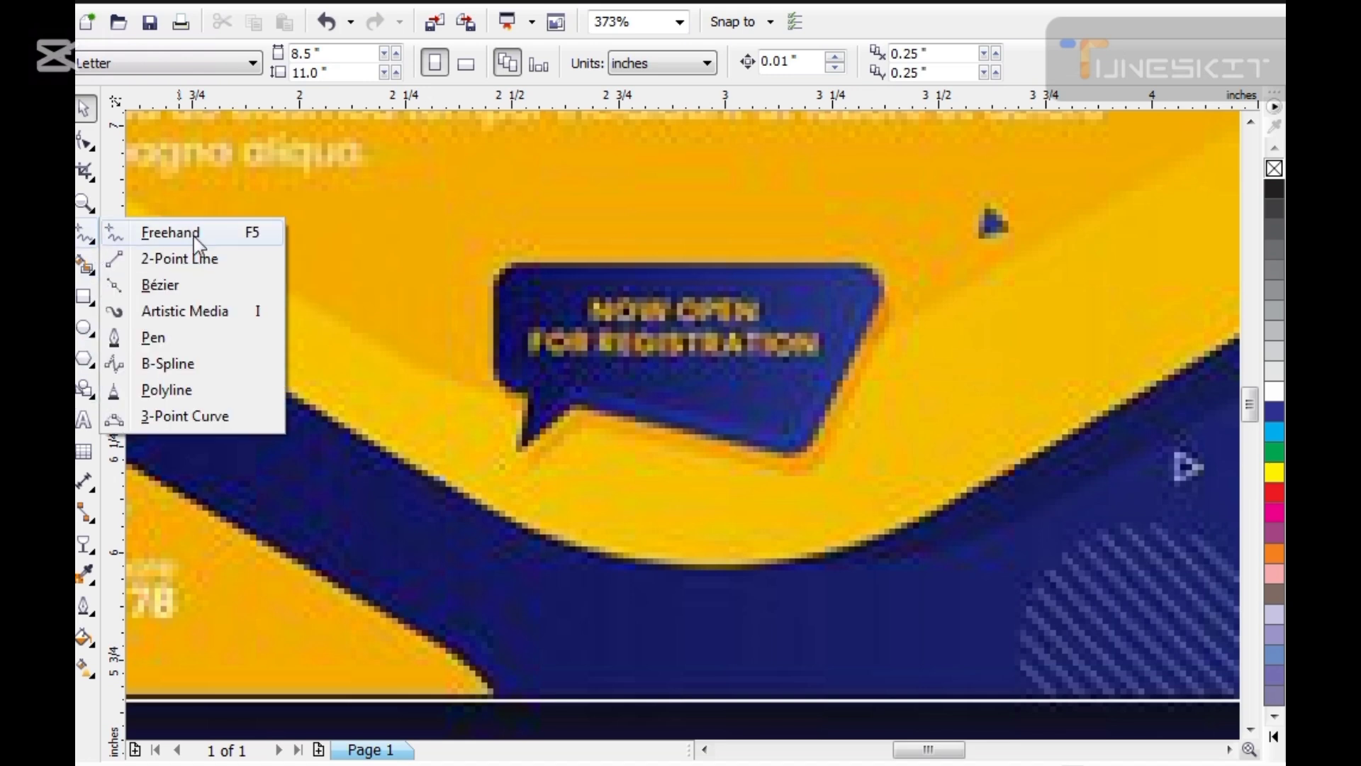
left_click(160, 338)
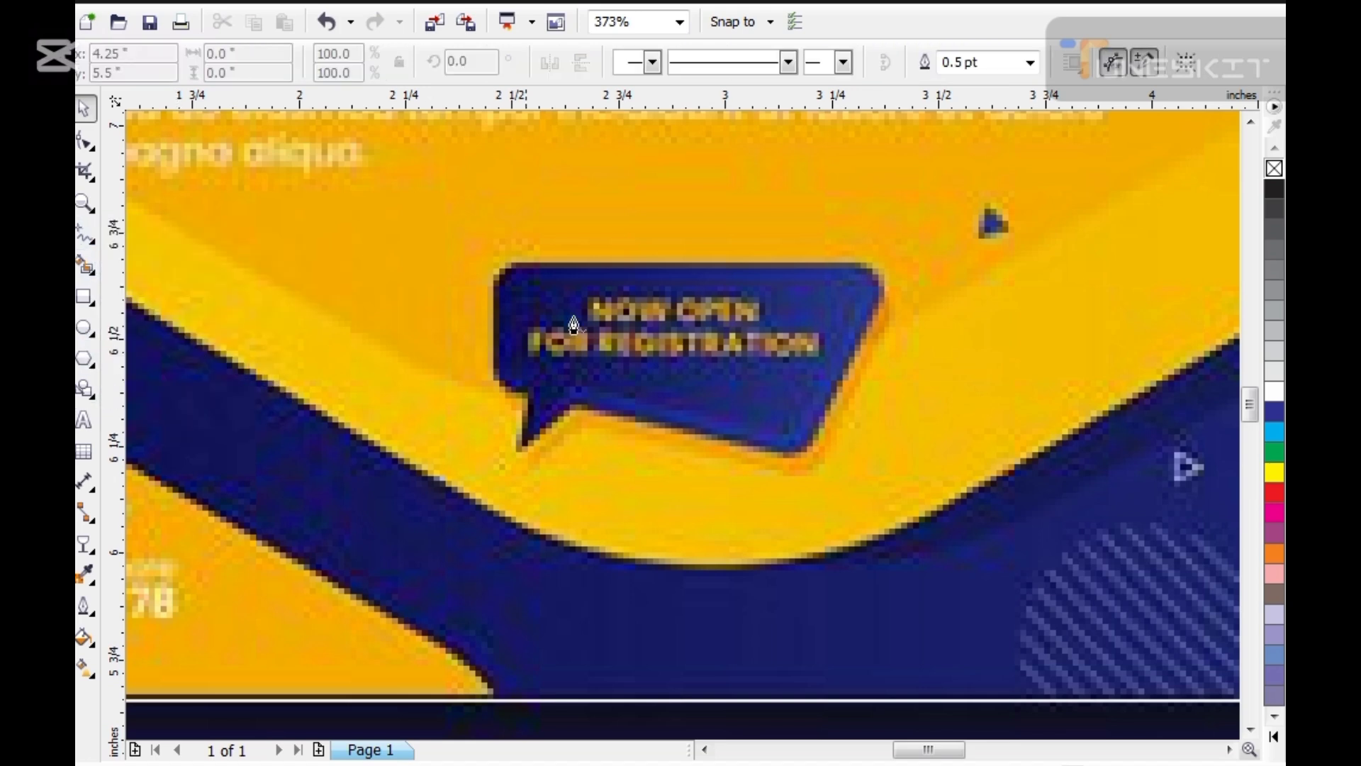
left_click(500, 268)
left_click(872, 267)
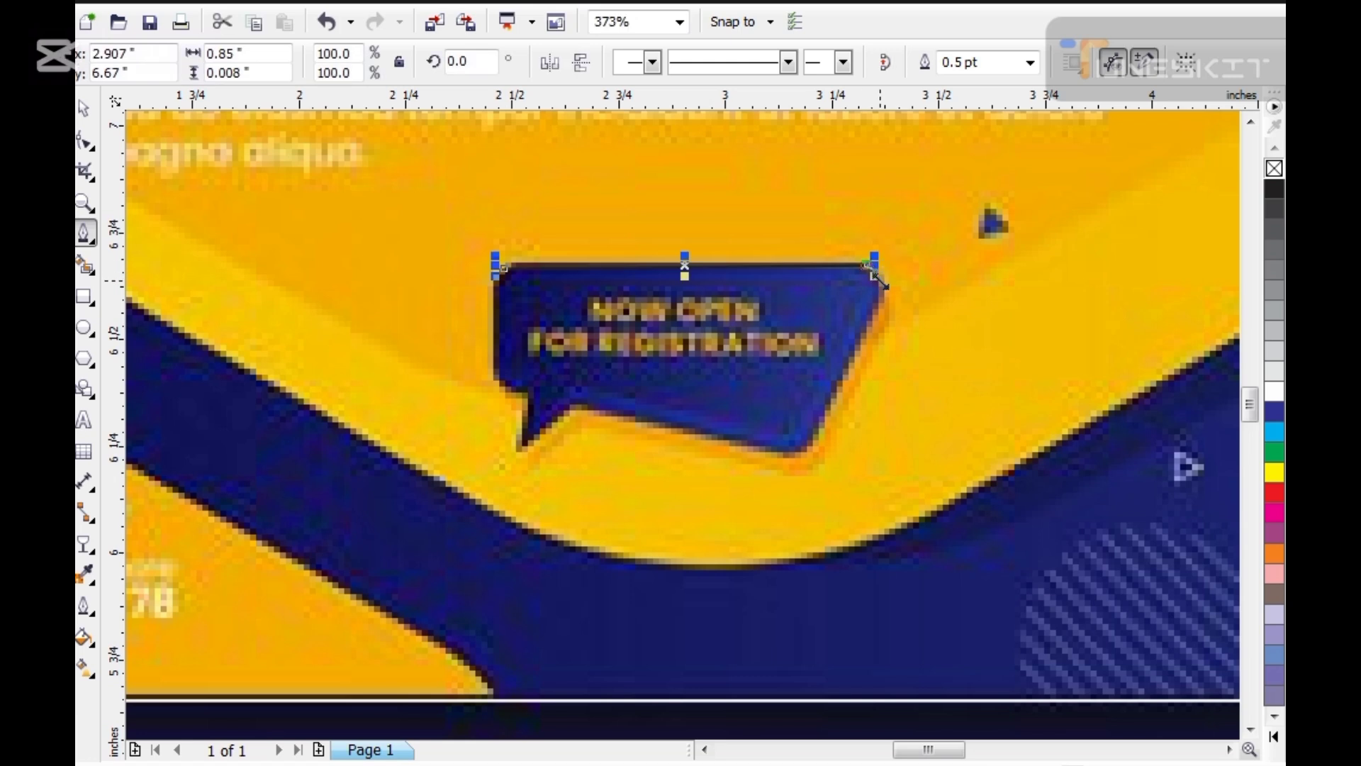
left_click_drag(872, 328, 855, 363)
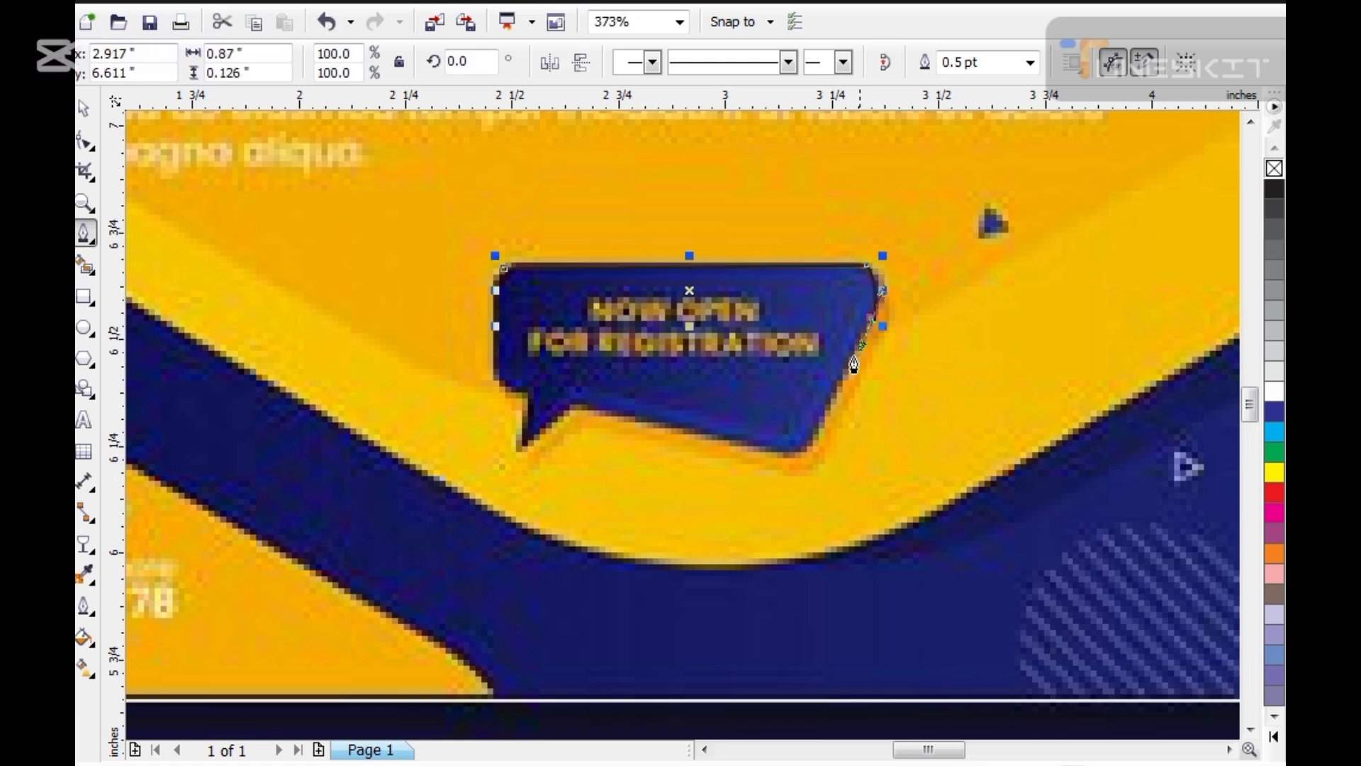
left_click(802, 450)
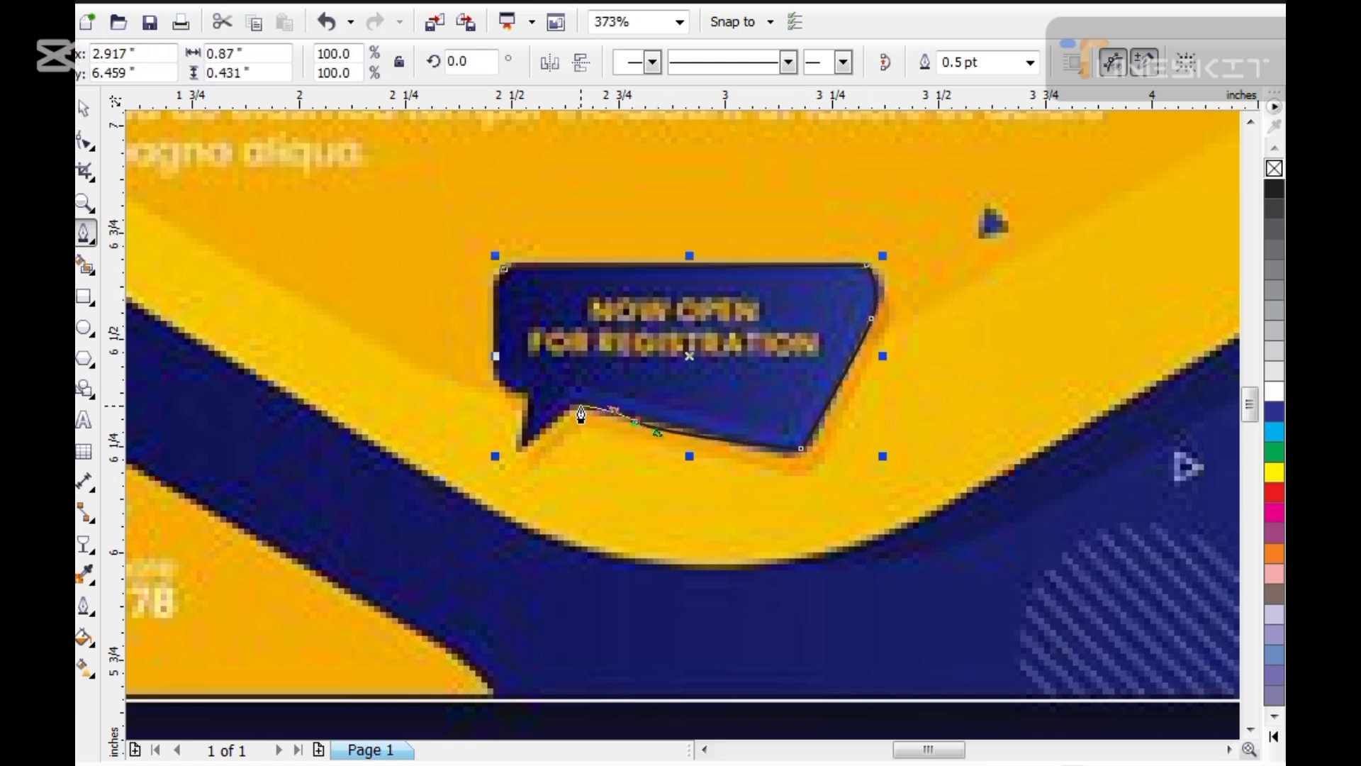
left_click_drag(581, 413, 580, 407)
left_click(521, 448)
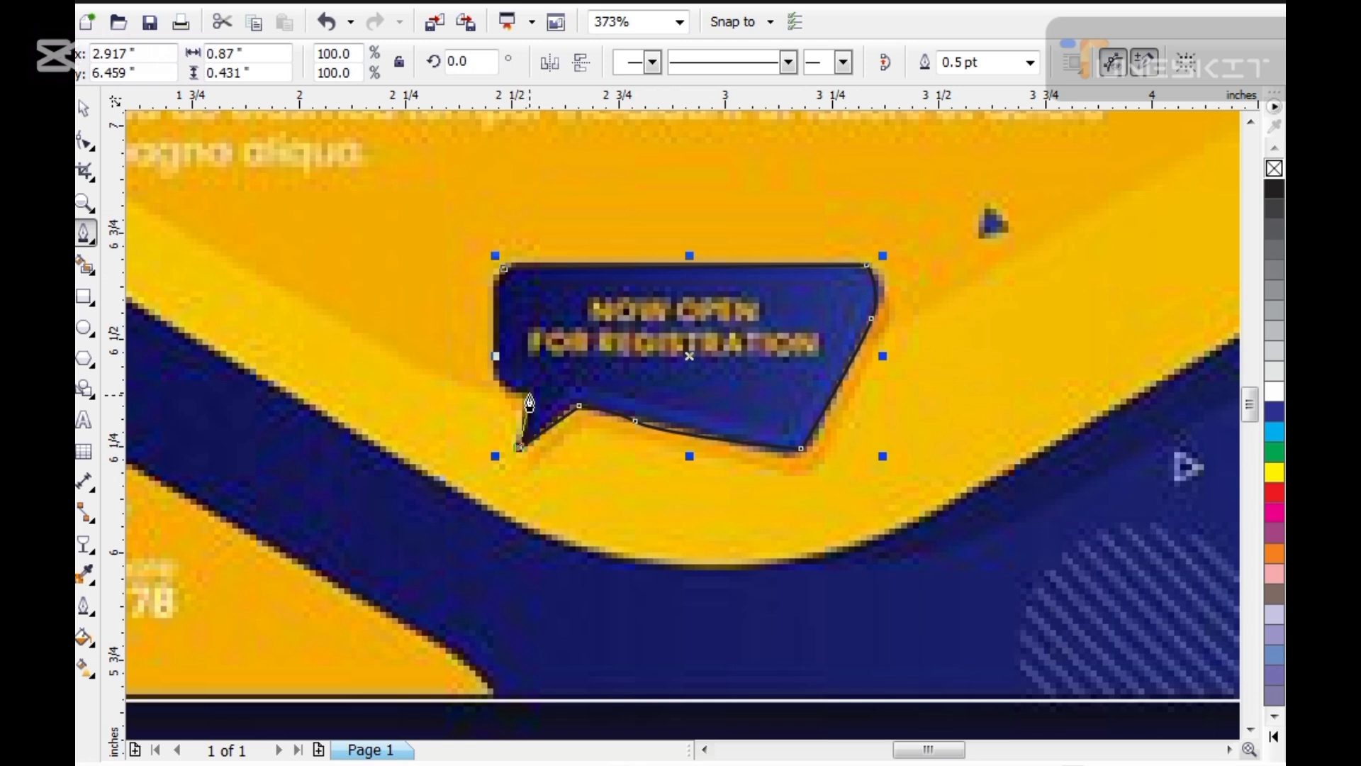
left_click(497, 381)
left_click(491, 309)
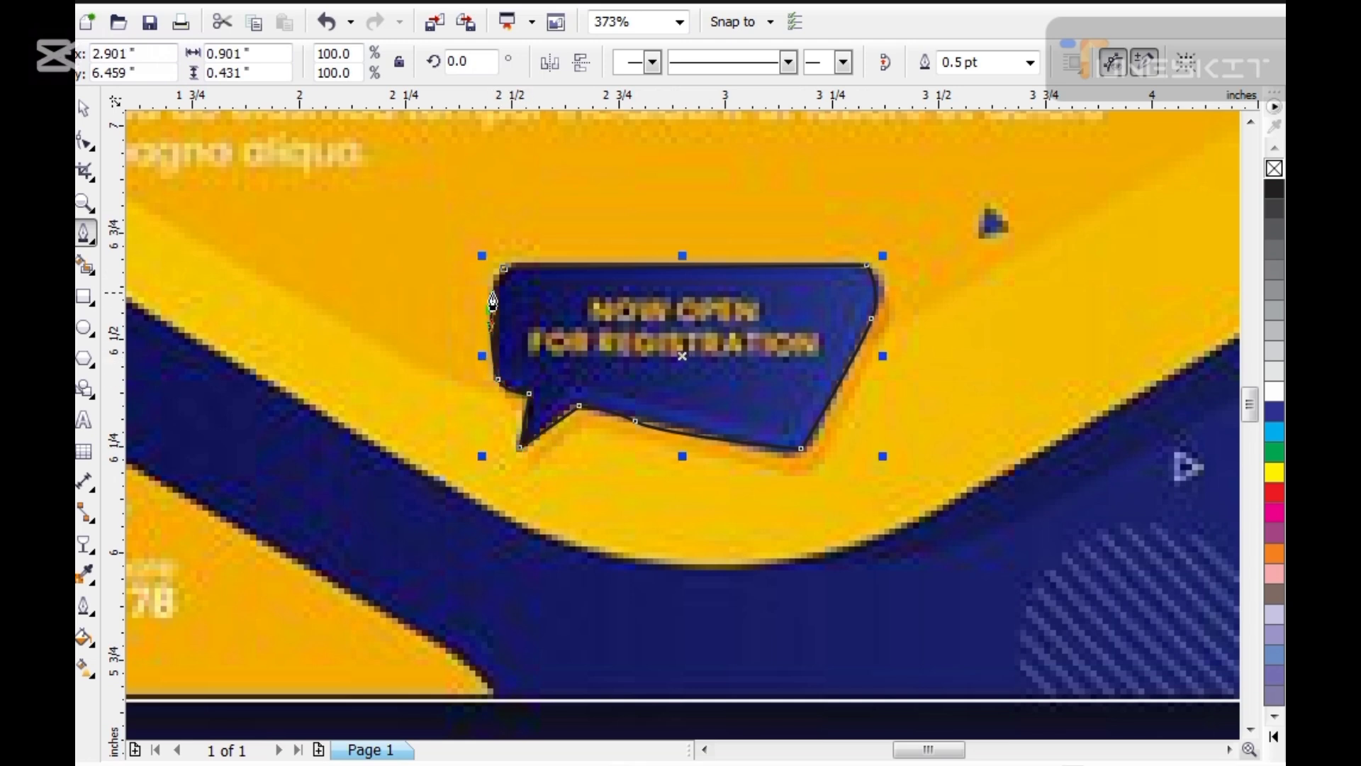
Step: Fill the traced speech bubble with blue and remove its outline
key("space")
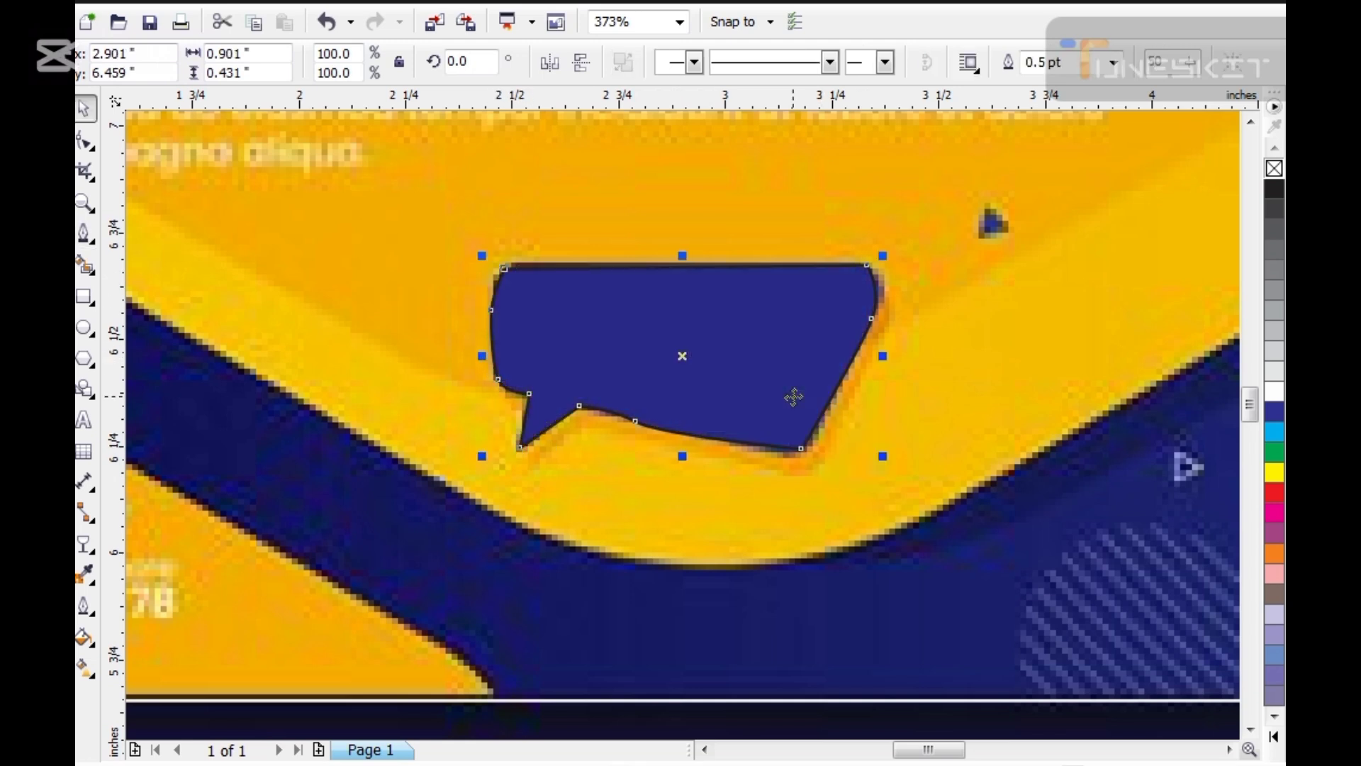
right_click(1274, 168)
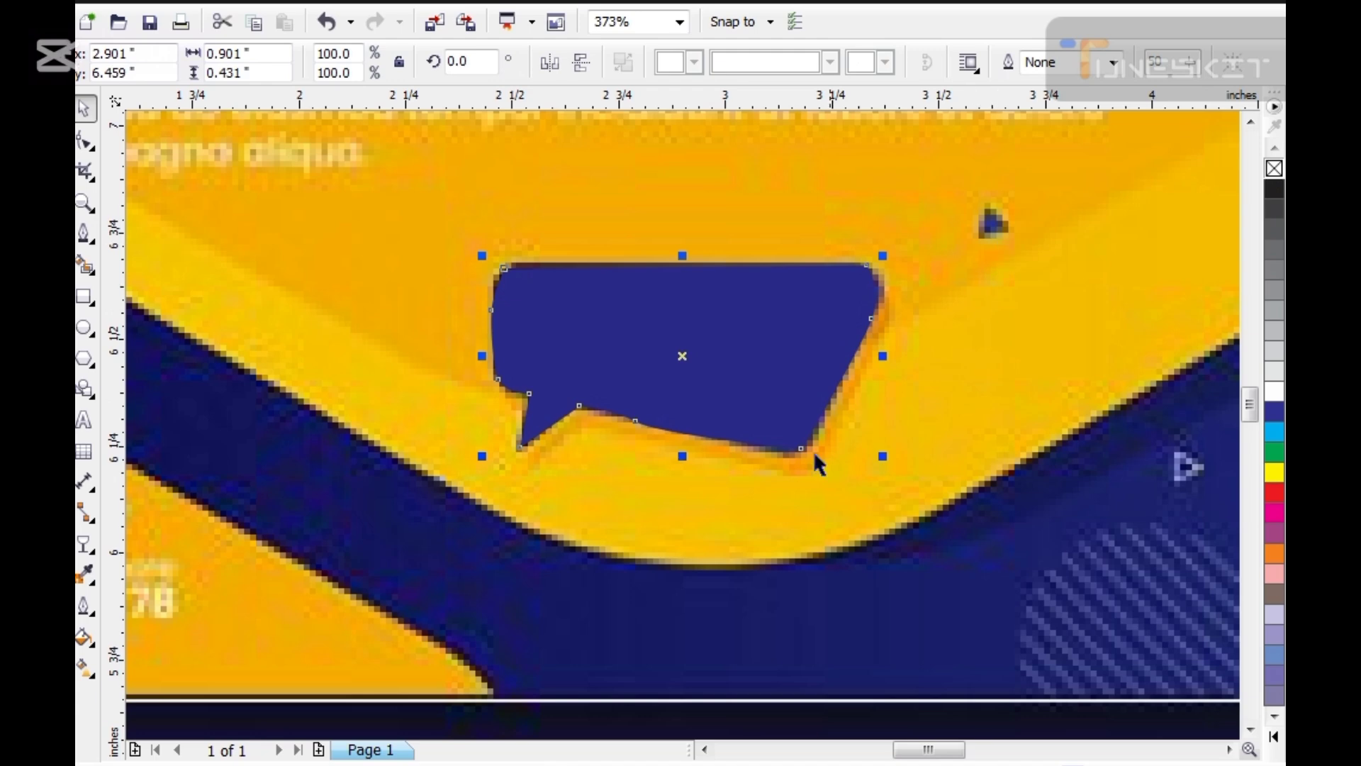
scroll(786, 458, "down", 3)
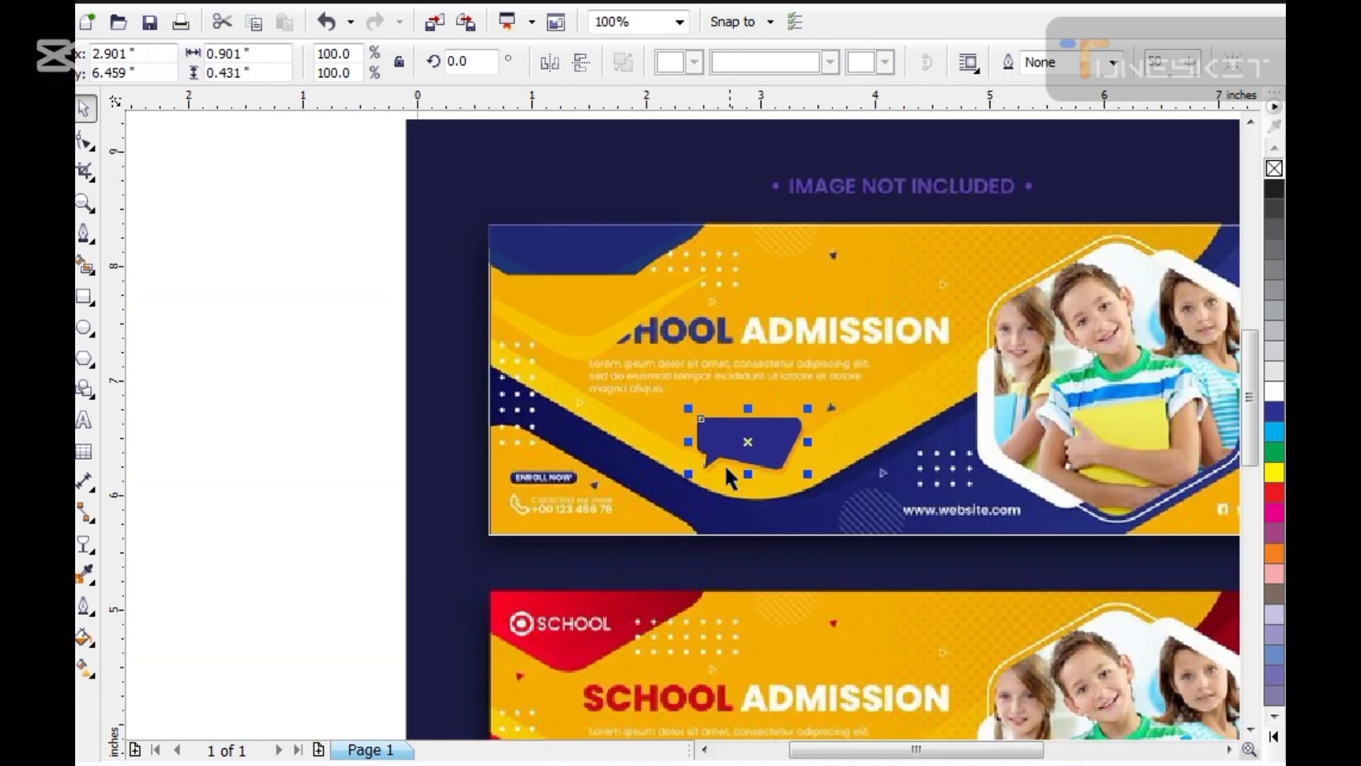
scroll(773, 446, "up", 3)
Step: Make a copy of the speech bubble enlarged to about 109.5% from its upper-left corner and fill it with orange
left_click_drag(750, 460, 739, 328)
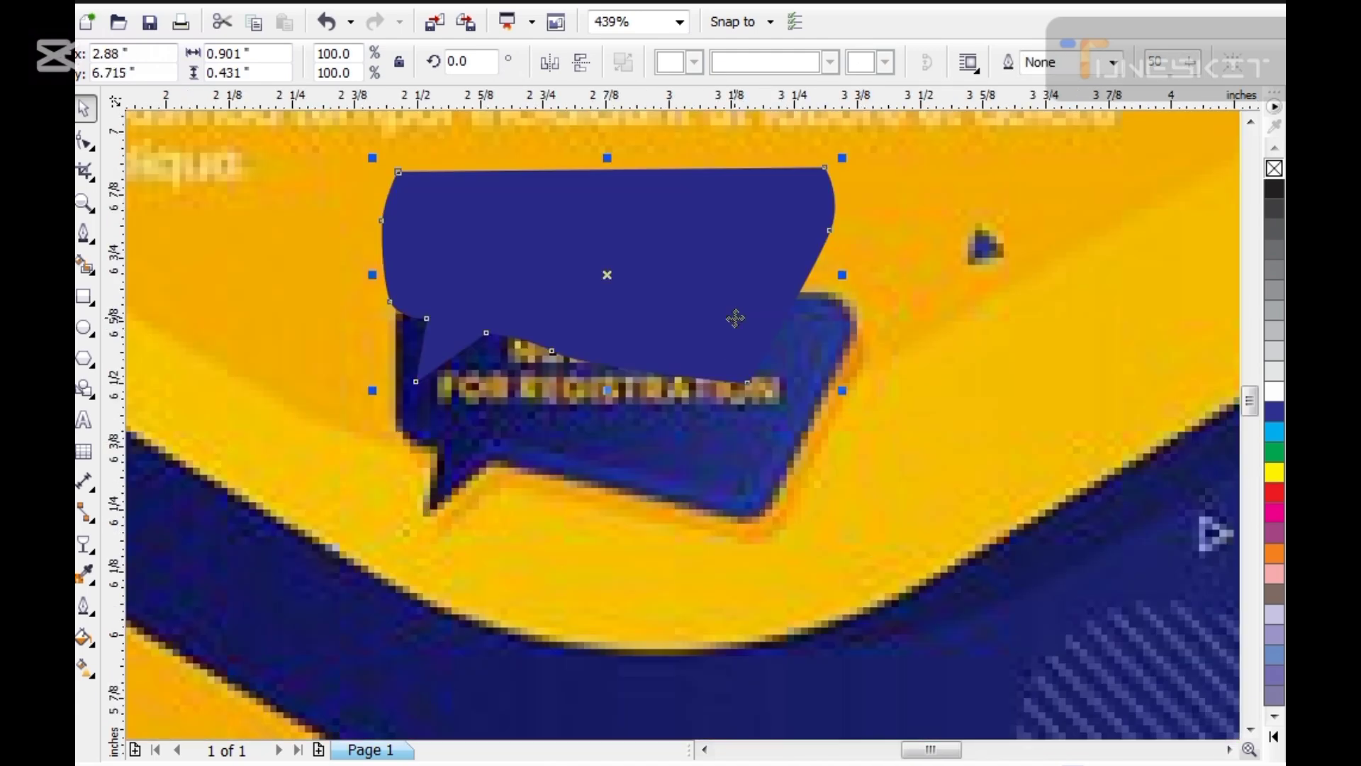
key("ctrl+z")
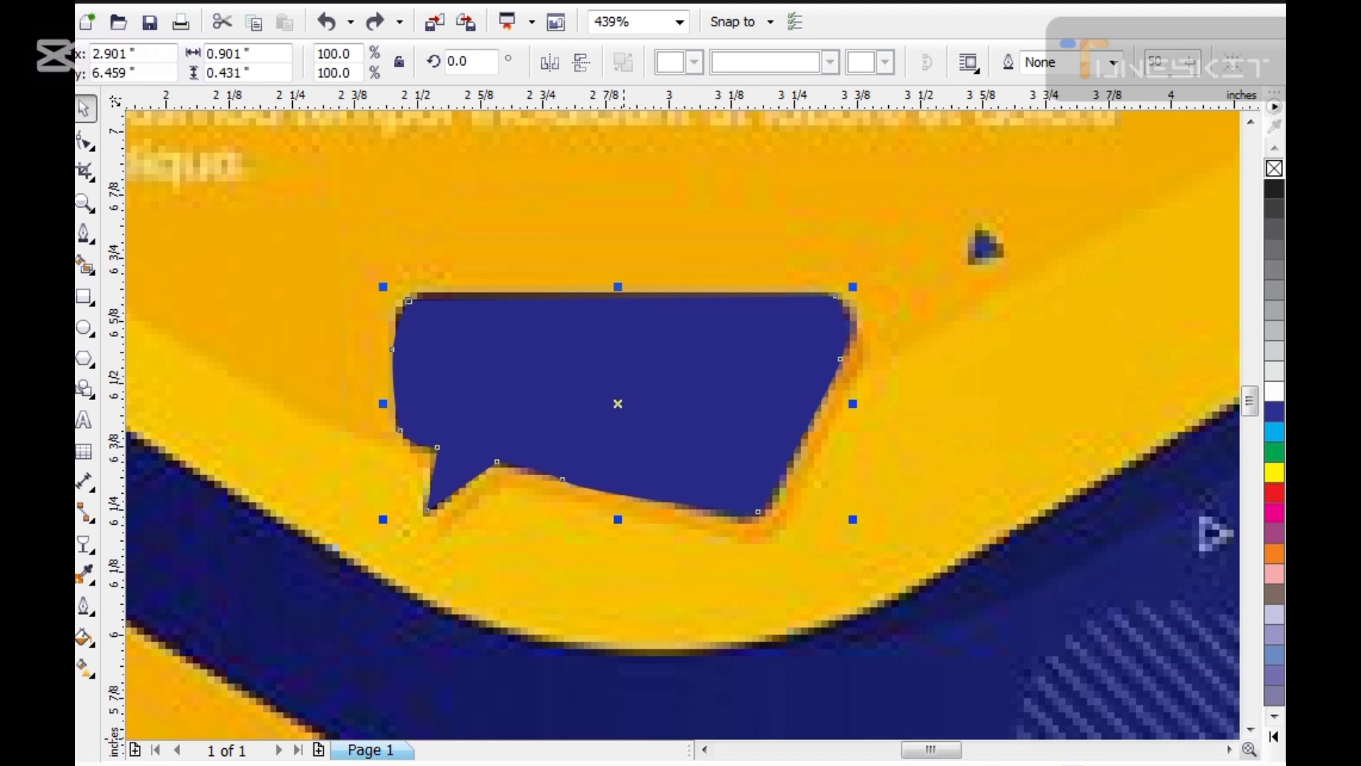
left_click(742, 441)
left_click_drag(853, 520, 866, 569)
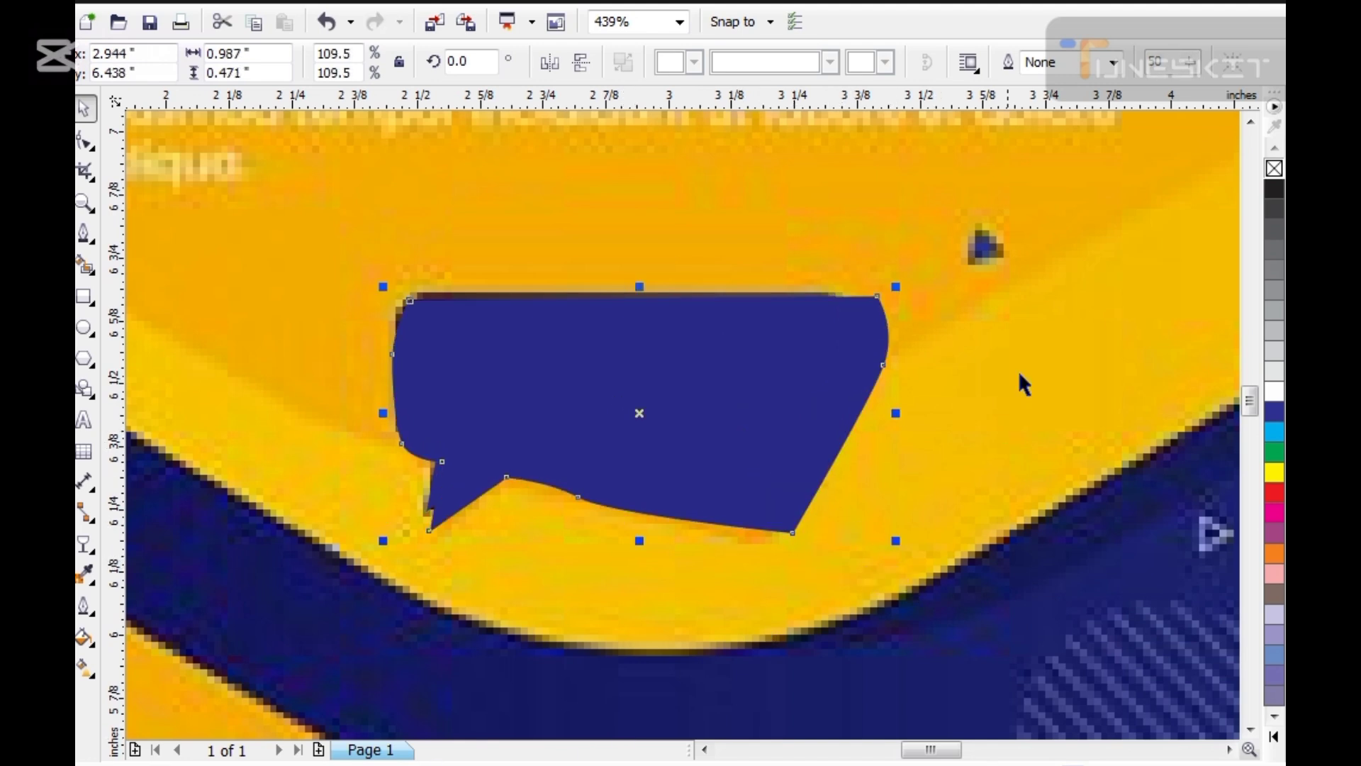
left_click(961, 291)
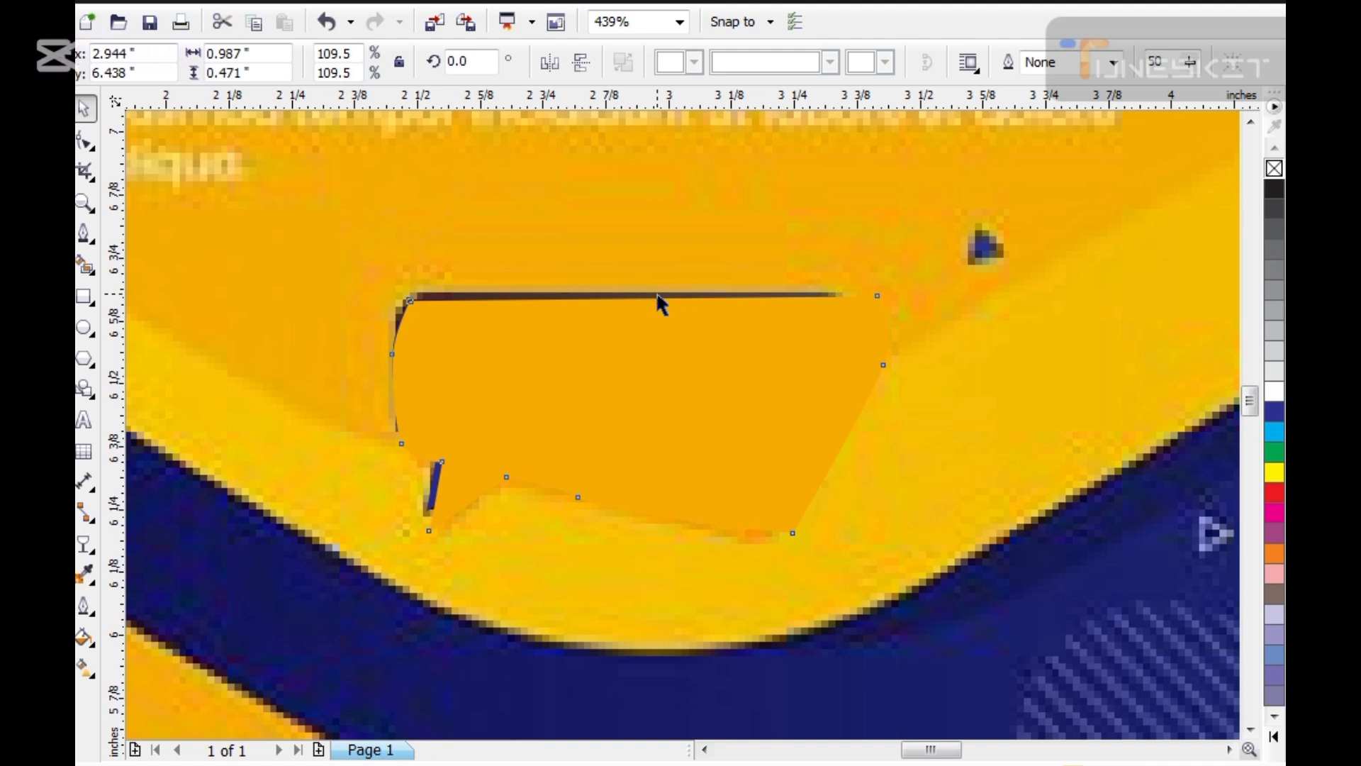
left_click(651, 297)
left_click(567, 301)
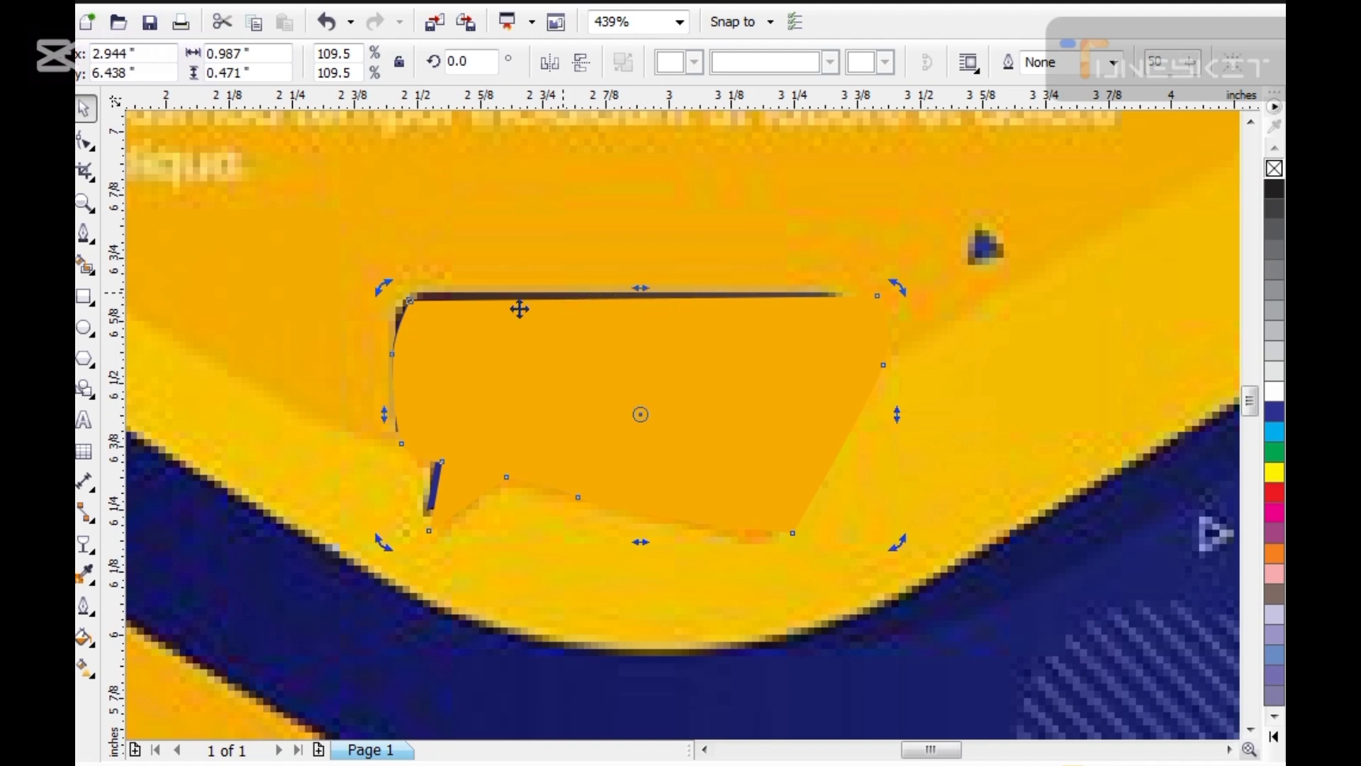
left_click(273, 350)
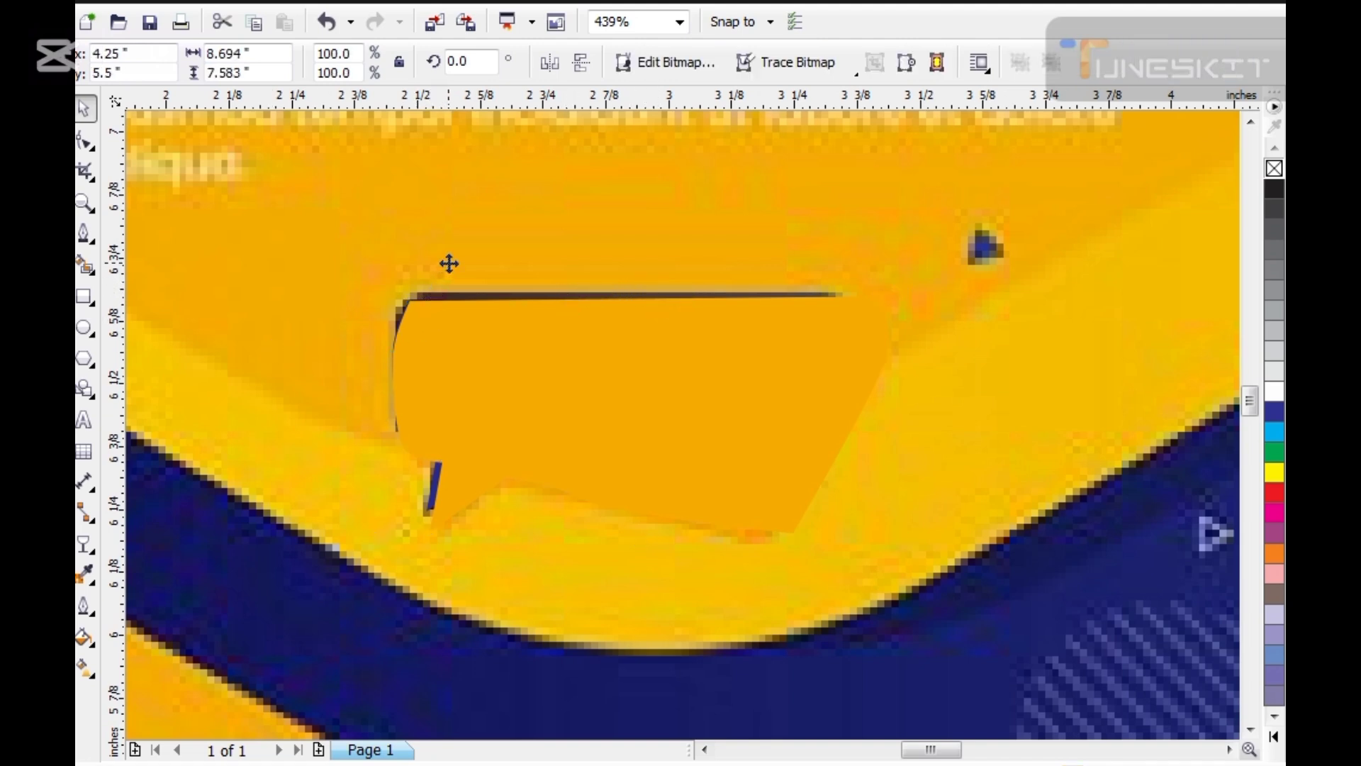
left_click(458, 305)
left_click_drag(458, 305, 456, 252)
key("ctrl+z")
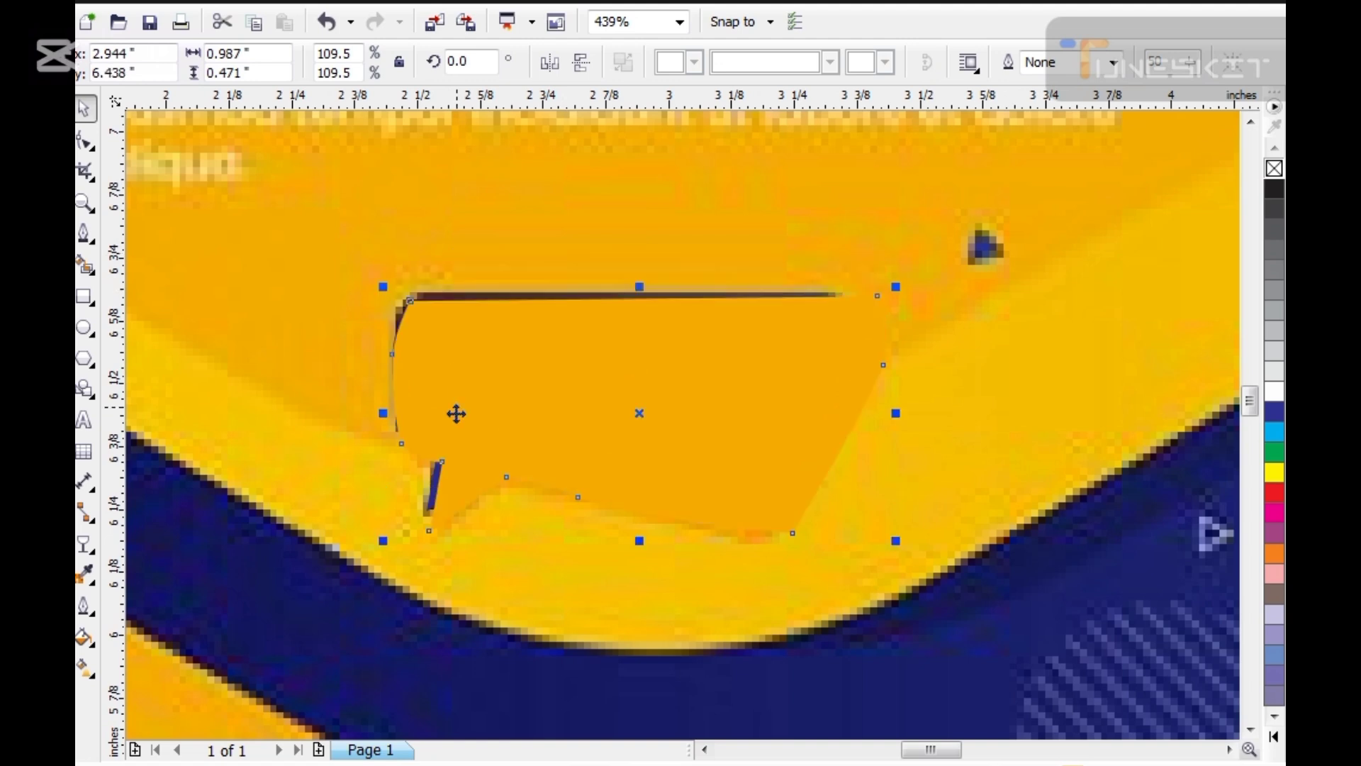
left_click(456, 291)
left_click(452, 301)
left_click_drag(452, 301, 452, 278)
key("ctrl+z")
left_click(424, 501)
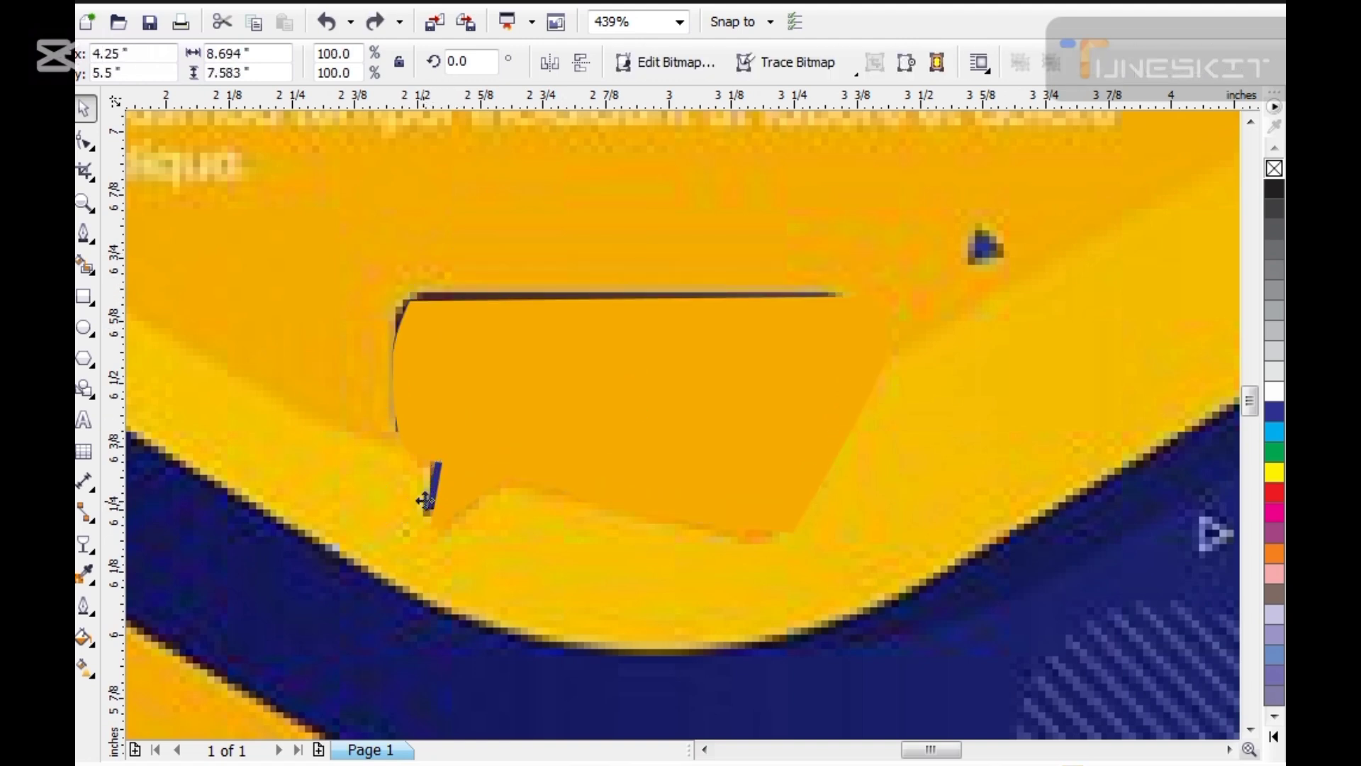
Step: Bring the blue speech bubble in front of its orange copy and group the two shapes
left_click(428, 501)
left_click_drag(435, 458, 439, 448)
key("ctrl+z")
key("shift+Page_Up")
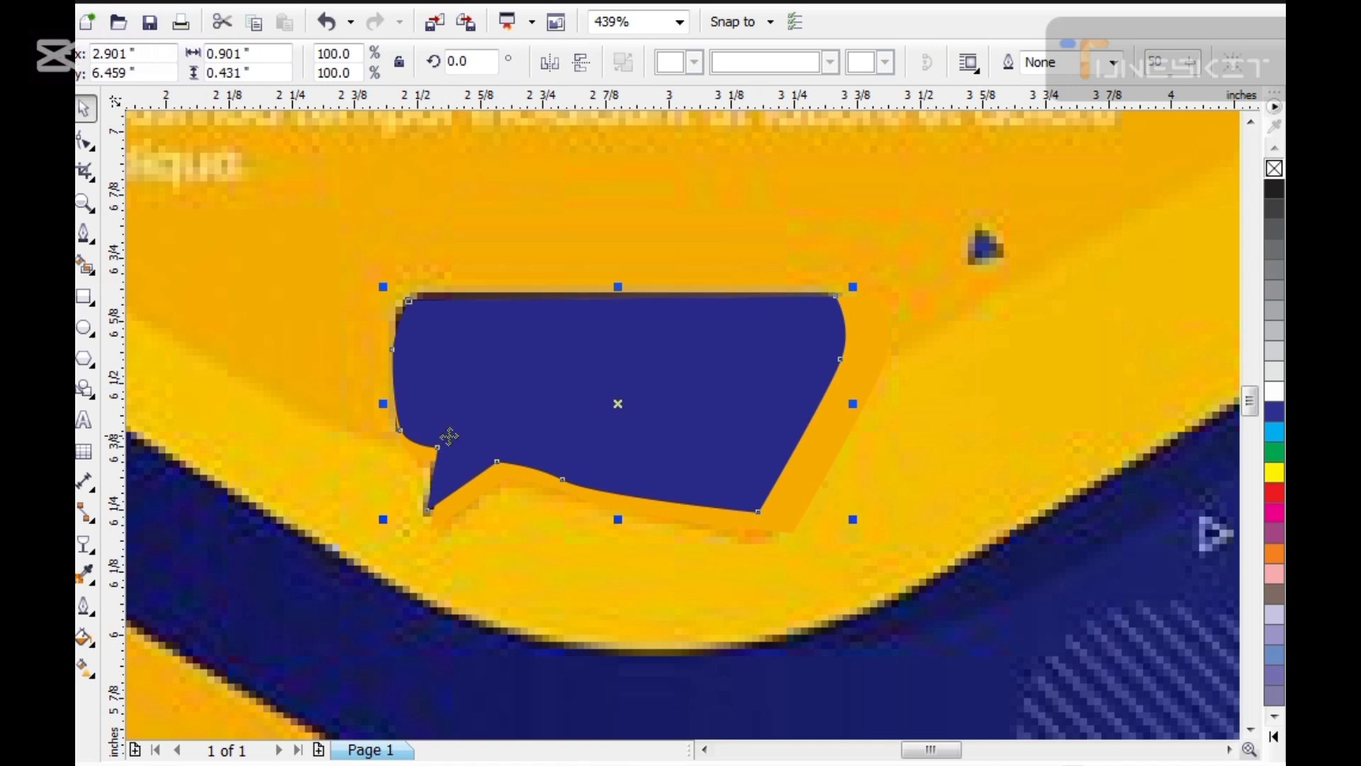
left_click(847, 409, "shift")
key("ctrl+g")
scroll(574, 604, "down", 5)
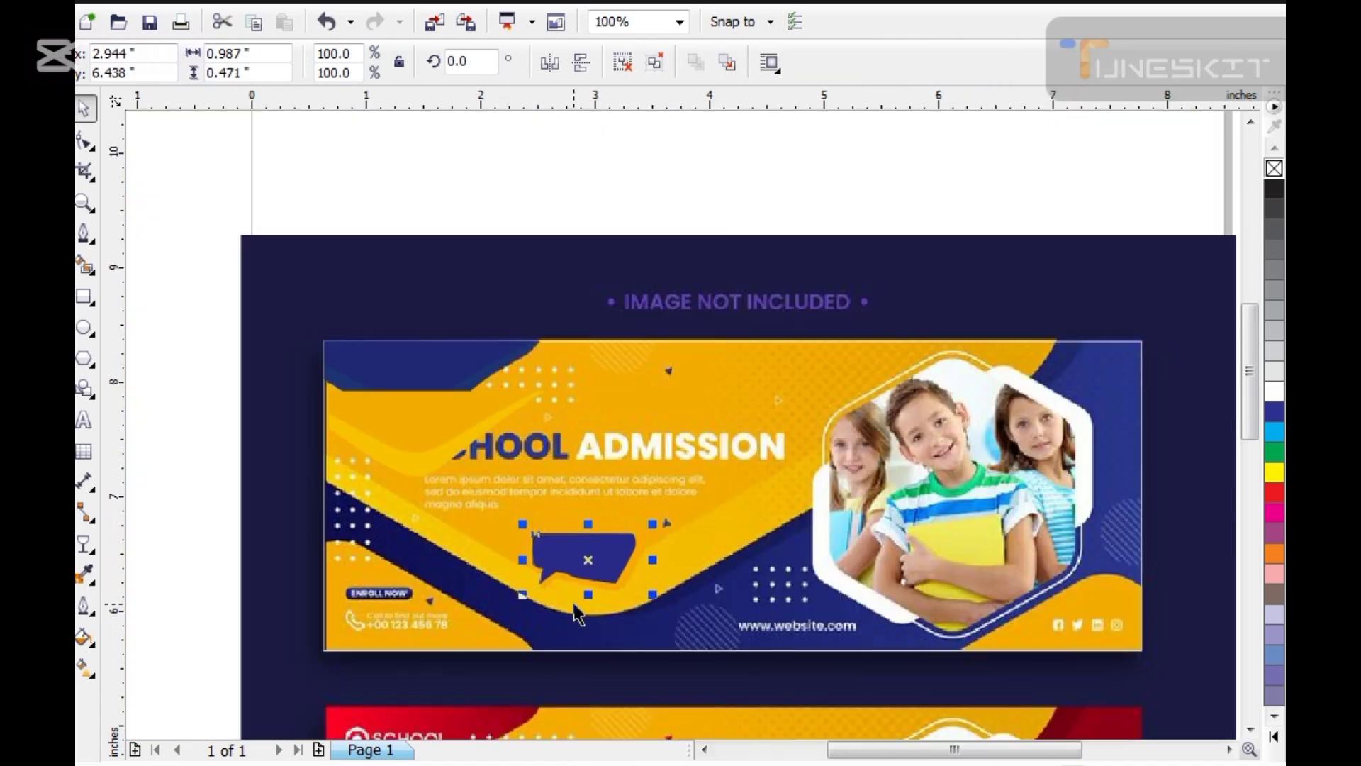
left_click(485, 428)
scroll(465, 379, "down", 1)
key("F2")
left_click_drag(404, 313, 832, 577)
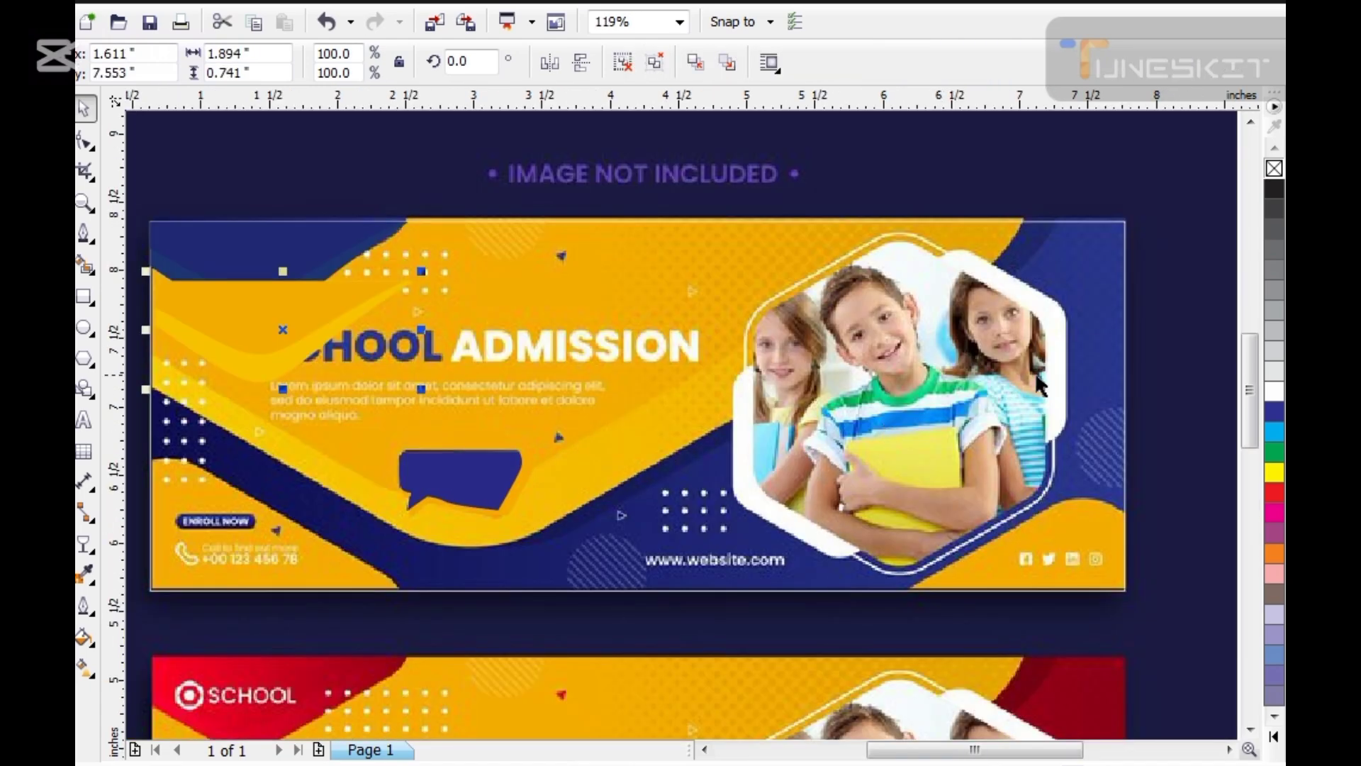
left_click(1129, 365)
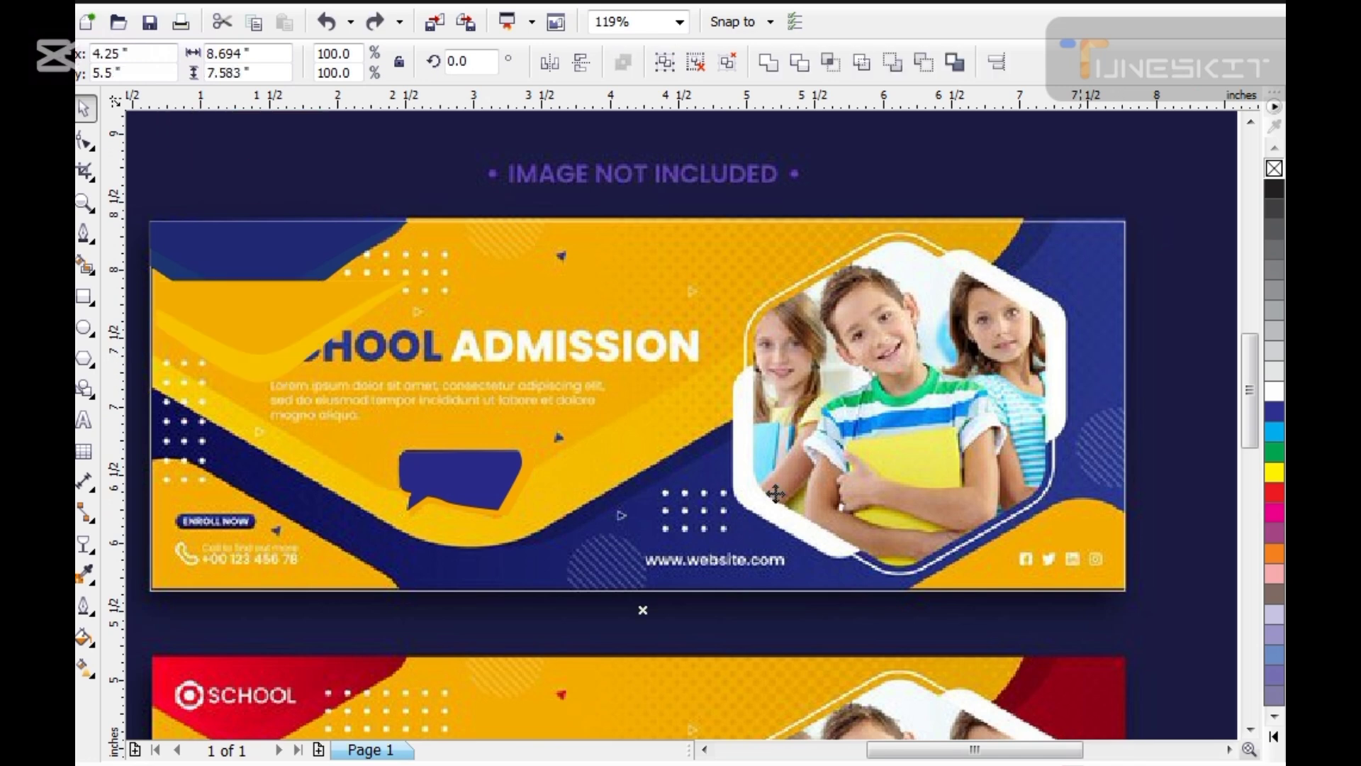
scroll(776, 494, "down", 2)
left_click(926, 221)
Step: Align the yellow and orange shape group to the top and left edges of the banner's outline rectangle
scroll(445, 377, "up", 3)
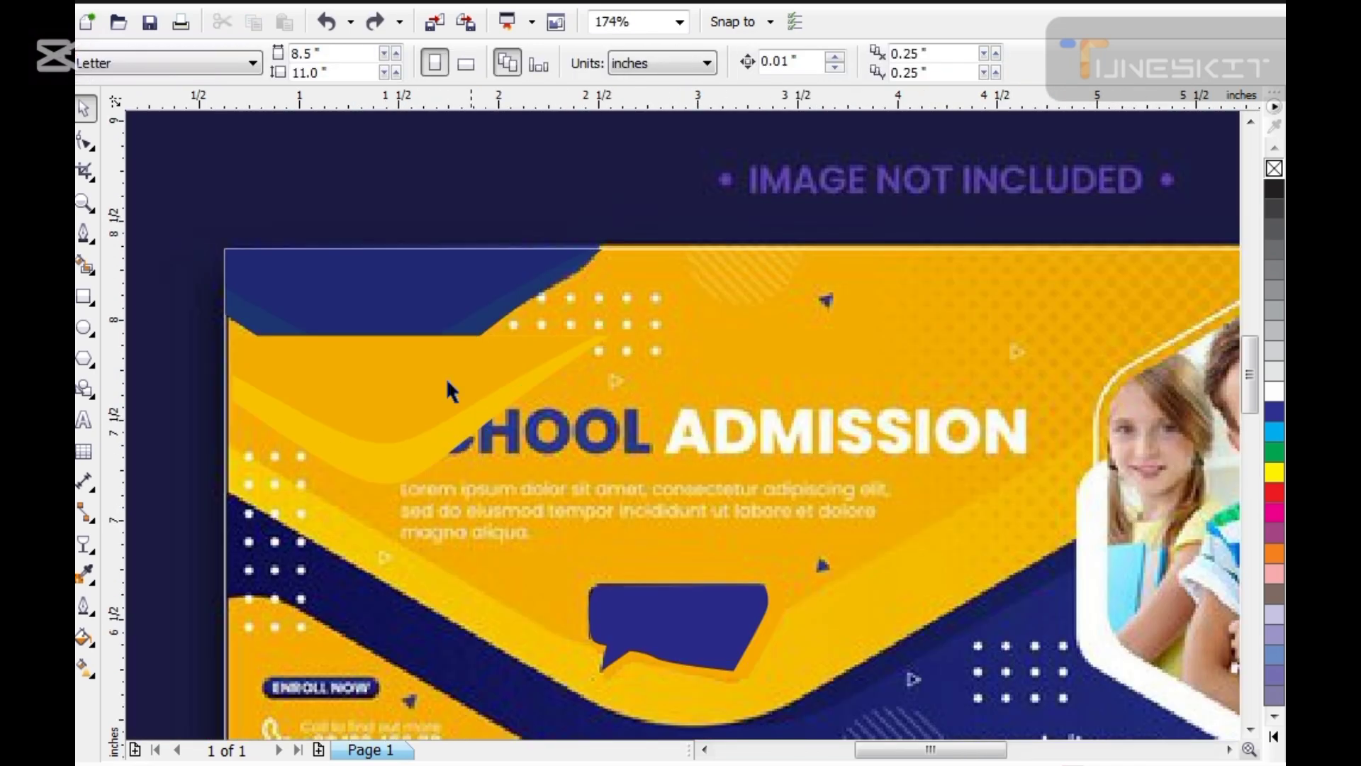
left_click(371, 447)
left_click(225, 531)
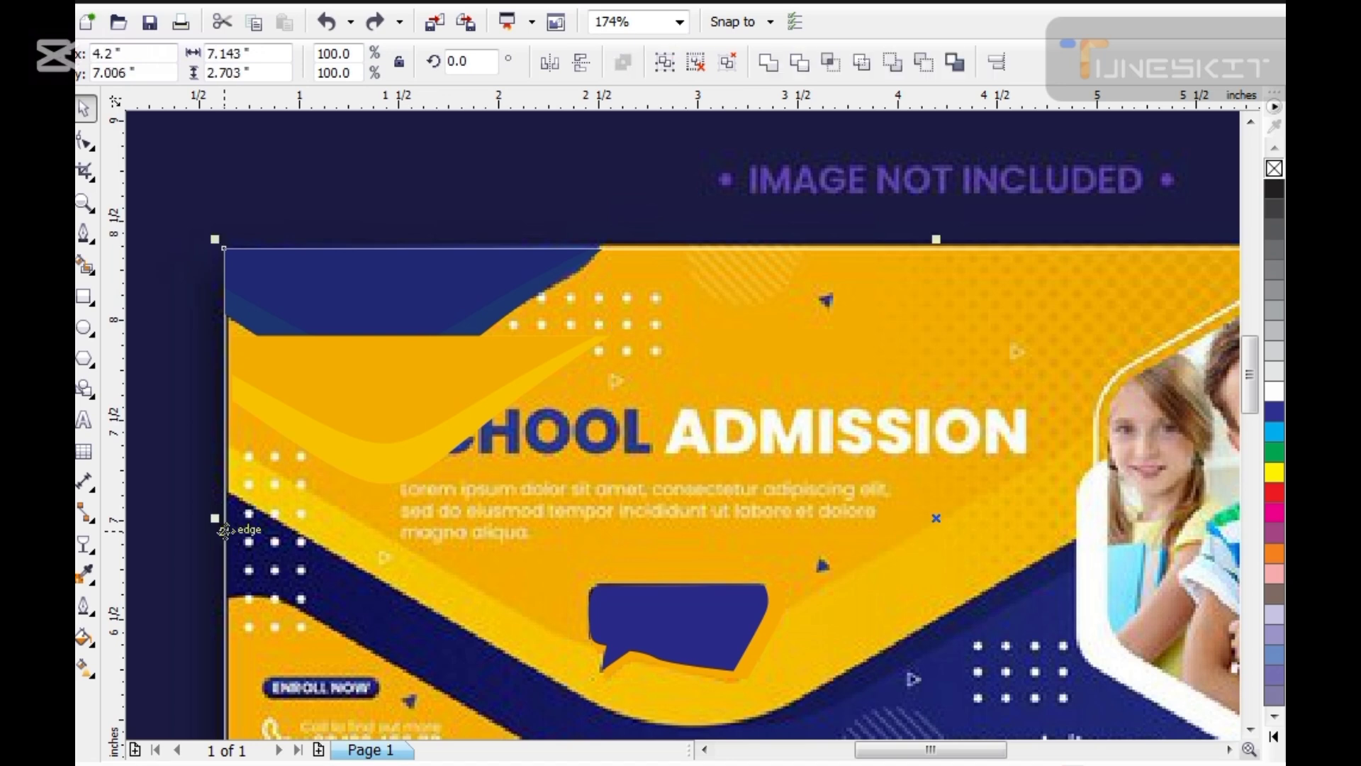
key("t")
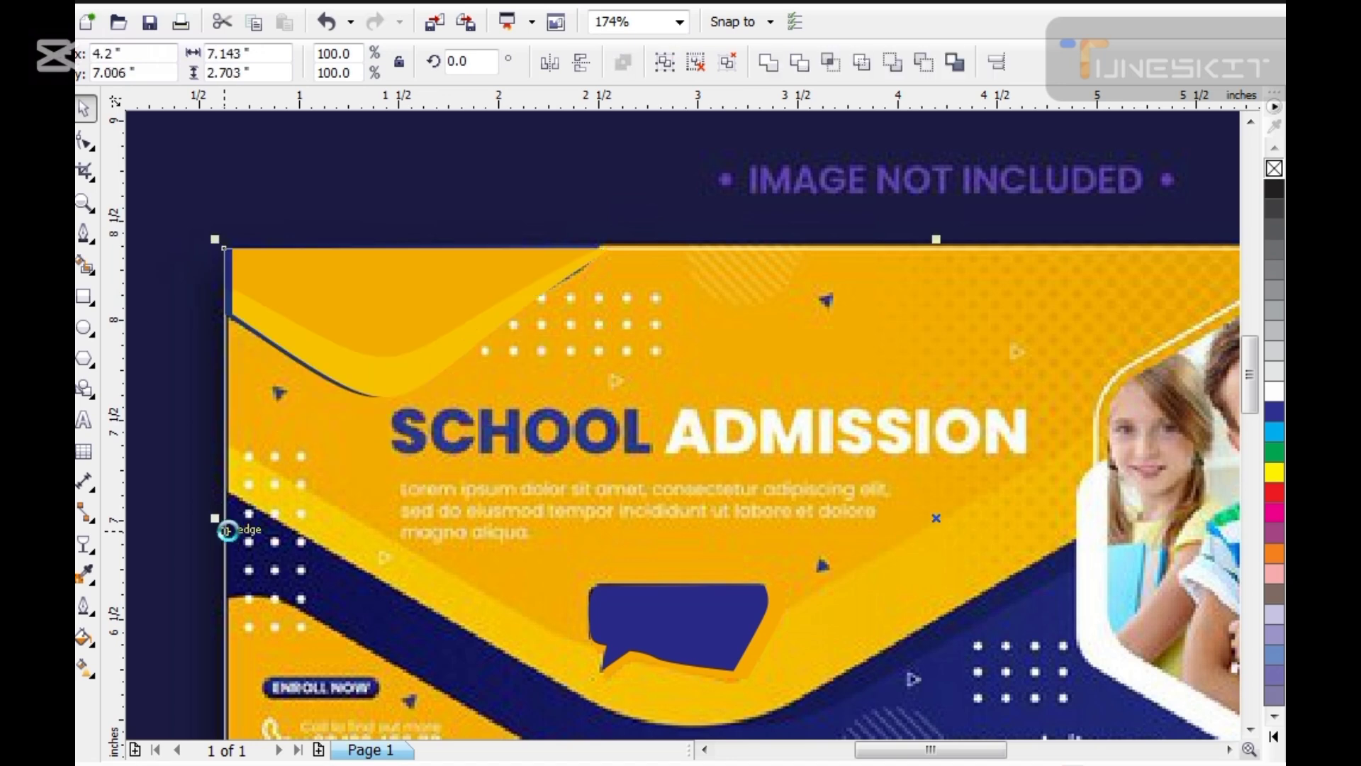
key("l")
Step: Stretch the yellow and orange group to about 6.41 by 2.48 inches over the banner's curve, and bring the blue corner shapes to the front
scroll(237, 361, "down", 2)
left_click(392, 184)
left_click(340, 345)
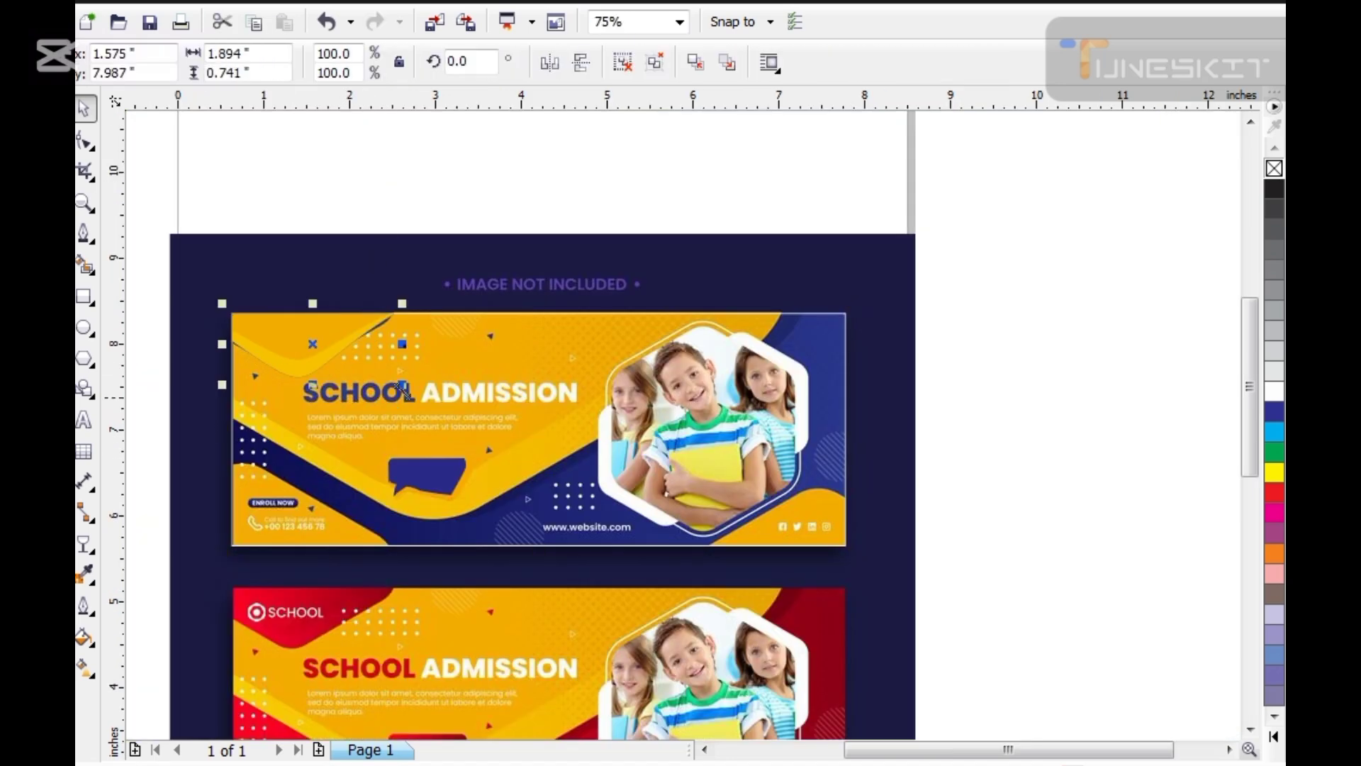
left_click_drag(402, 386, 743, 647)
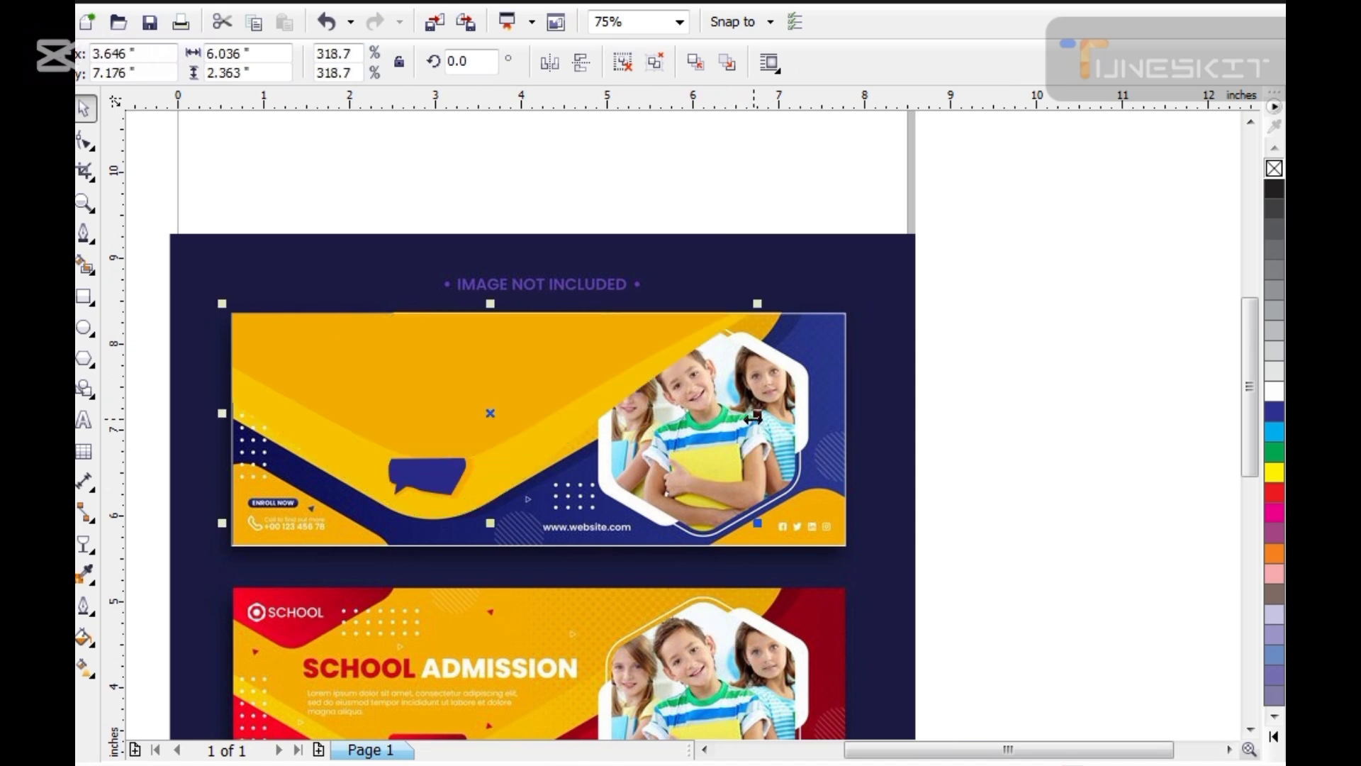
left_click_drag(754, 418, 790, 419)
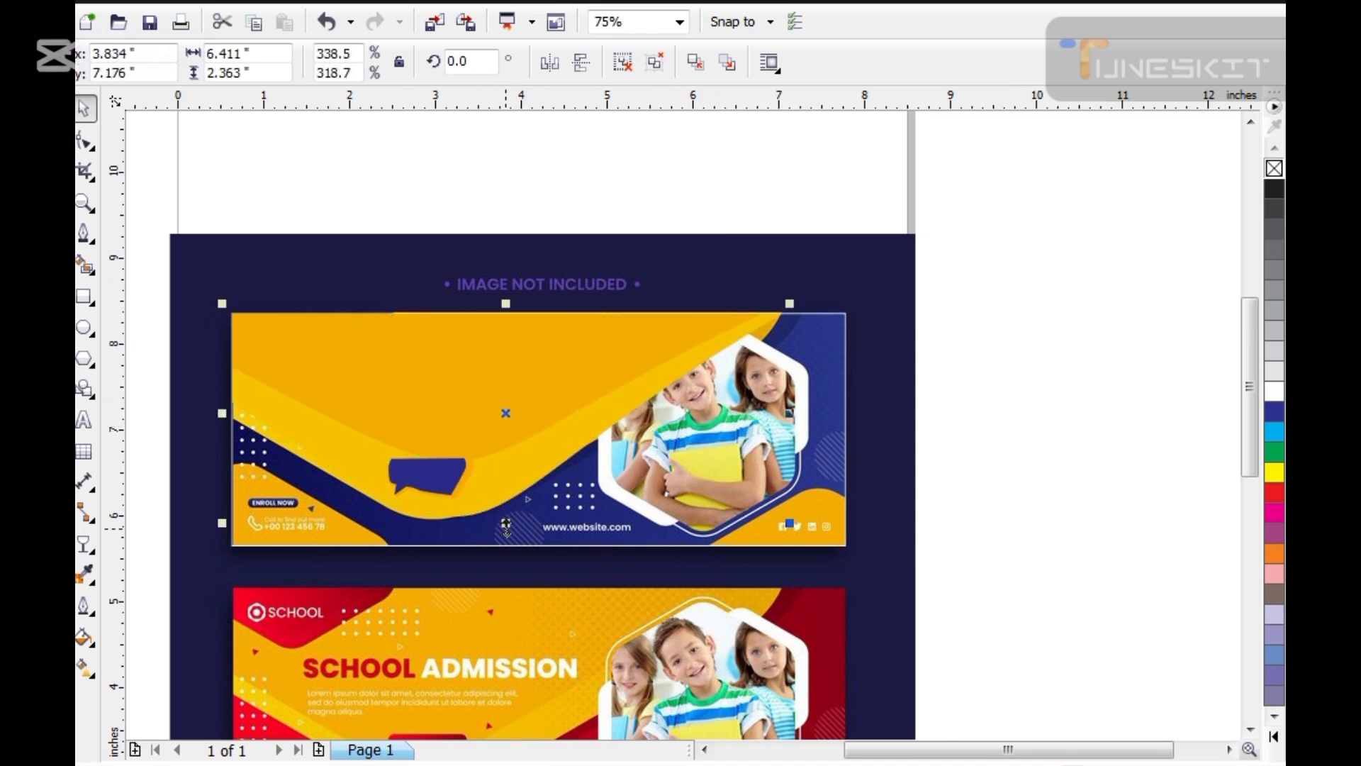
left_click_drag(506, 525, 507, 534)
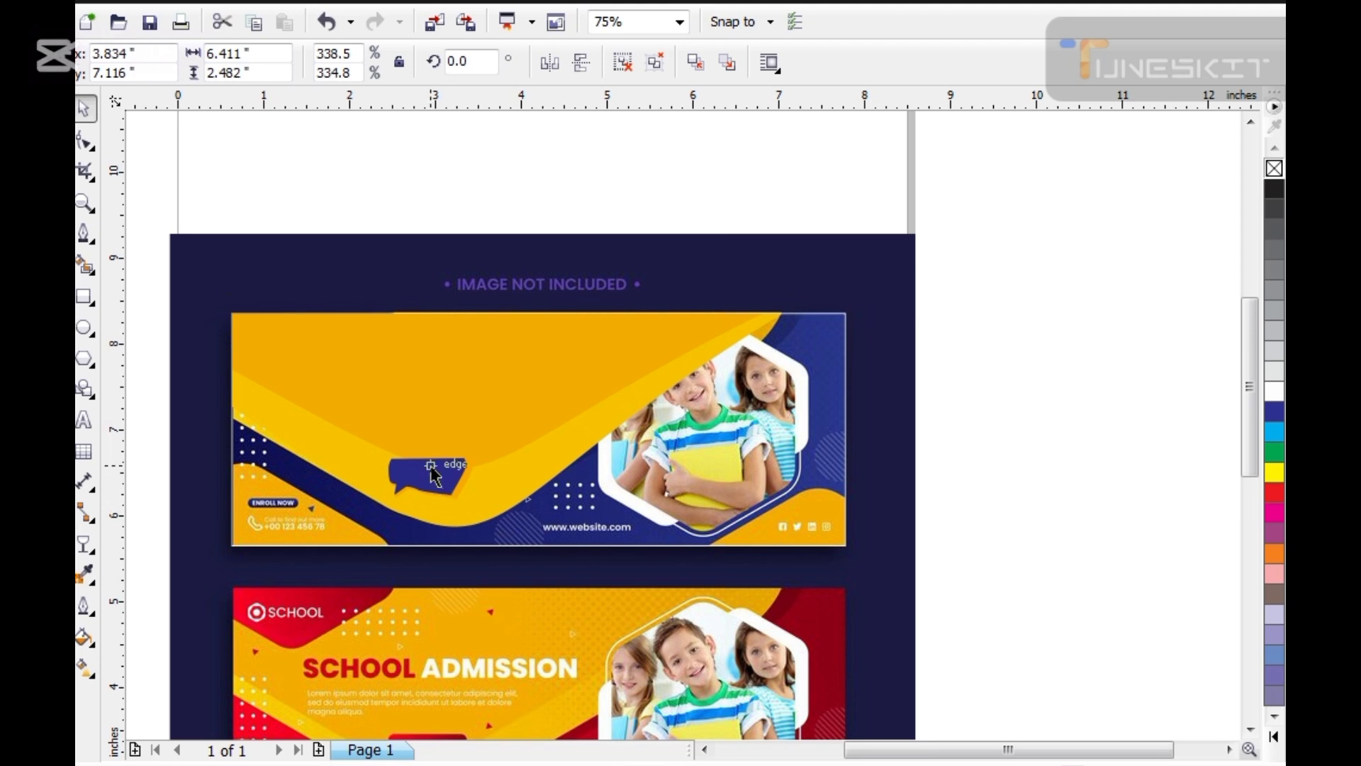
left_click_drag(159, 128, 446, 459)
key("shift+Page_Up")
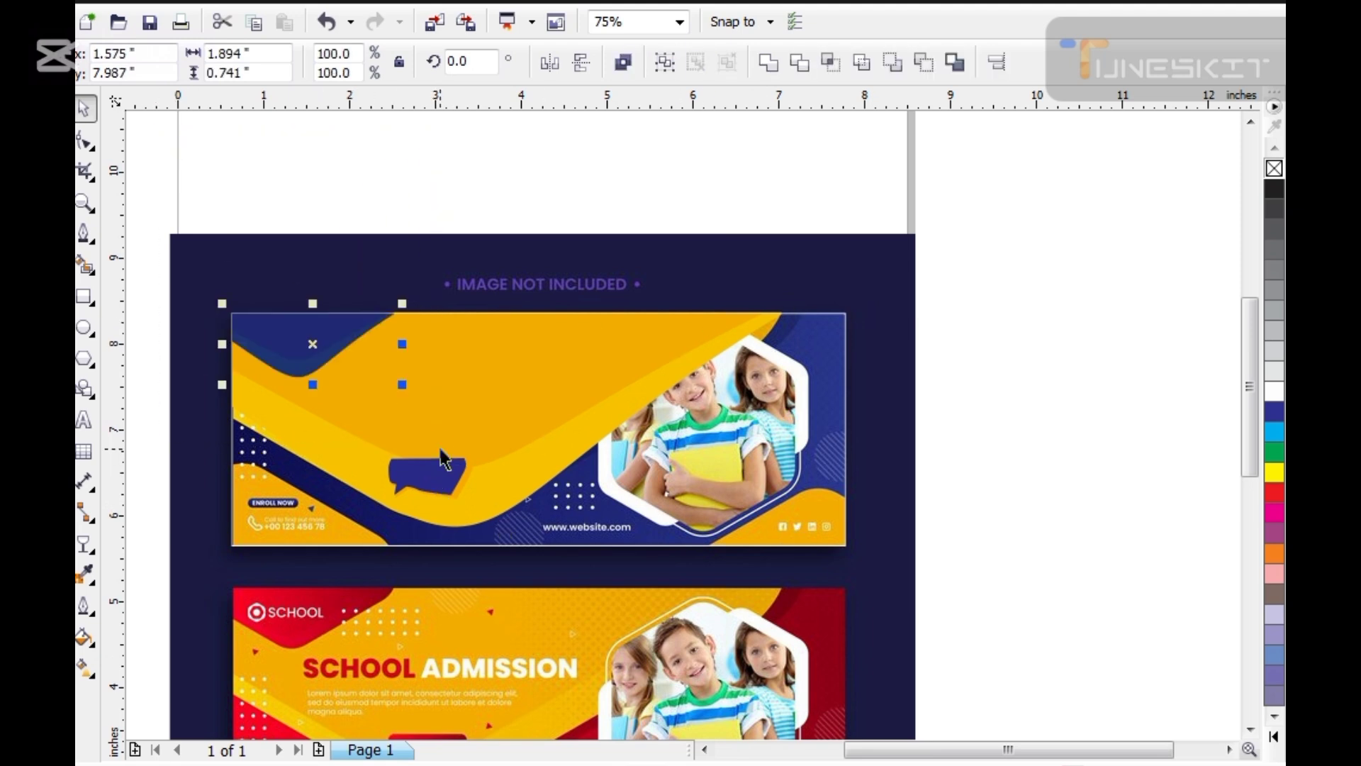
Step: Move all the traced banner shapes about 8.36 inches left, onto the blank area beside the page, and deselect them
scroll(888, 460, "down", 1)
left_click(720, 446)
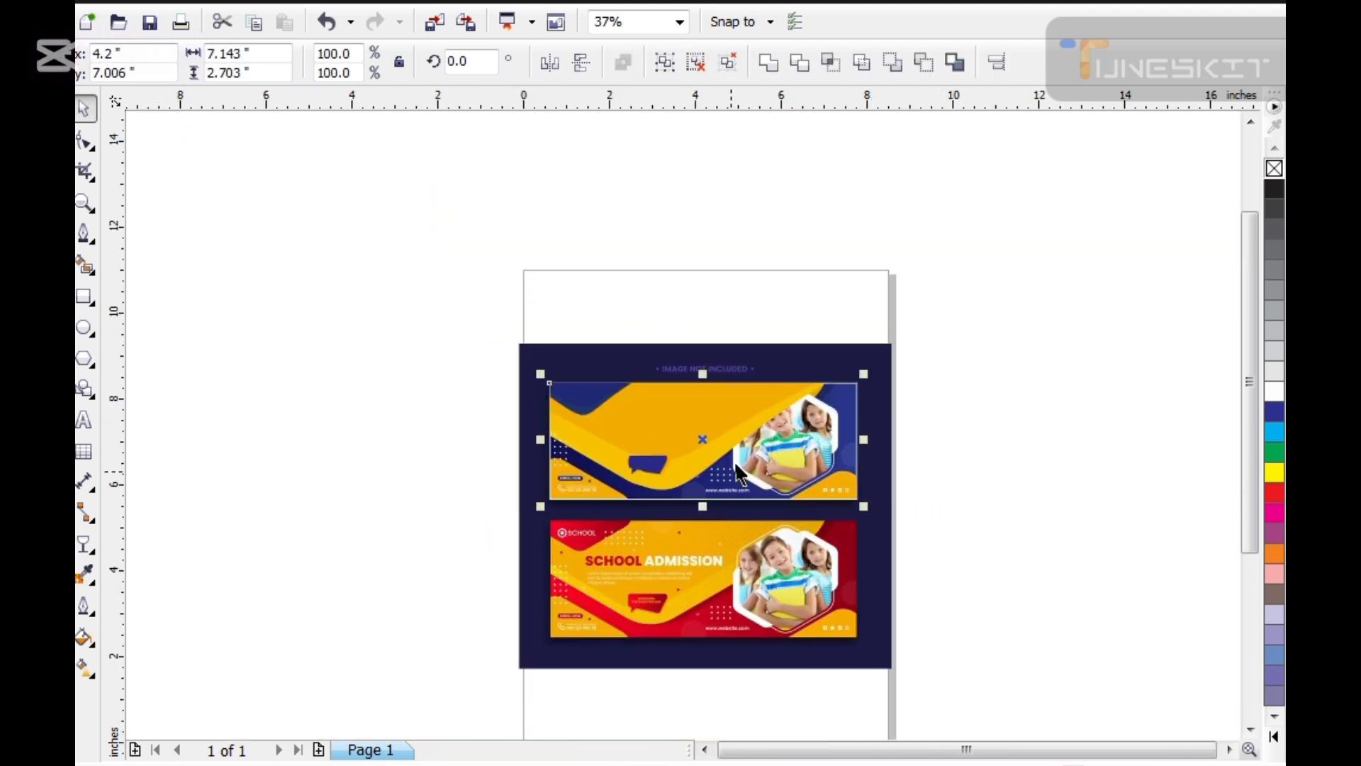
left_click_drag(698, 446, 336, 446)
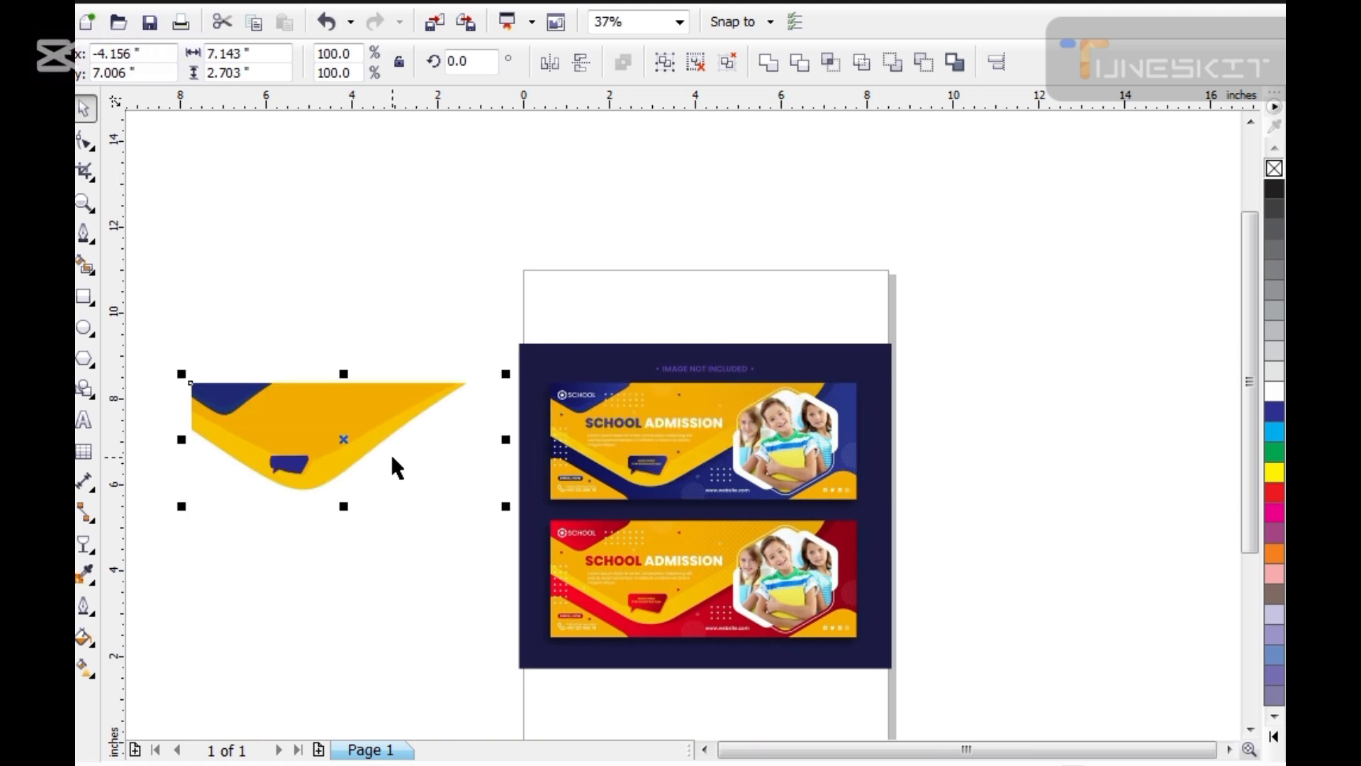
left_click(409, 502)
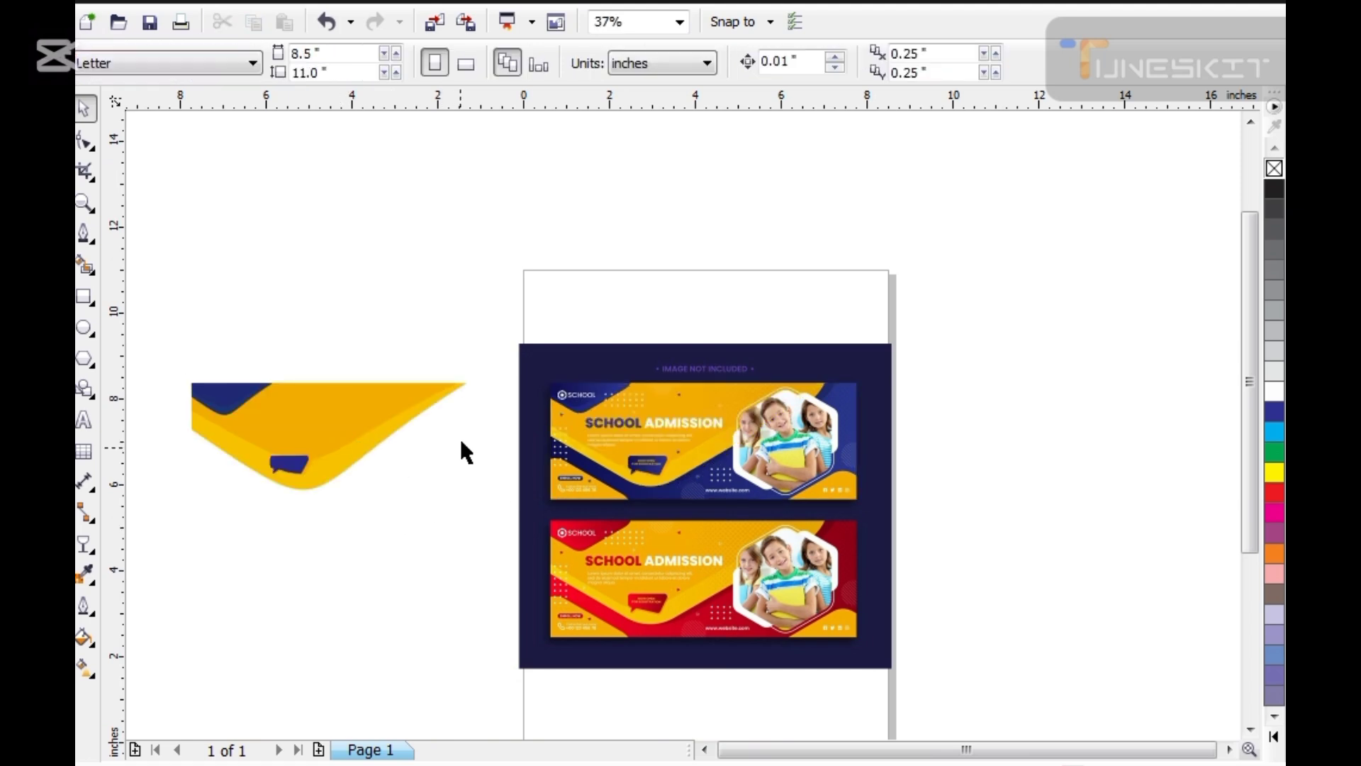
Step: Give the banner's background rectangle a horizontal linear gradient from dark navy to blue, using colours sampled from the reference banner
key("alt+v")
key("Return")
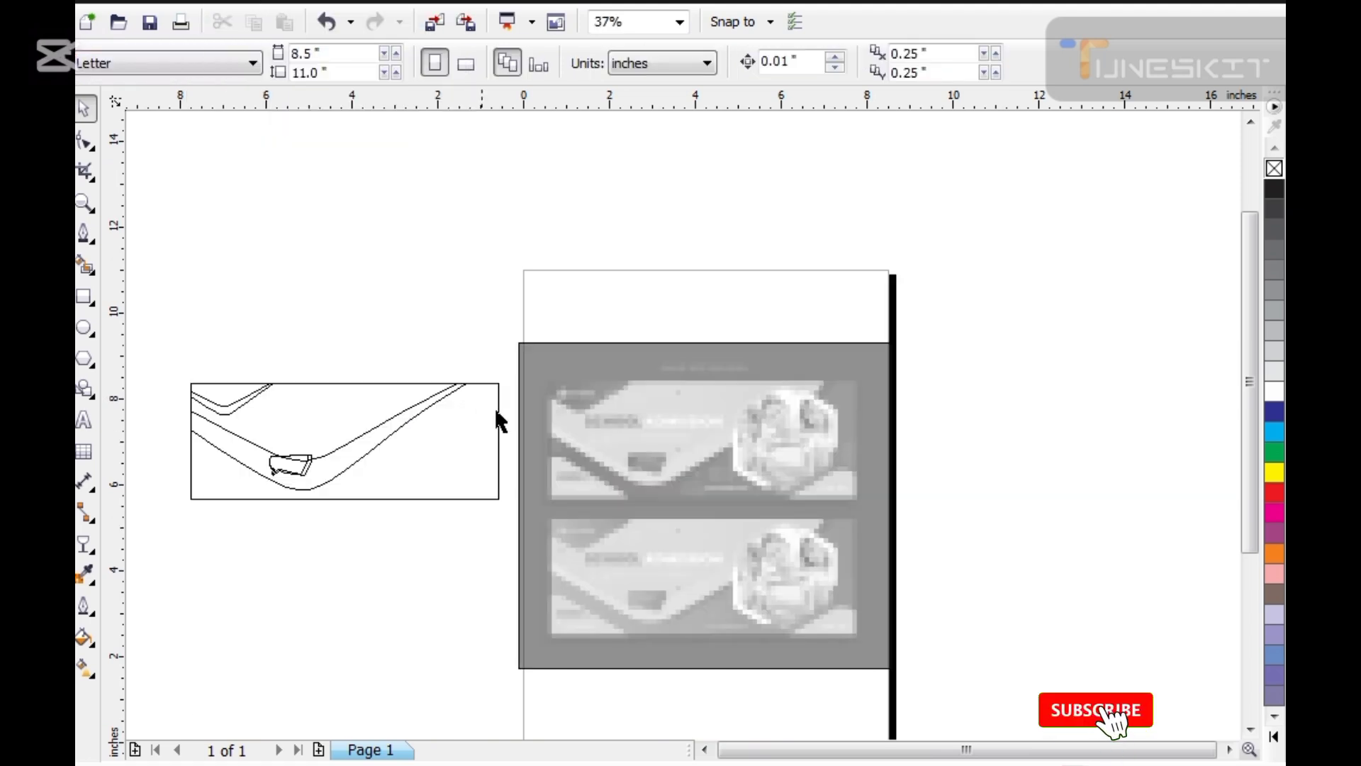
left_click(496, 413)
key("shift+F9")
key("F4")
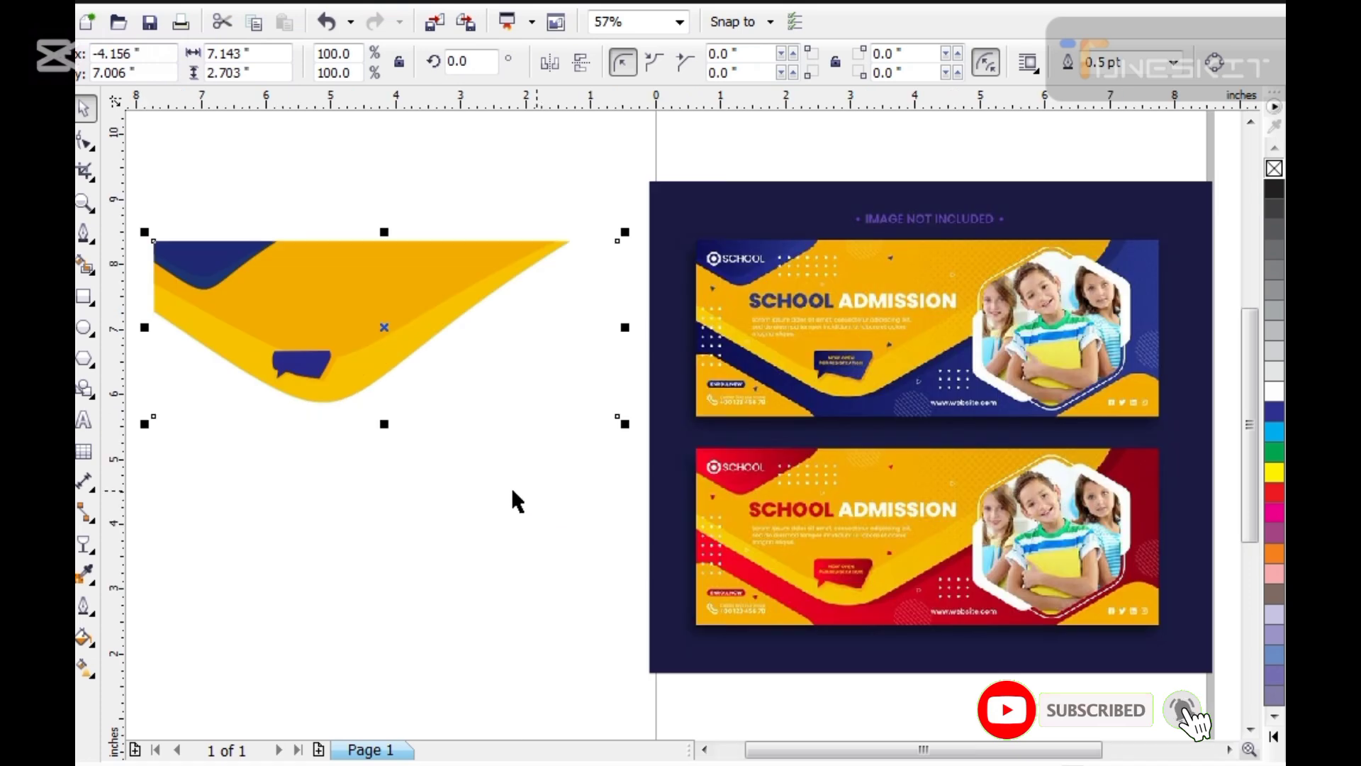
left_click(85, 666)
left_click_drag(242, 400, 463, 399)
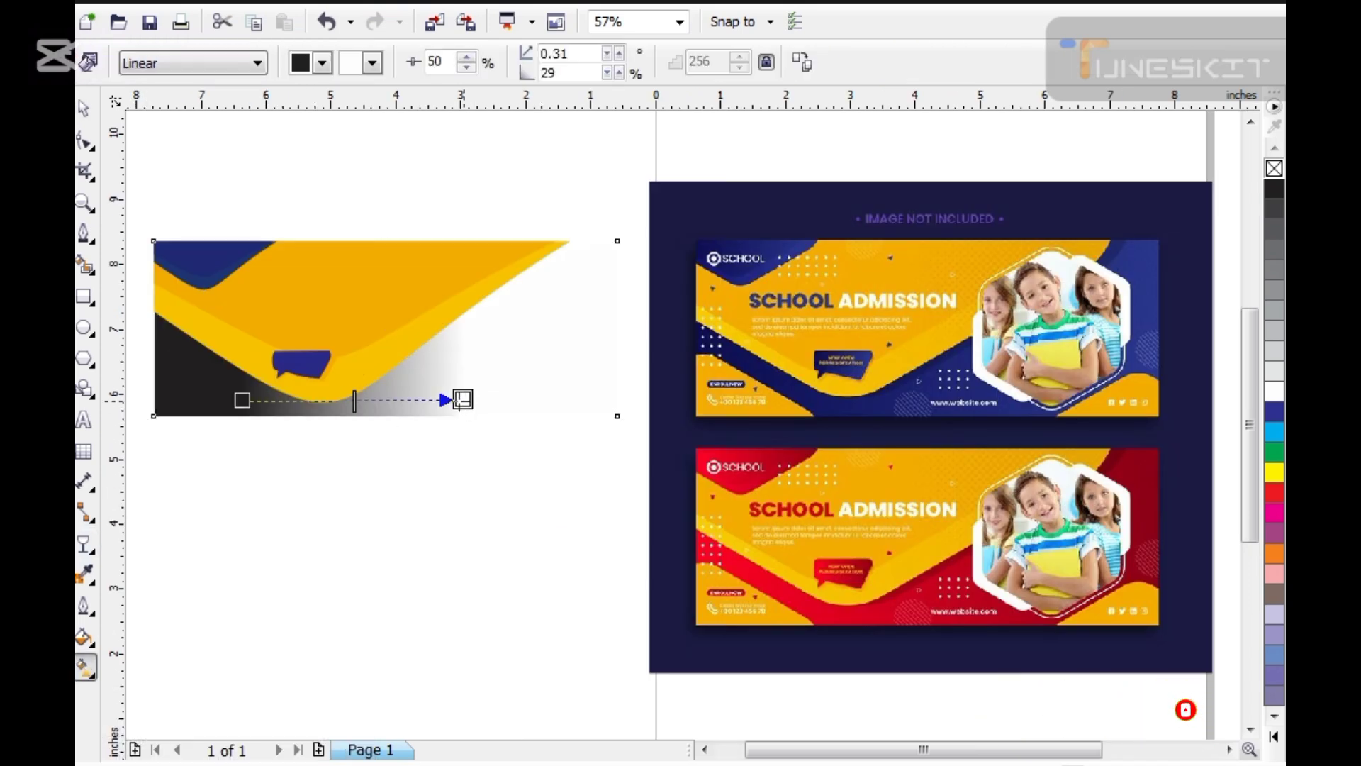
left_click(1141, 247)
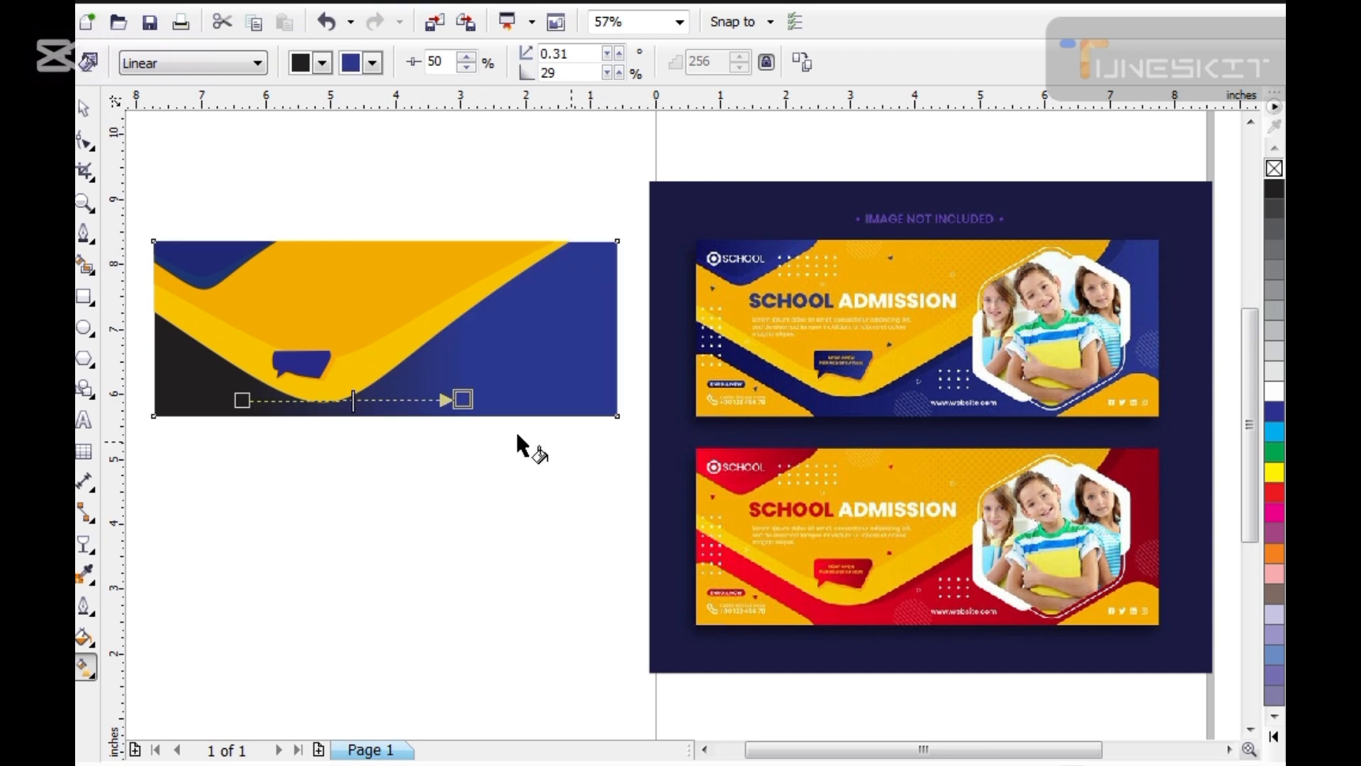
left_click(796, 387)
key("space")
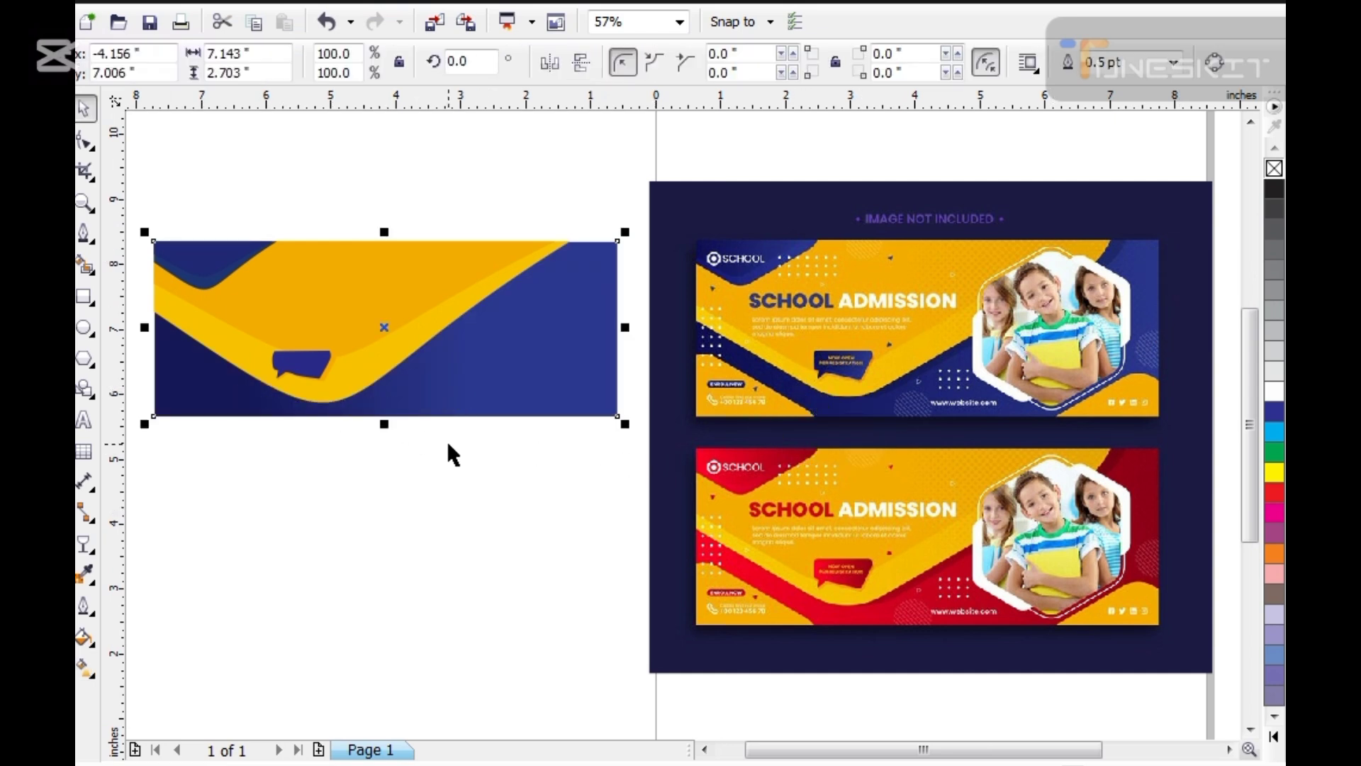
Step: Reduce the height of the yellow shape inside the yellow and orange group to about 2.19 inches, keeping its upper edge fixed
left_click(448, 444)
left_click(368, 366)
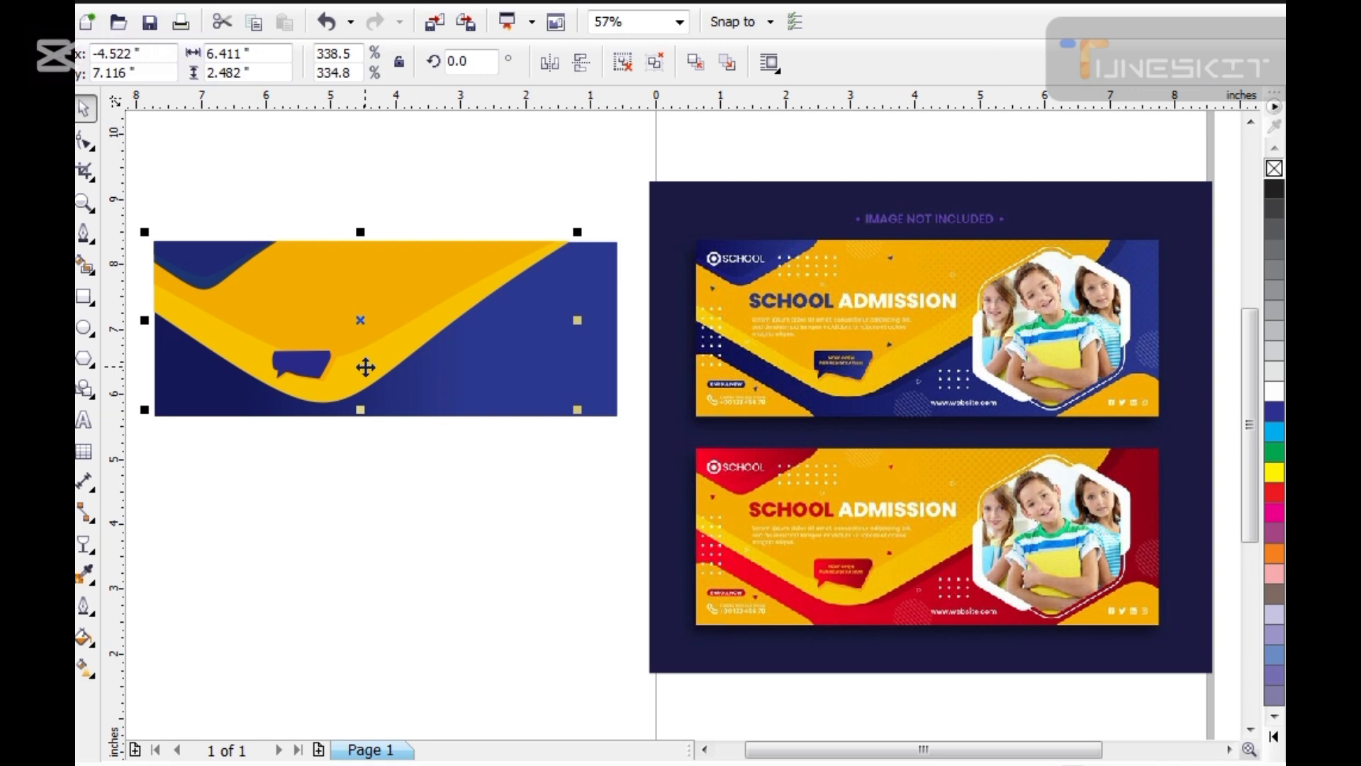
left_click(365, 366)
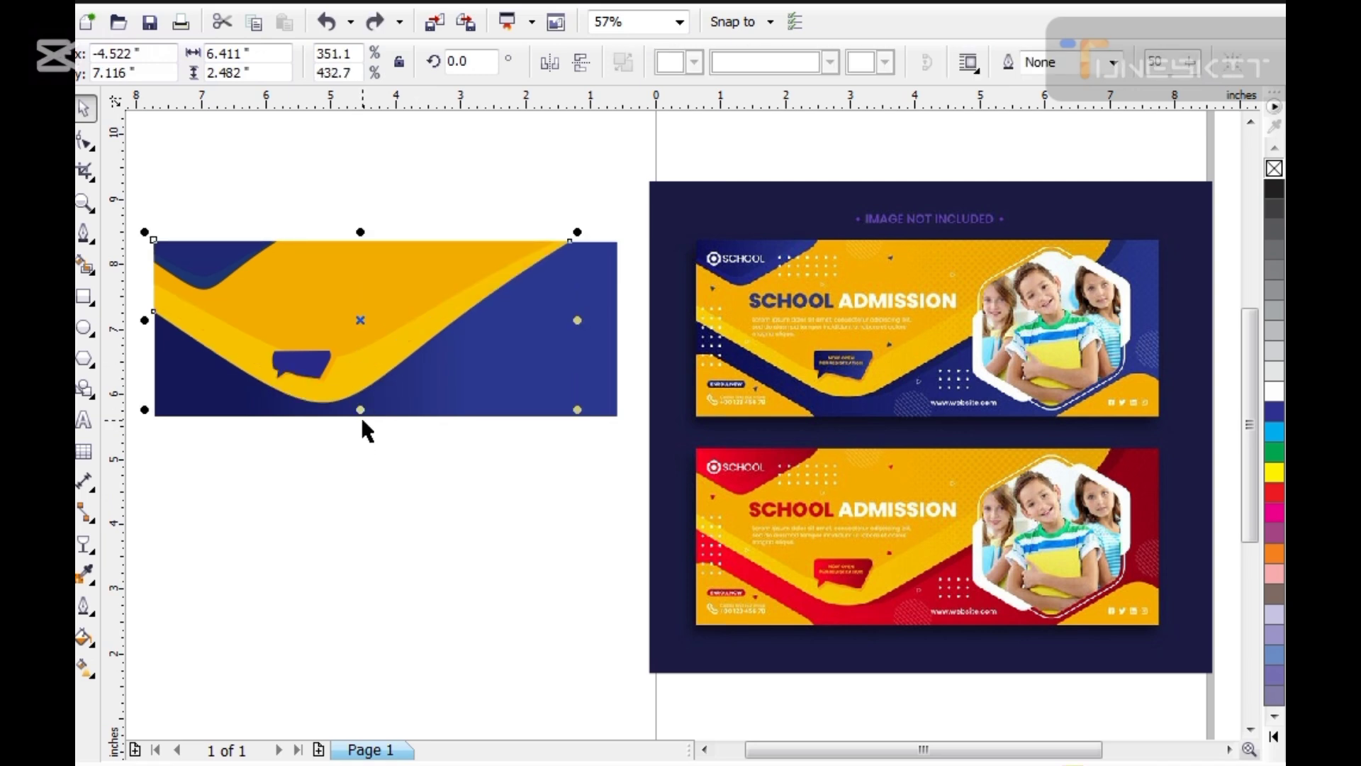
left_click_drag(360, 409, 359, 389)
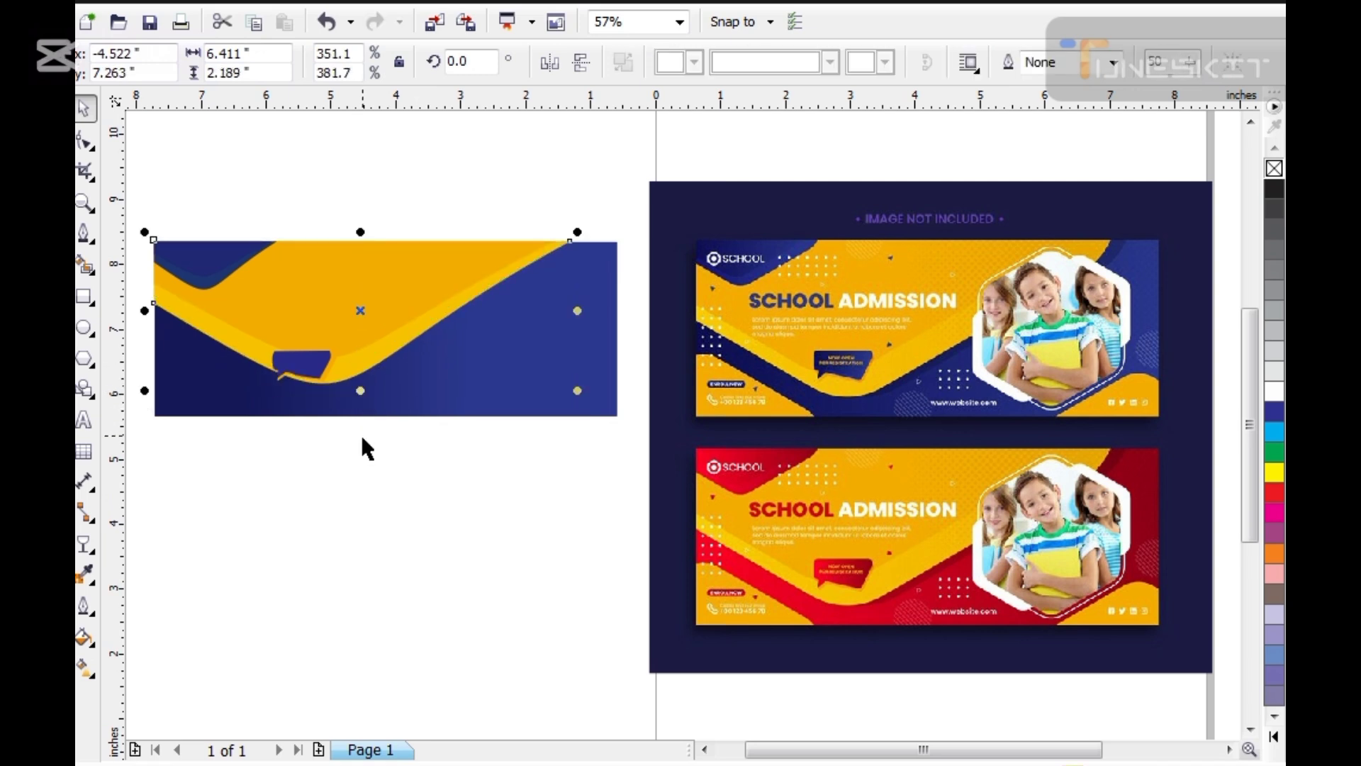
left_click(351, 432)
Step: Move the speech bubble group up onto the orange area and enlarge it to about 1.46 by 0.70 inches
left_click(315, 360)
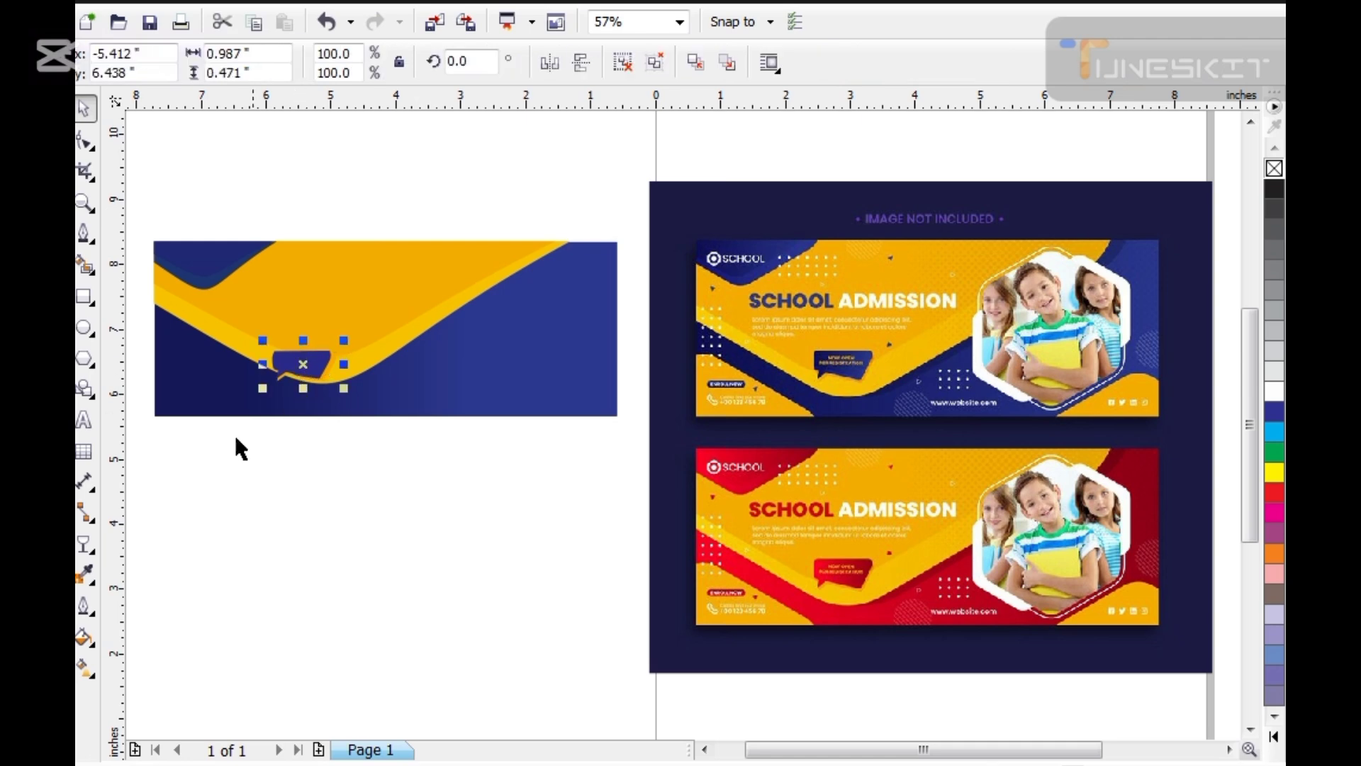
scroll(350, 347, "up", 3)
left_click_drag(354, 444, 383, 364)
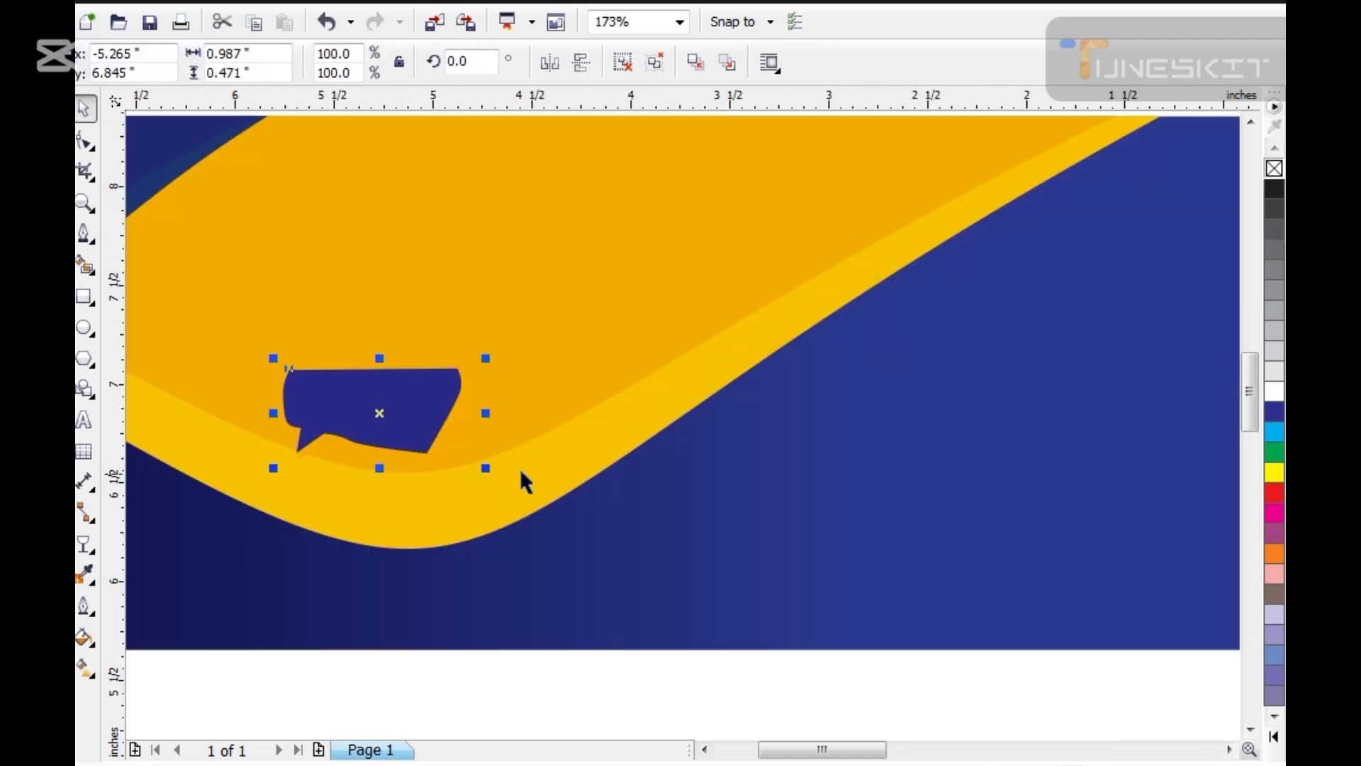
left_click_drag(486, 468, 530, 489)
scroll(457, 425, "down", 5)
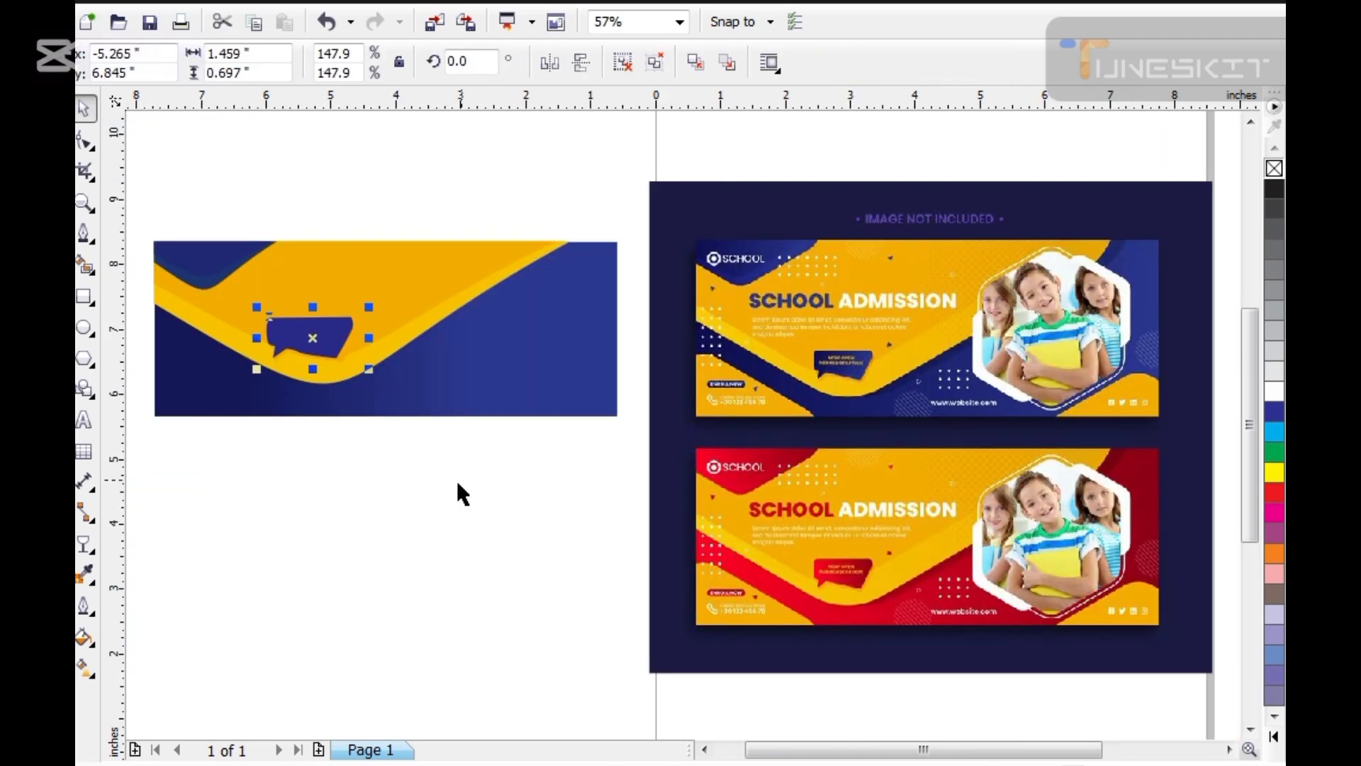
left_click(472, 471)
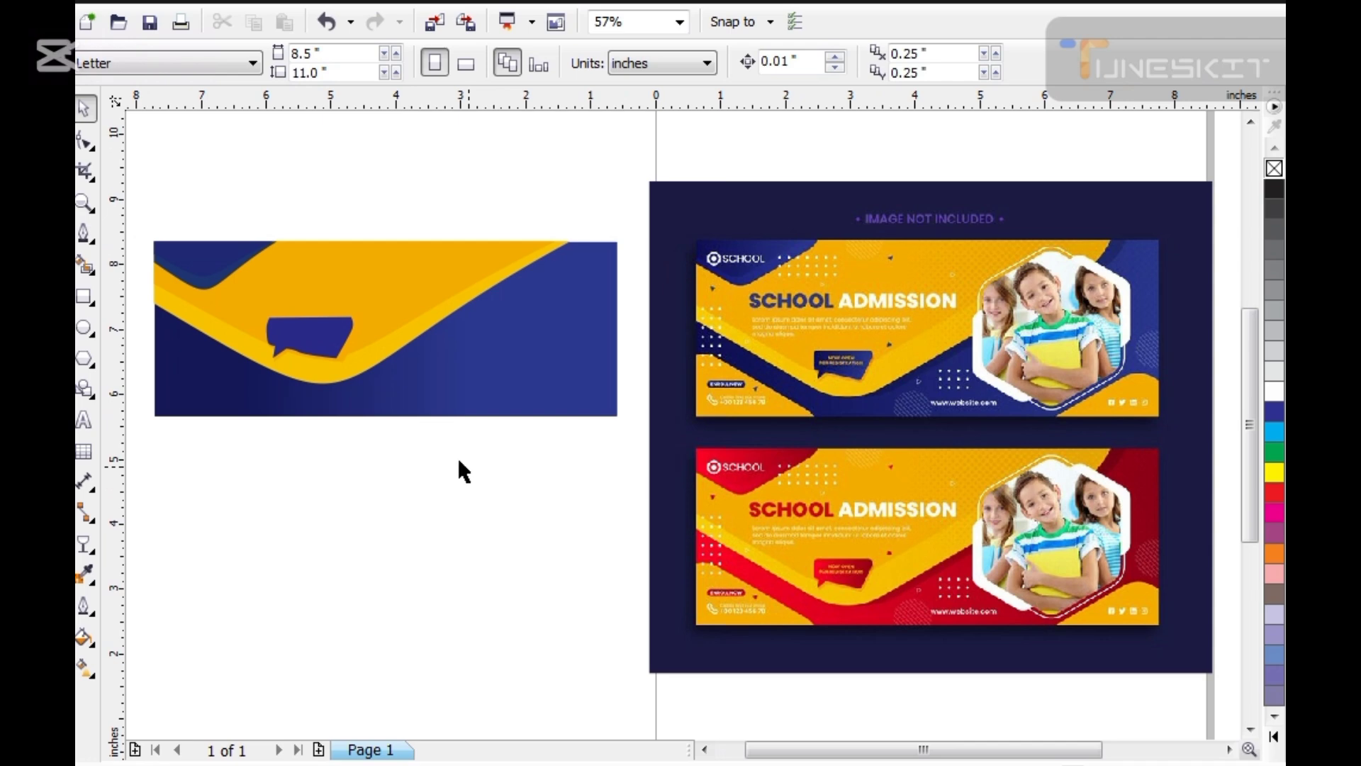
left_click(164, 268)
mouse_move(215, 266)
left_mouse_down()
mouse_move(212, 241)
mouse_move(377, 340)
mouse_move(348, 326)
left_mouse_up()
key("ctrl+z")
key("F2")
key("Escape")
key("ctrl+z")
Step: Recolour the front shape in the banner's upper-left corner with dark navy sampled from the reference banner's corner
scroll(328, 383, "down", 2)
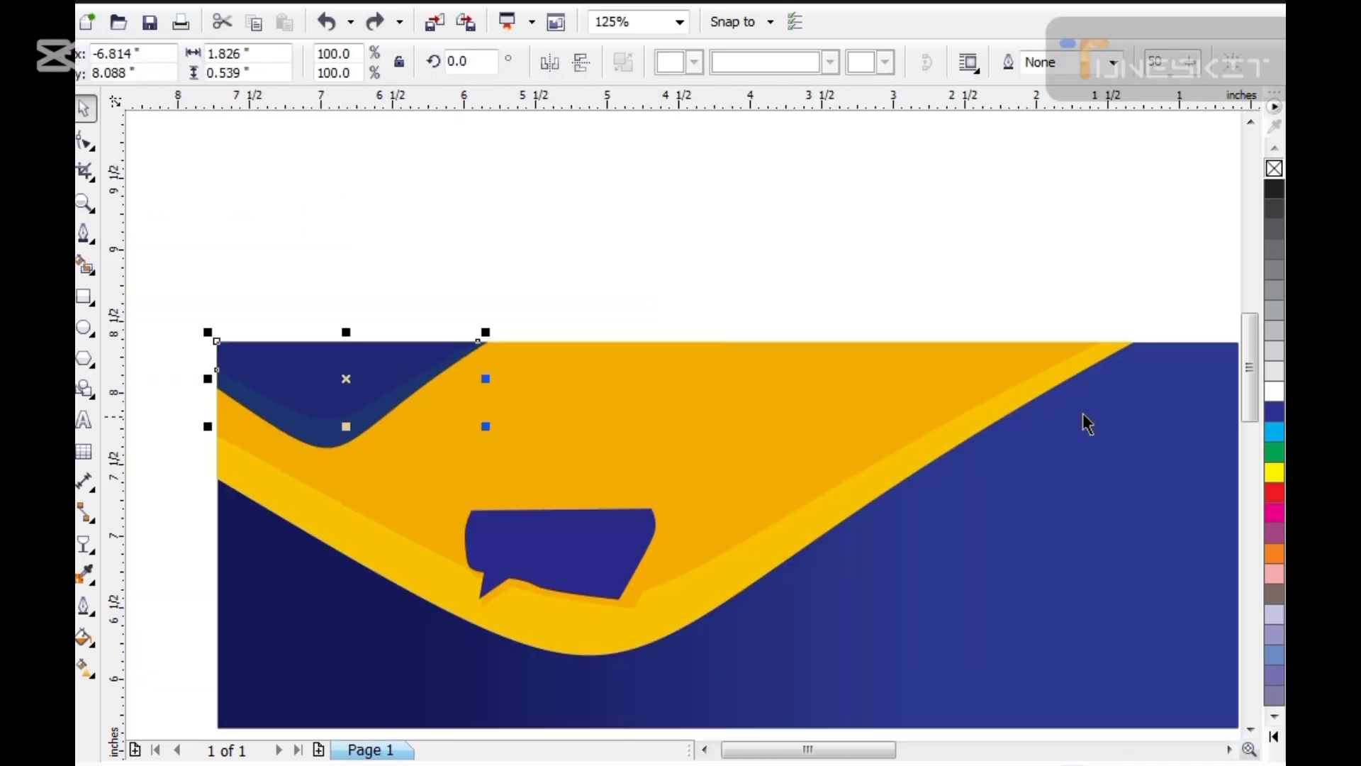
scroll(419, 373, "down", 2)
scroll(751, 355, "up", 1)
key("i")
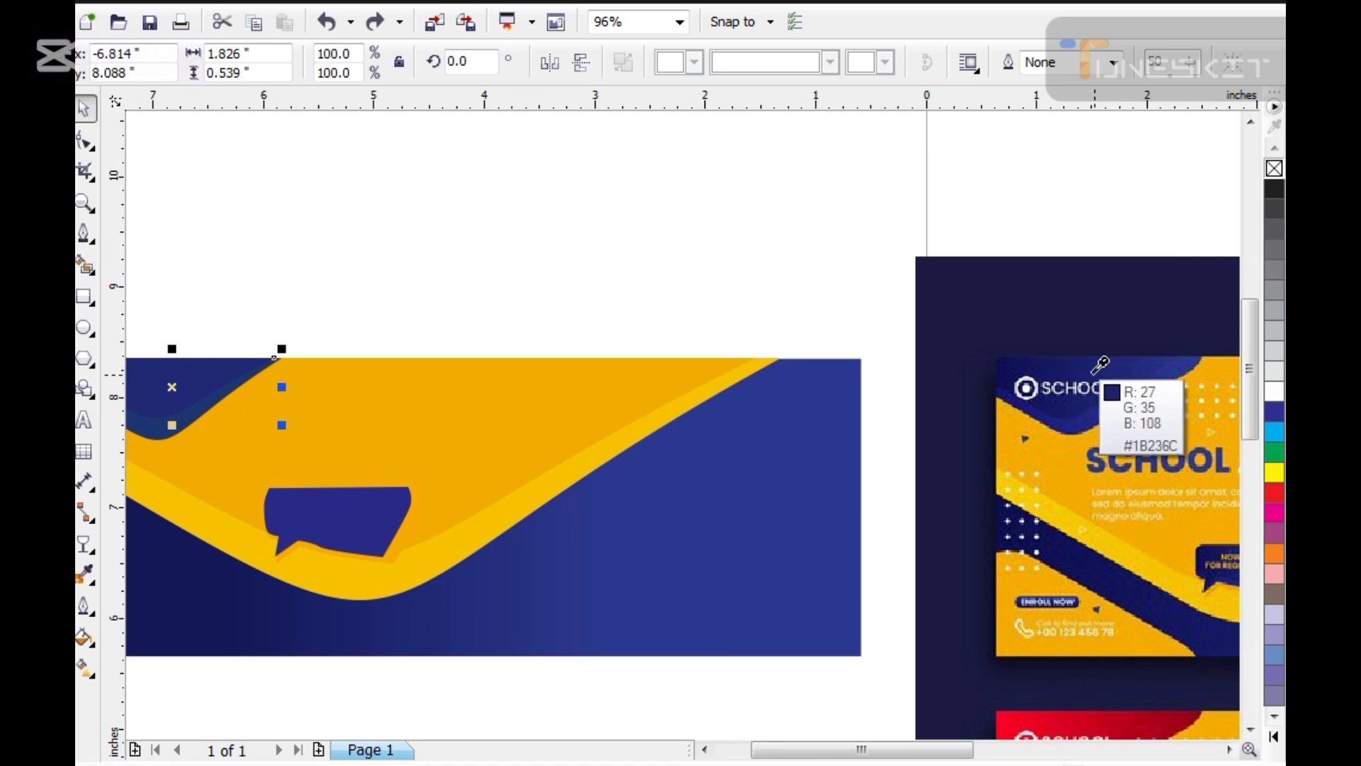
key("Escape")
Step: Recolour the larger shape behind the navy corner shape with the brighter blue sampled from the reference, and deselect it
left_click(157, 443)
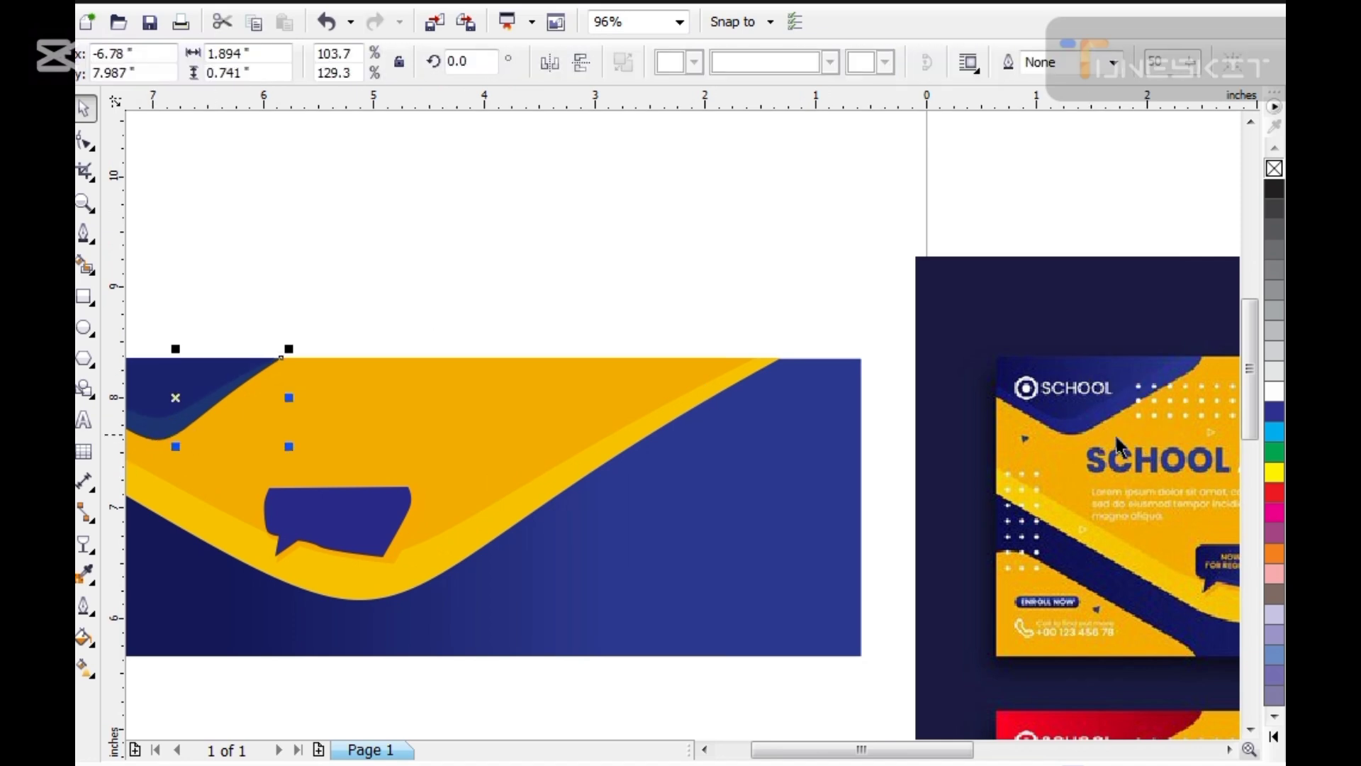
left_click(1067, 426)
scroll(416, 366, "down", 1)
scroll(397, 387, "down", 2)
scroll(435, 495, "up", 4)
scroll(417, 471, "down", 3)
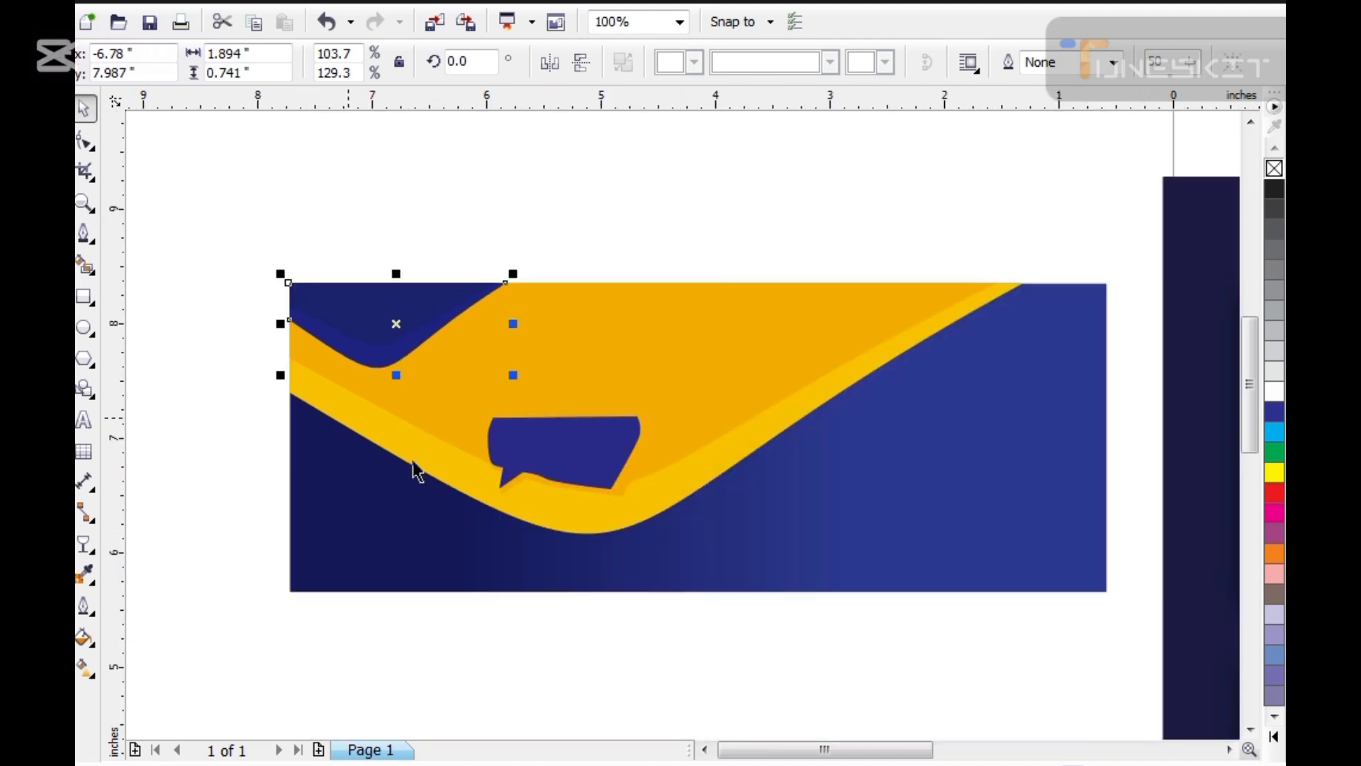
left_click(628, 636)
scroll(437, 431, "down", 1)
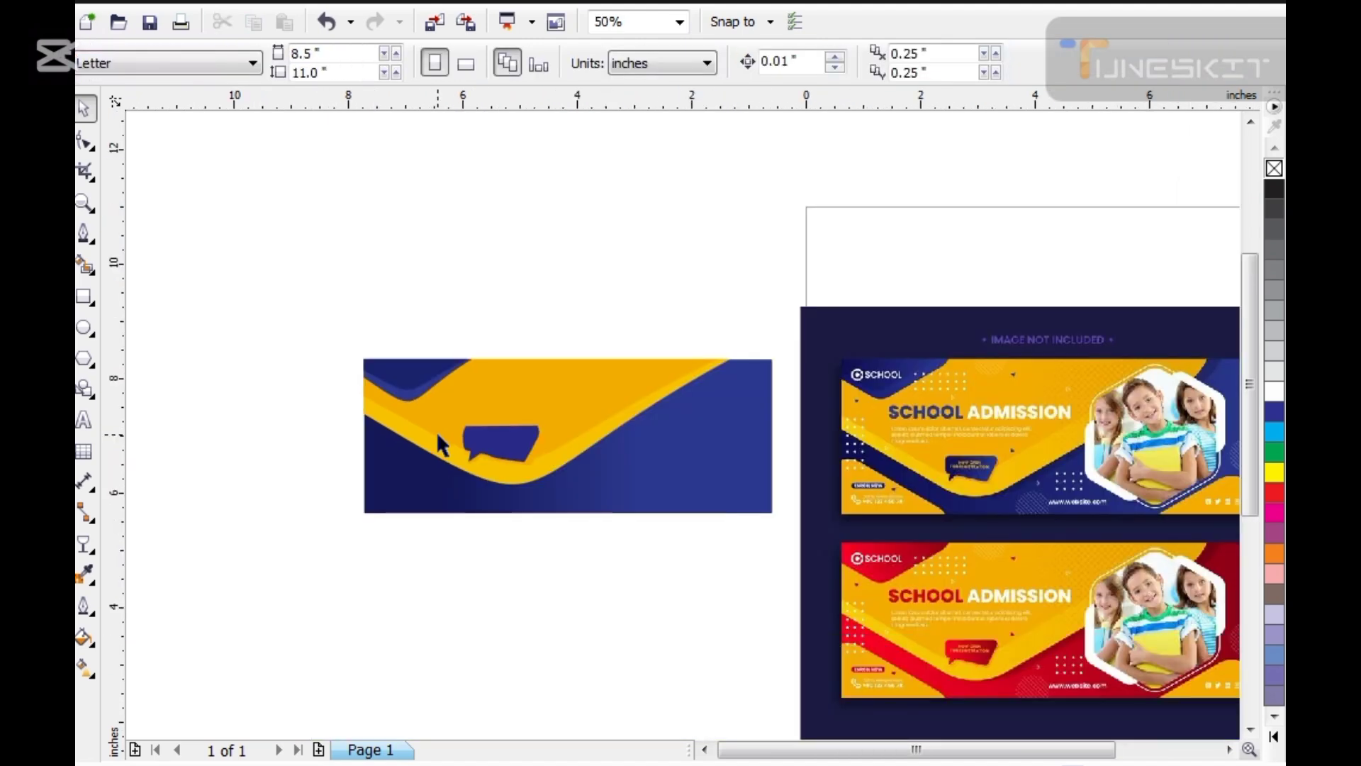
key("F4")
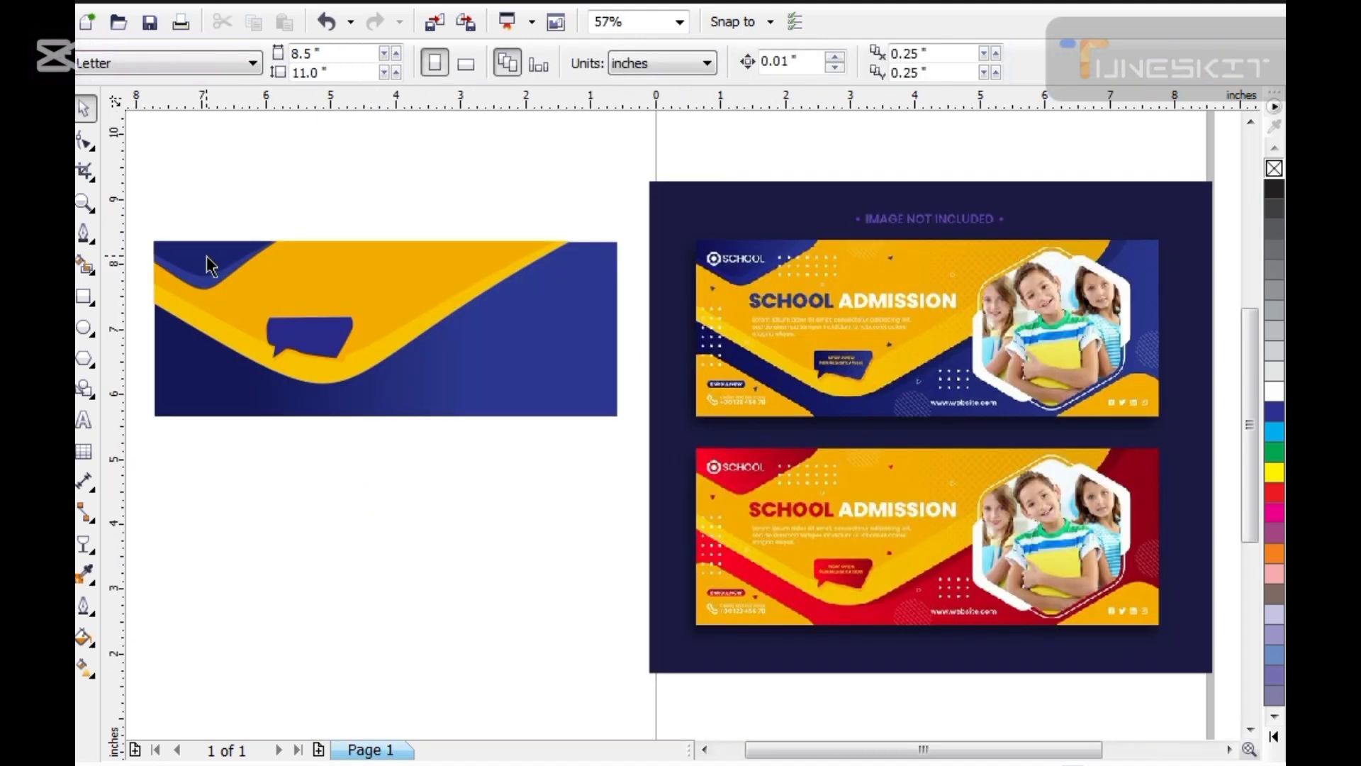
Step: Copy the navy corner shape onto the blue area at the banner's right and fill the copy with orange sampled from the reference
left_click_drag(211, 259, 522, 352)
key("F2")
left_click_drag(372, 187, 1085, 549)
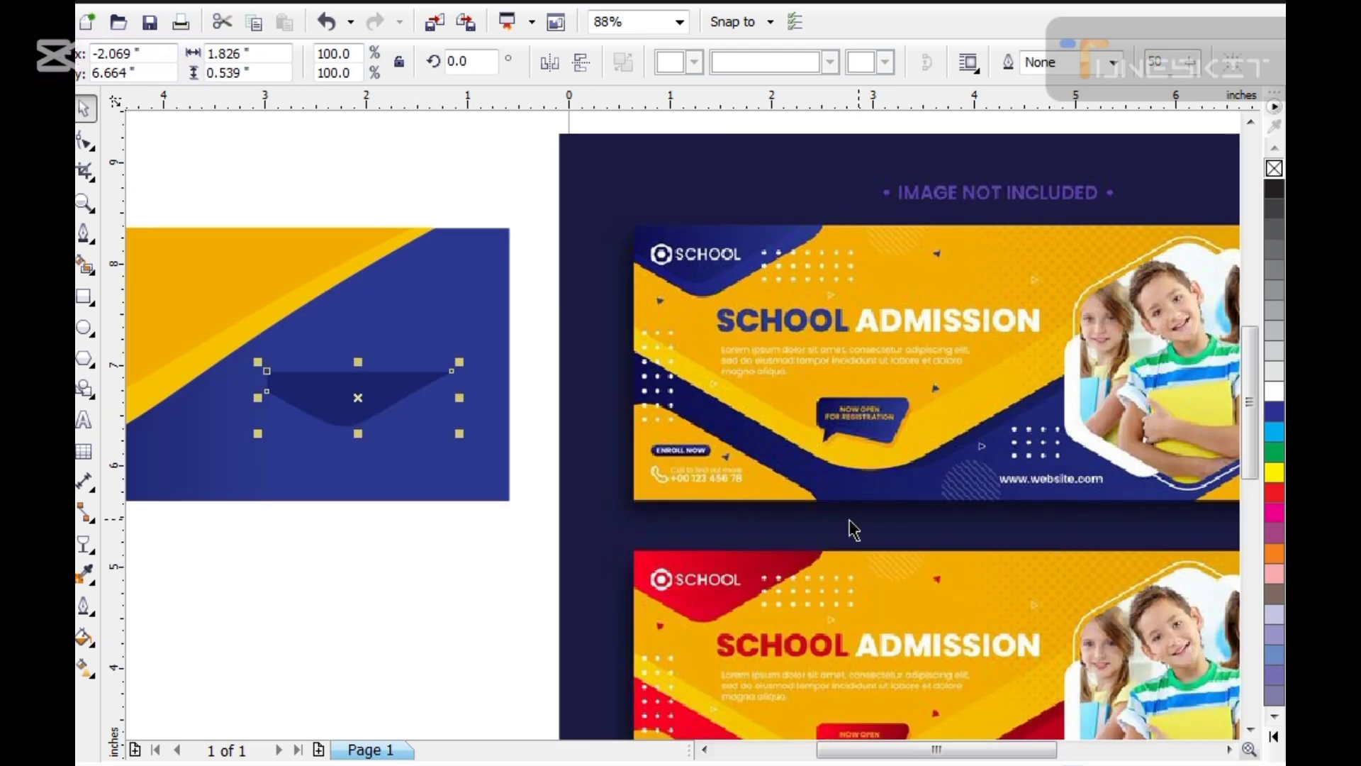
left_click(785, 486)
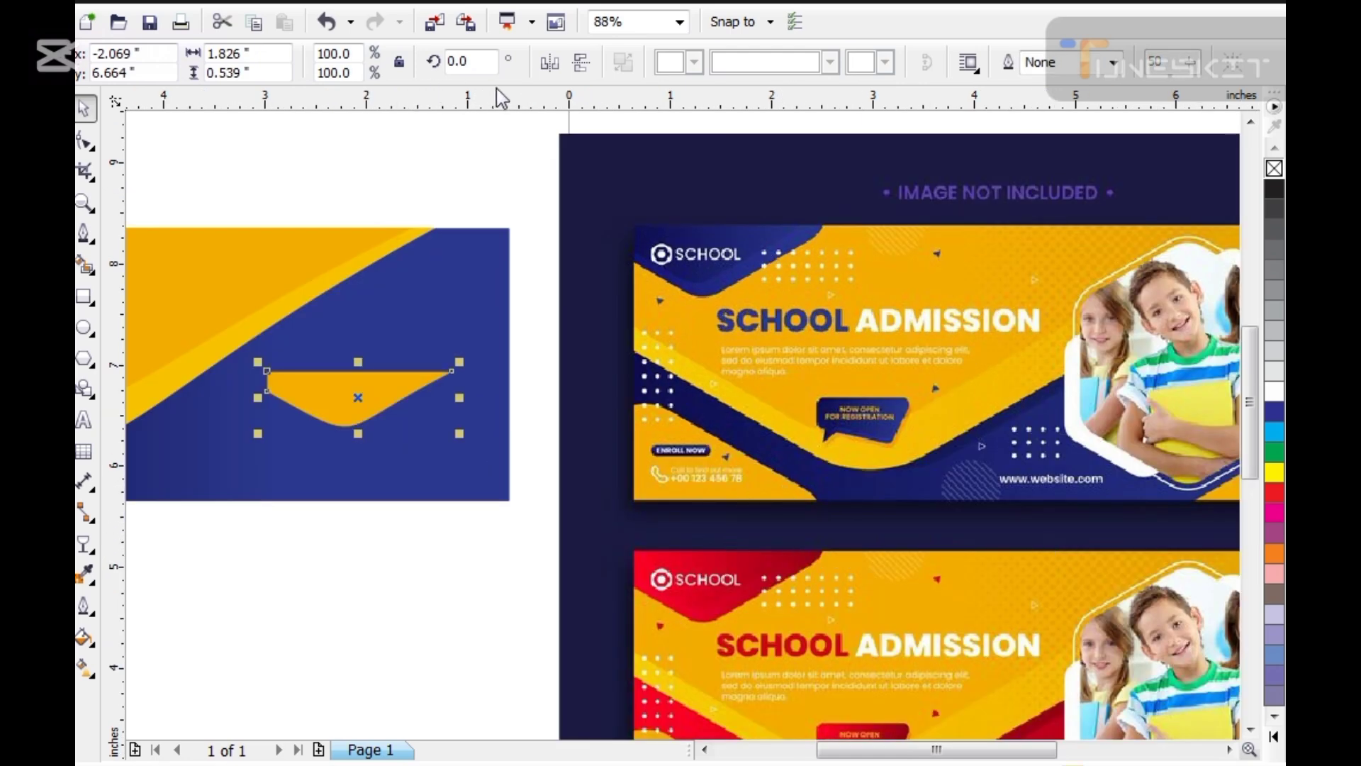
Step: Flip the orange copy vertically, align it to the banner's lower-right corner, and mirror it horizontally
left_click(580, 62)
left_click(413, 331, "shift")
key("b")
key("r")
left_click(465, 201)
left_click(421, 473)
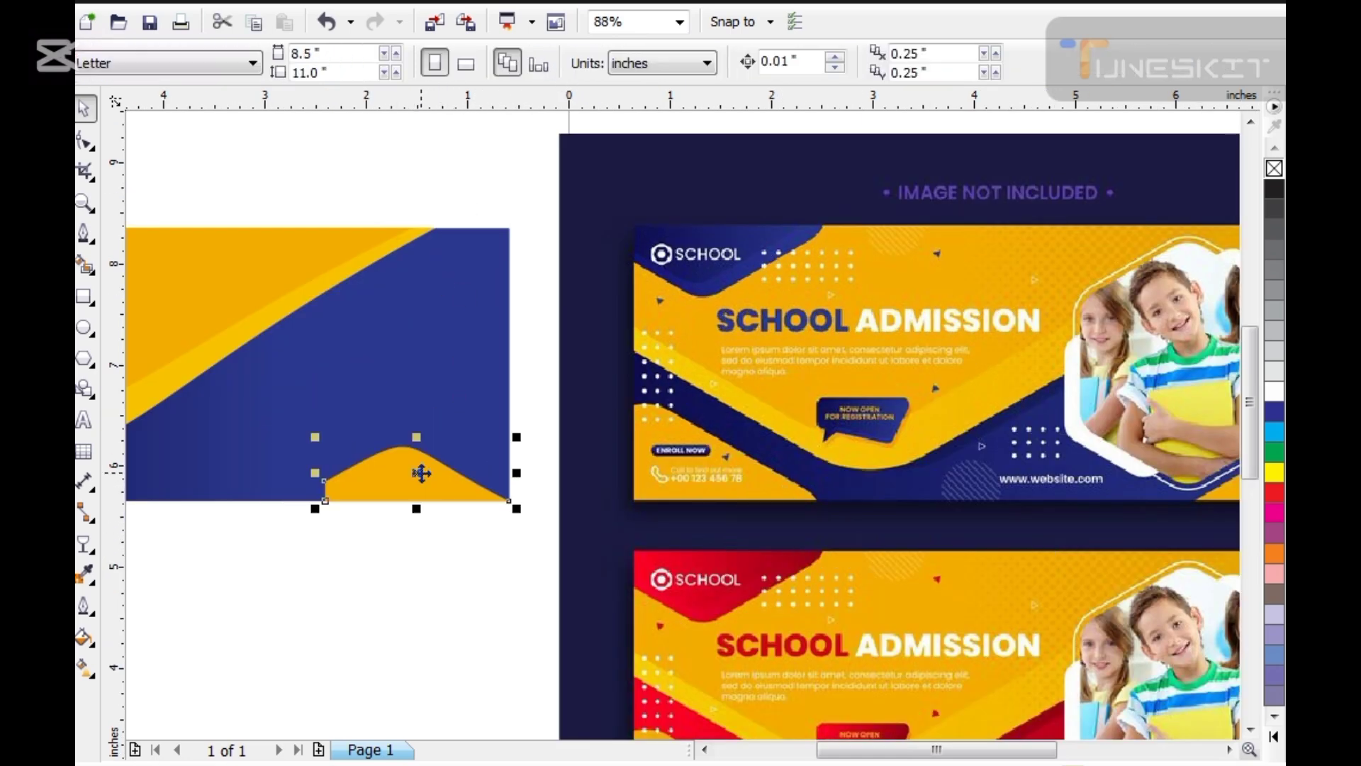
left_click(550, 63)
scroll(631, 355, "down", 2)
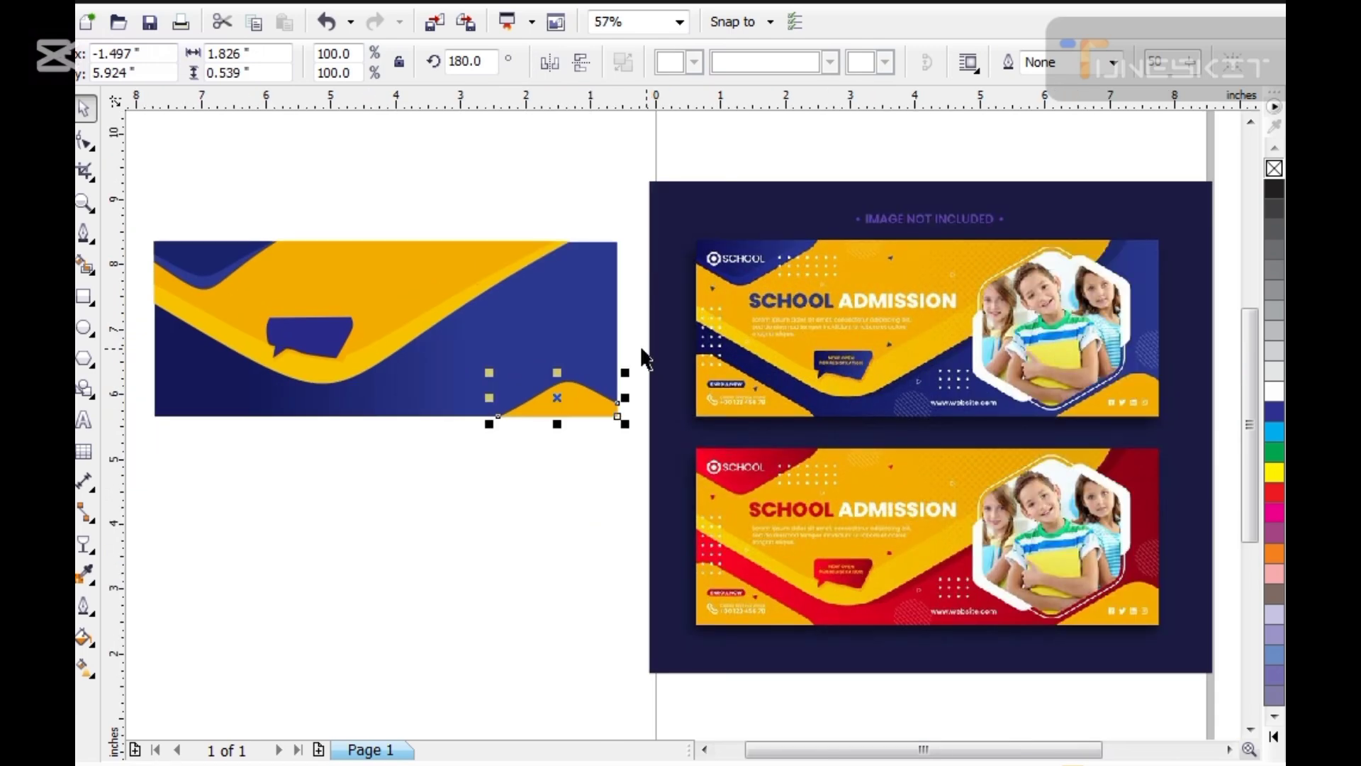
Step: Place a horizontally mirrored copy of the orange shape in the banner's lower-left corner
left_click_drag(625, 397, 500, 418)
right_click(500, 418)
left_click(523, 348, "shift")
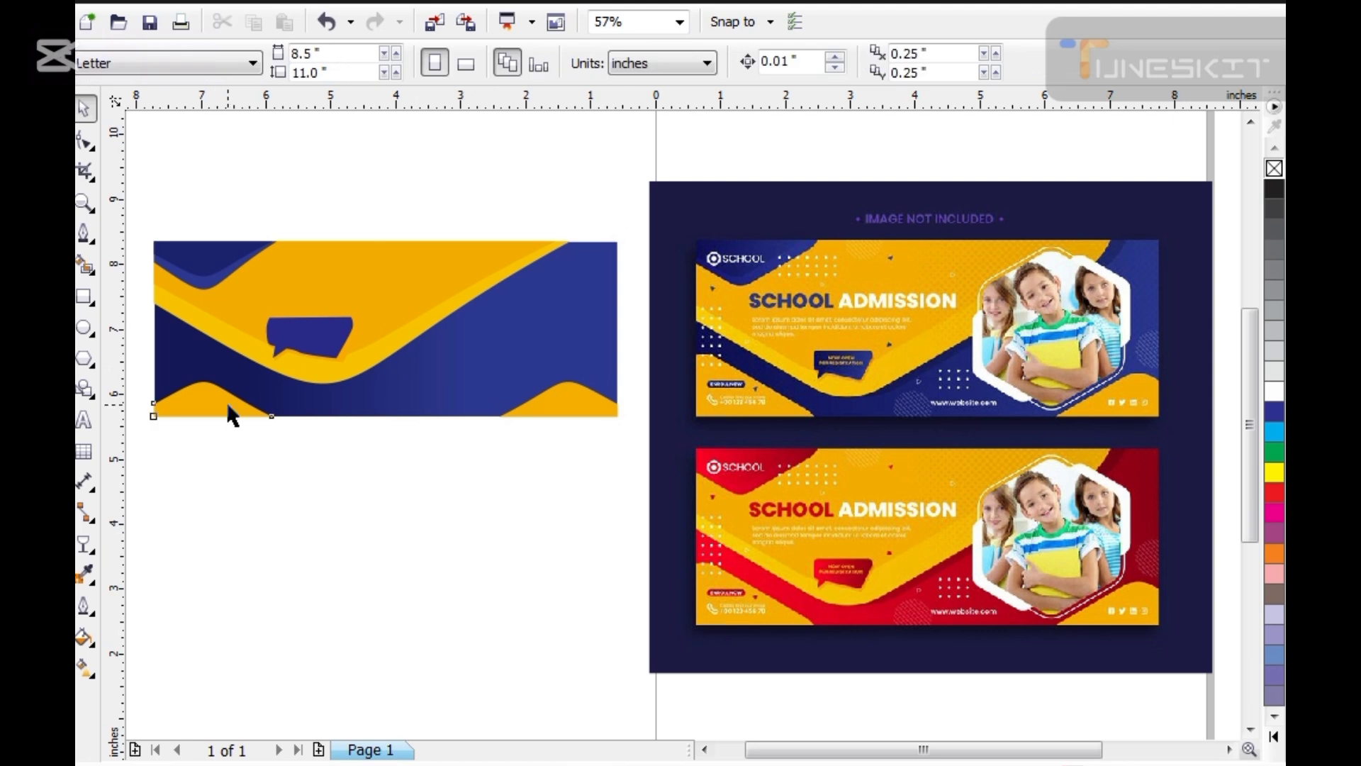
Step: Enlarge the lower-left orange shape to about 2.93 by 0.87 inches and shift it left past the banner's edge
left_click(227, 401)
left_click_drag(284, 370, 330, 352)
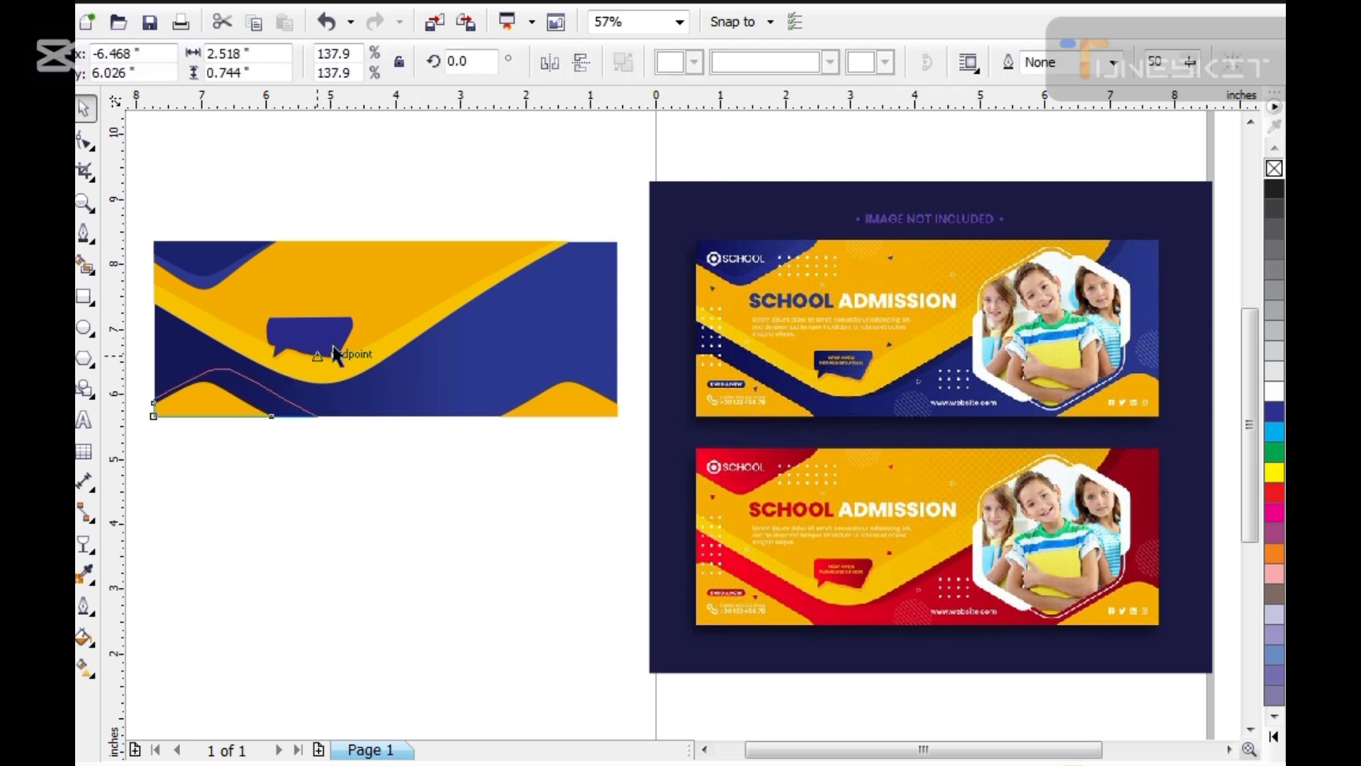
scroll(332, 362, "down", 2)
scroll(206, 340, "up", 5)
left_click_drag(575, 591, 468, 592)
left_click_drag(677, 518, 737, 496)
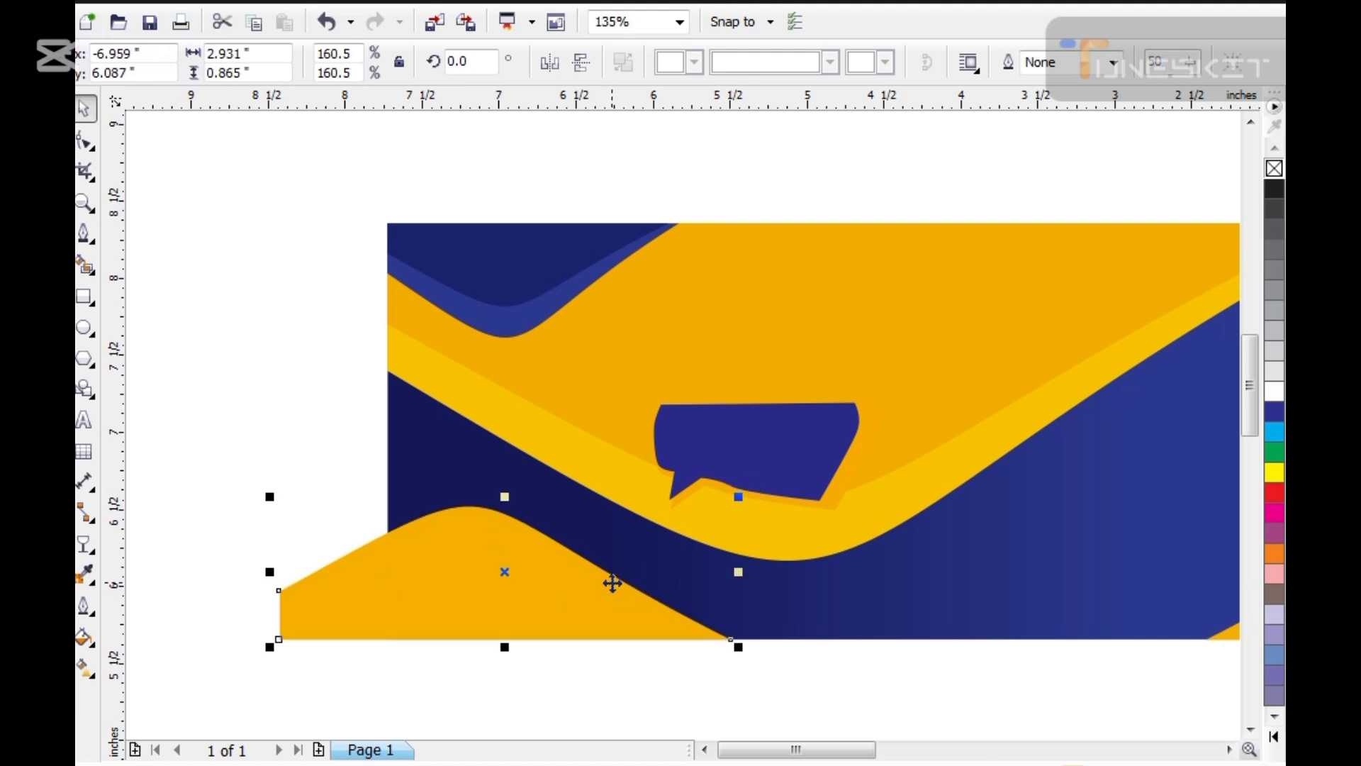
left_click_drag(610, 577, 594, 581)
left_click(339, 416)
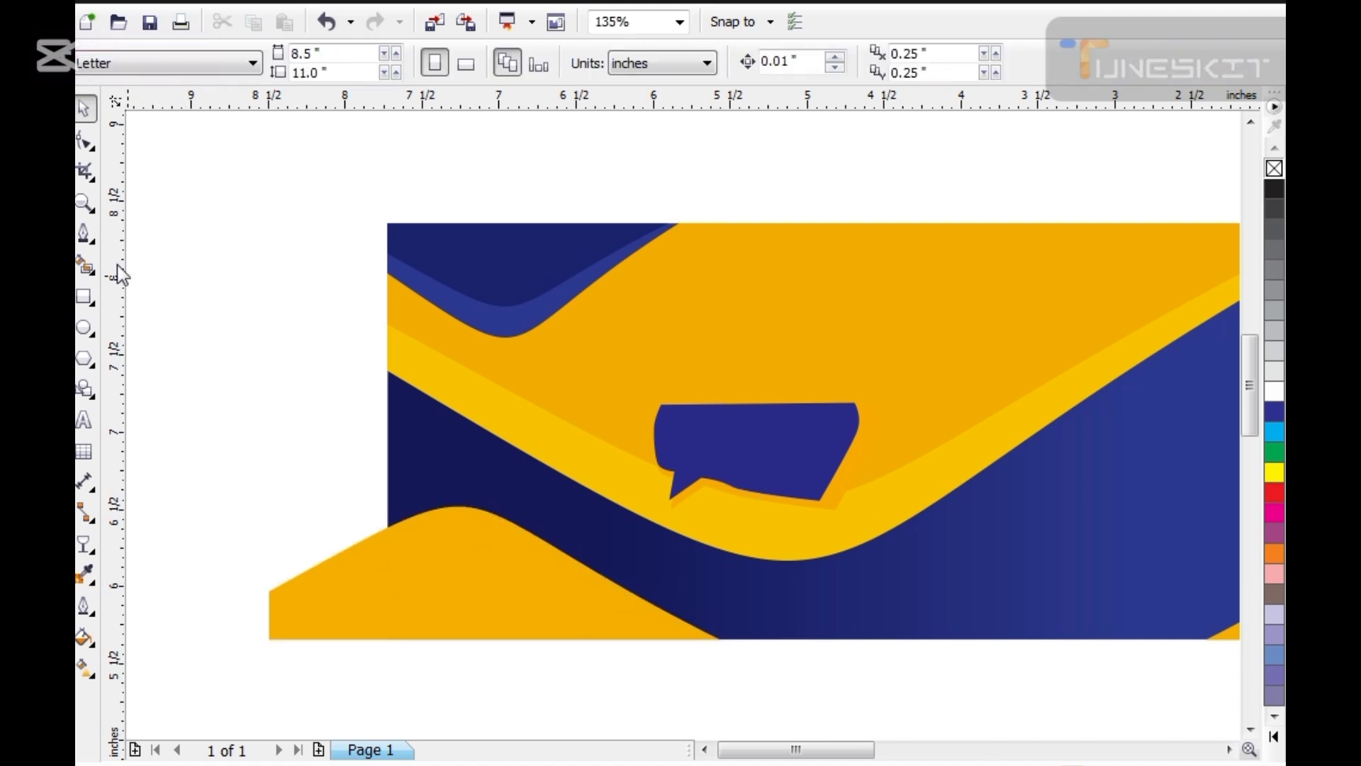
Step: Draw a vertical freehand line about 2.33 inches long along the banner's left edge, crossing the orange shape
left_click(98, 243)
left_click(146, 235)
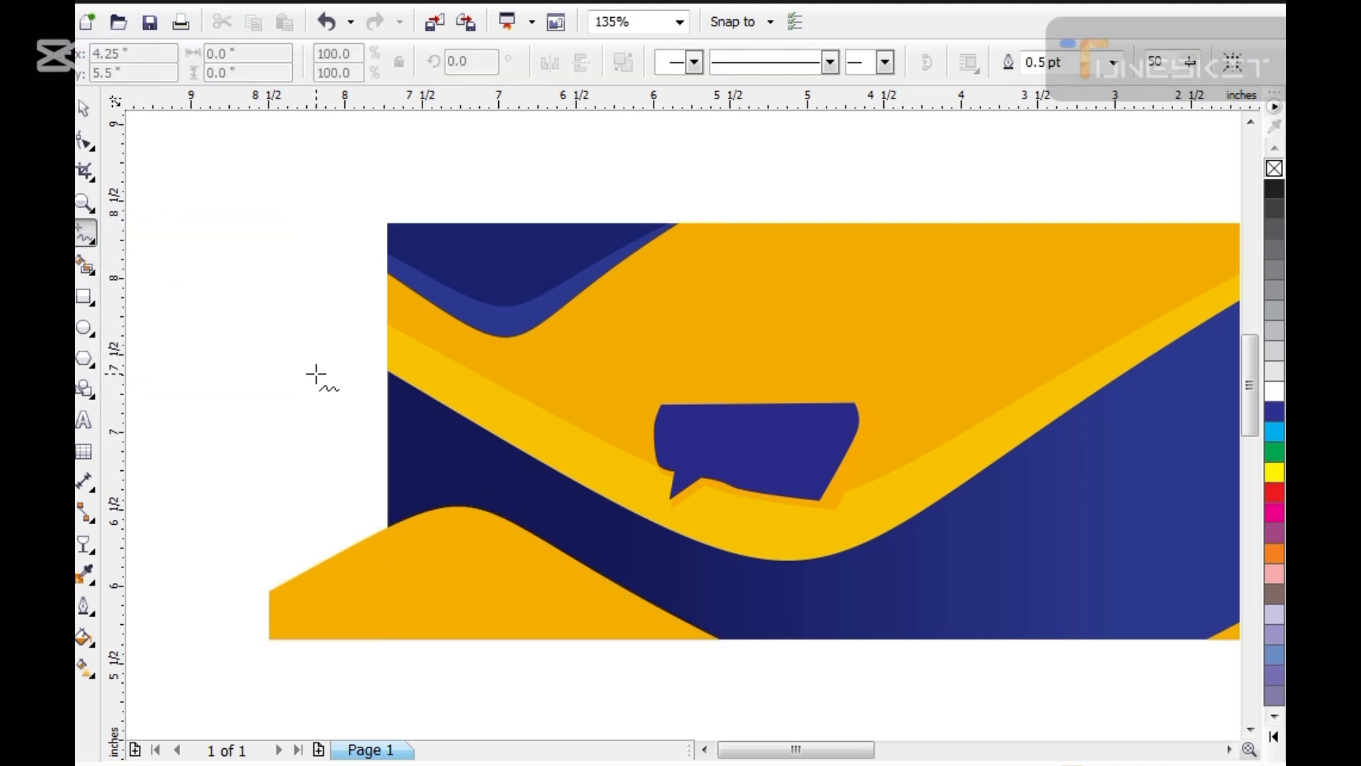
left_click(387, 337)
left_click(387, 696)
key("space")
Step: Try to trim the overhanging part of the orange shape with Virtual Segment Delete, and undo the attempts
left_click(364, 601)
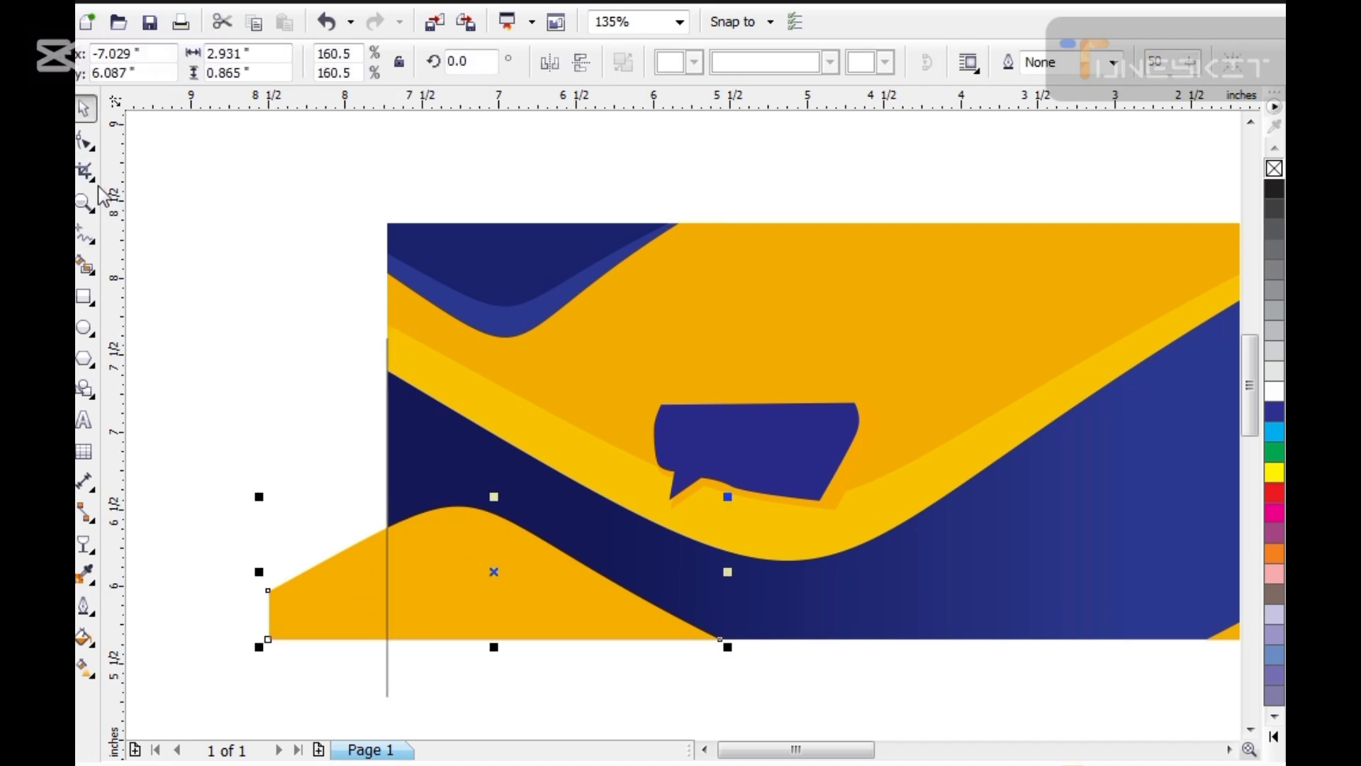
left_click(92, 175)
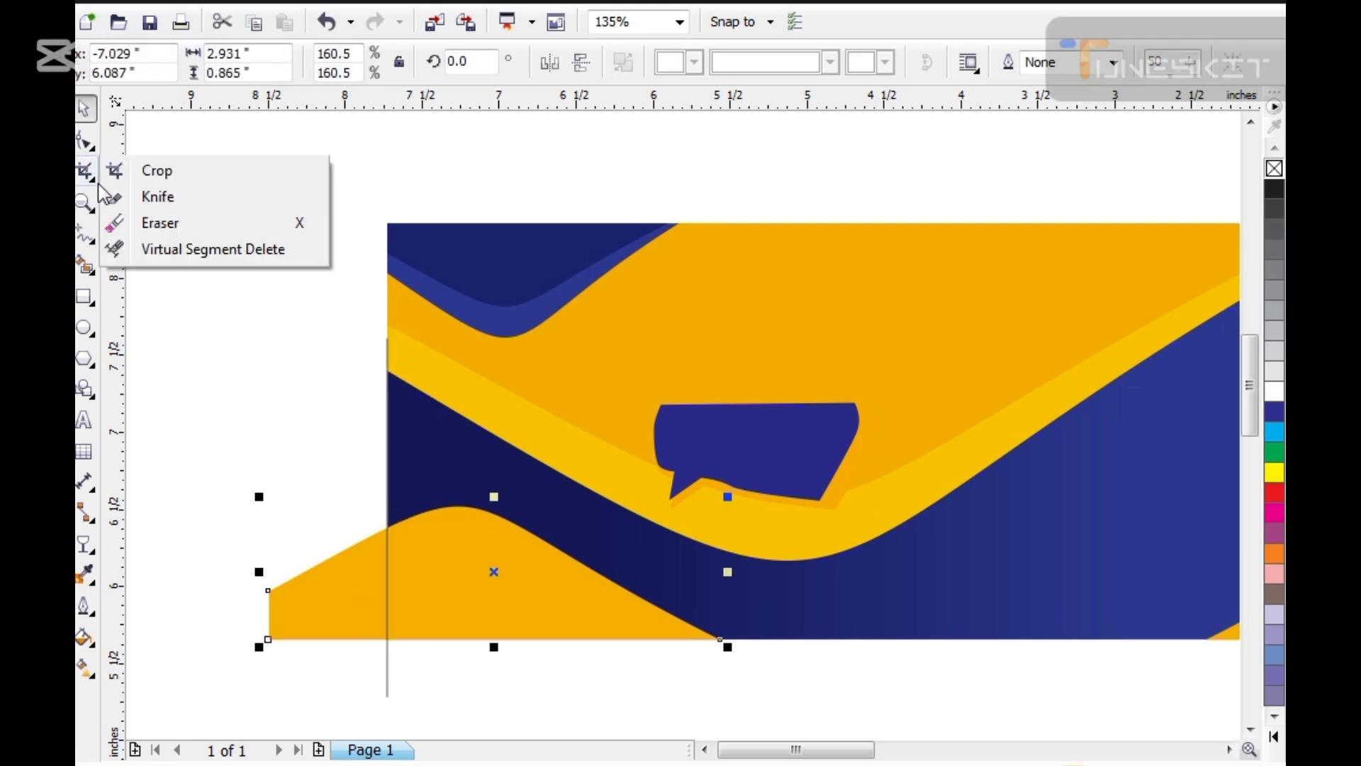
left_click(177, 249)
left_click_drag(241, 539, 304, 647)
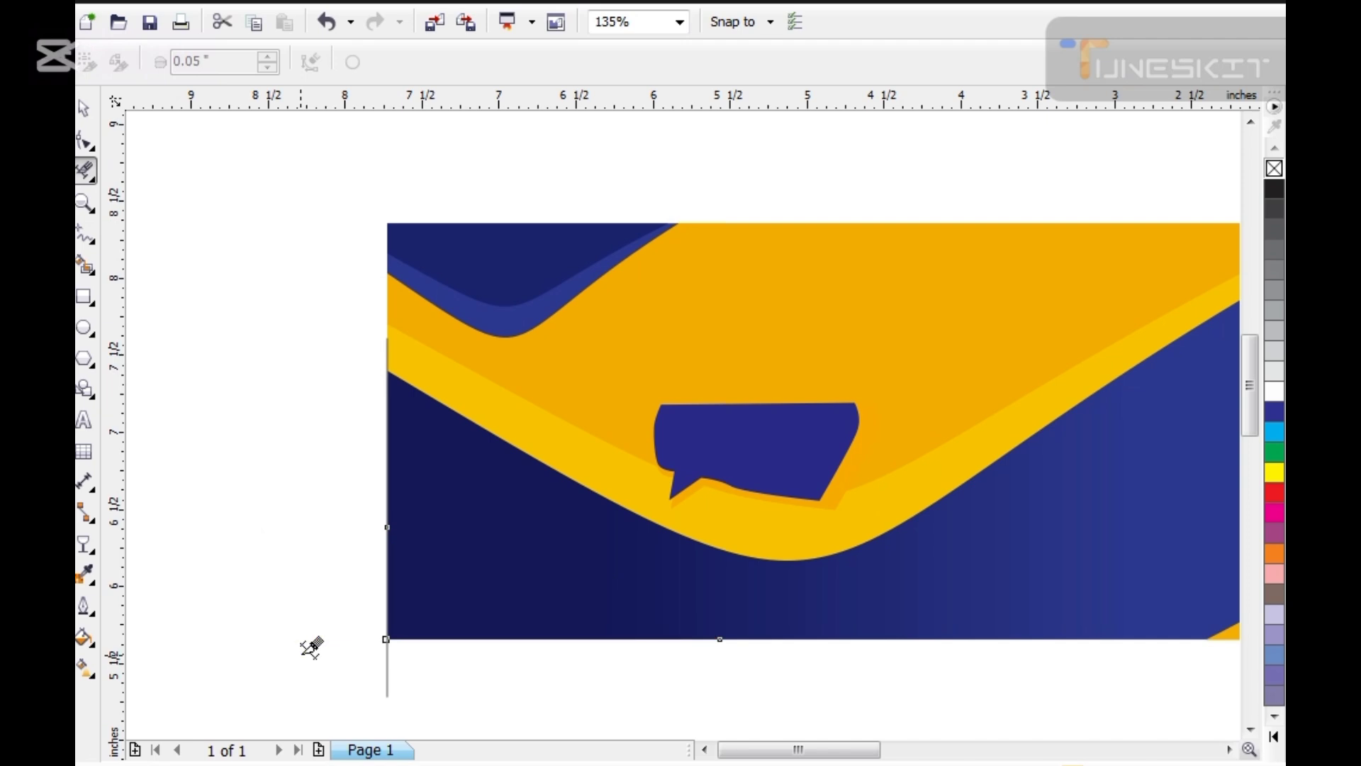
key("ctrl+z")
left_click(277, 590)
key("ctrl+z")
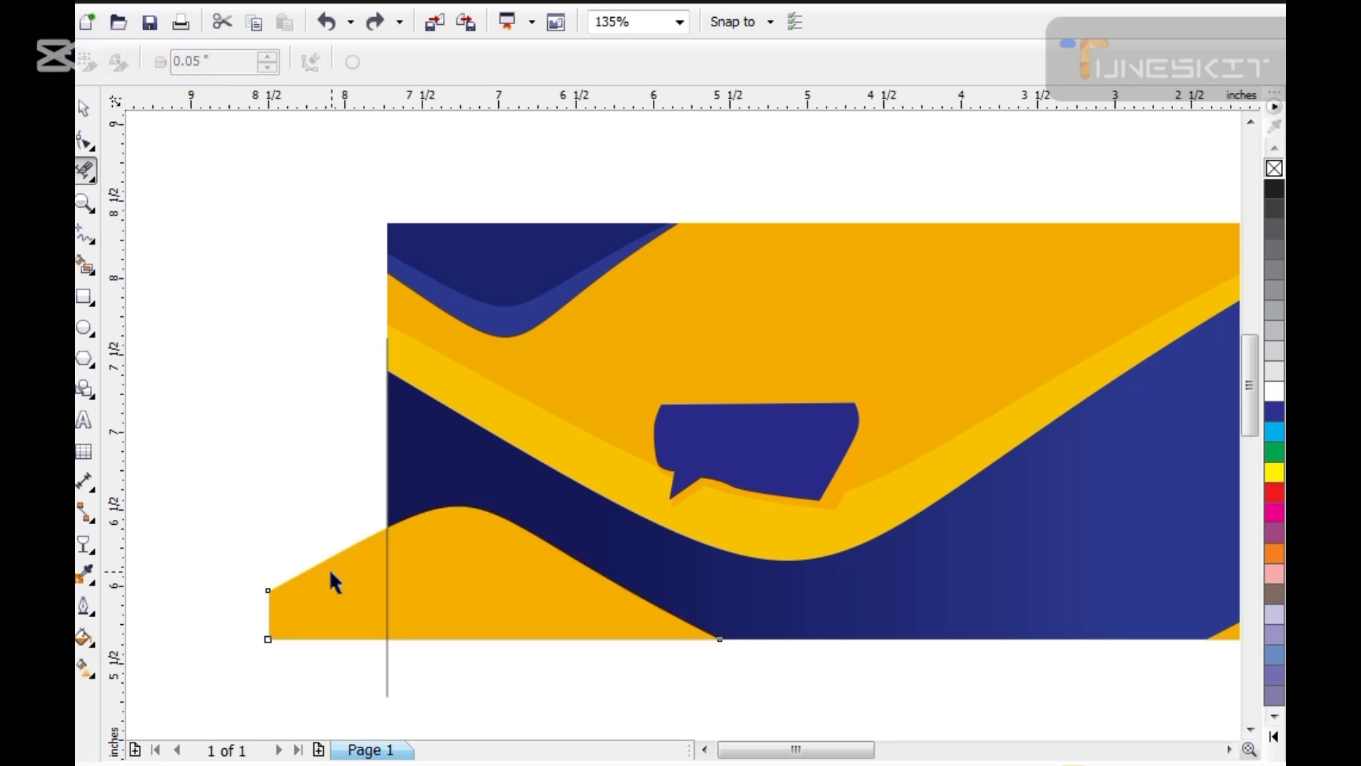
key("space")
left_click_drag(337, 587, 340, 531)
key("ctrl+z")
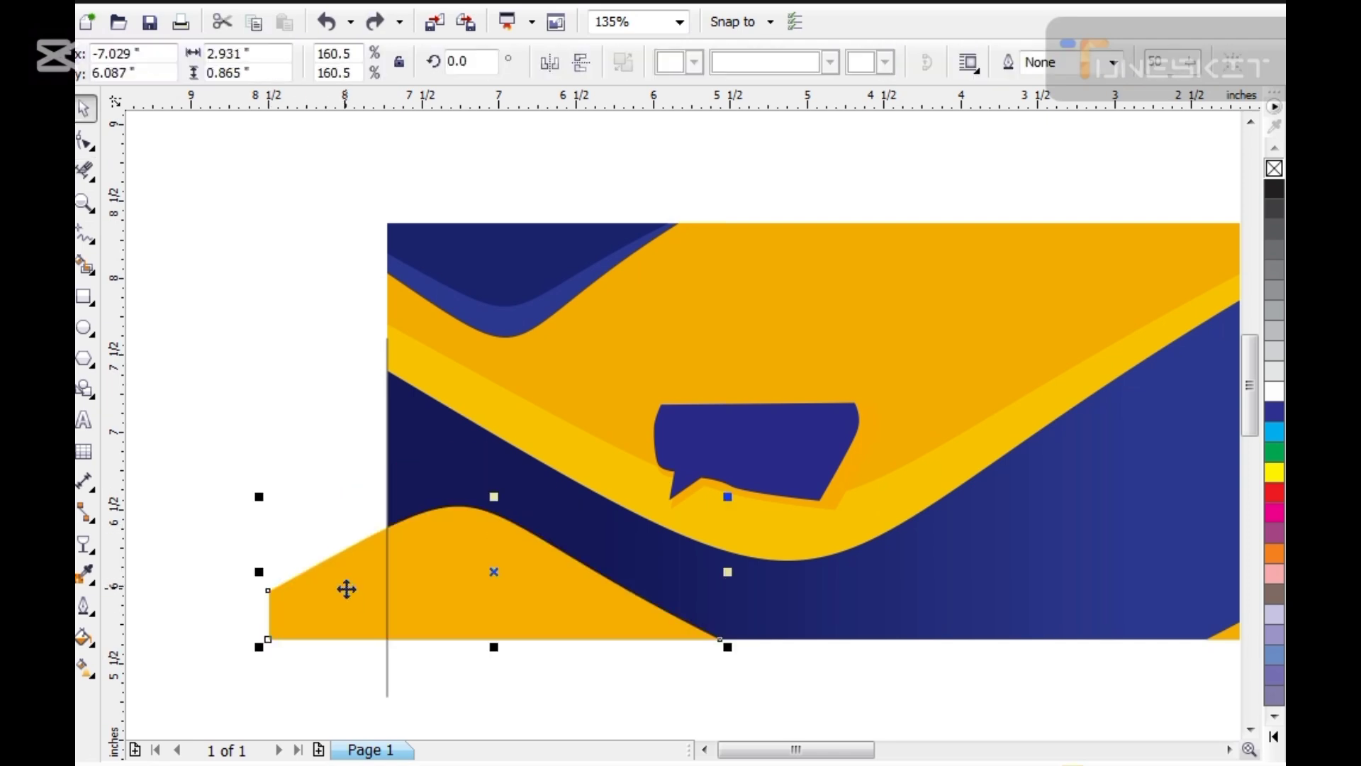
Step: Create a new shape with Smart Fill from the part of the orange shape that lies inside the banner
left_click(290, 438)
left_click(88, 264)
left_click(489, 574)
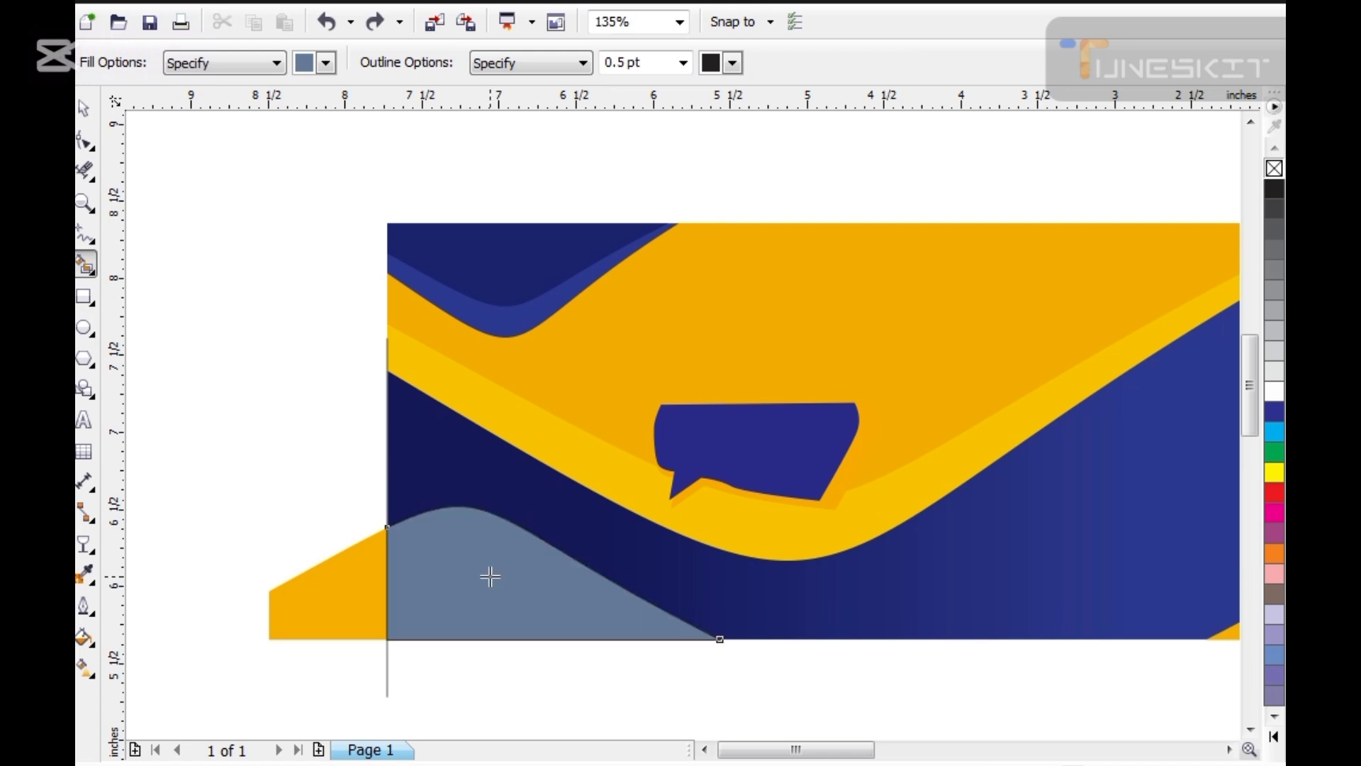
key("space")
key("Escape")
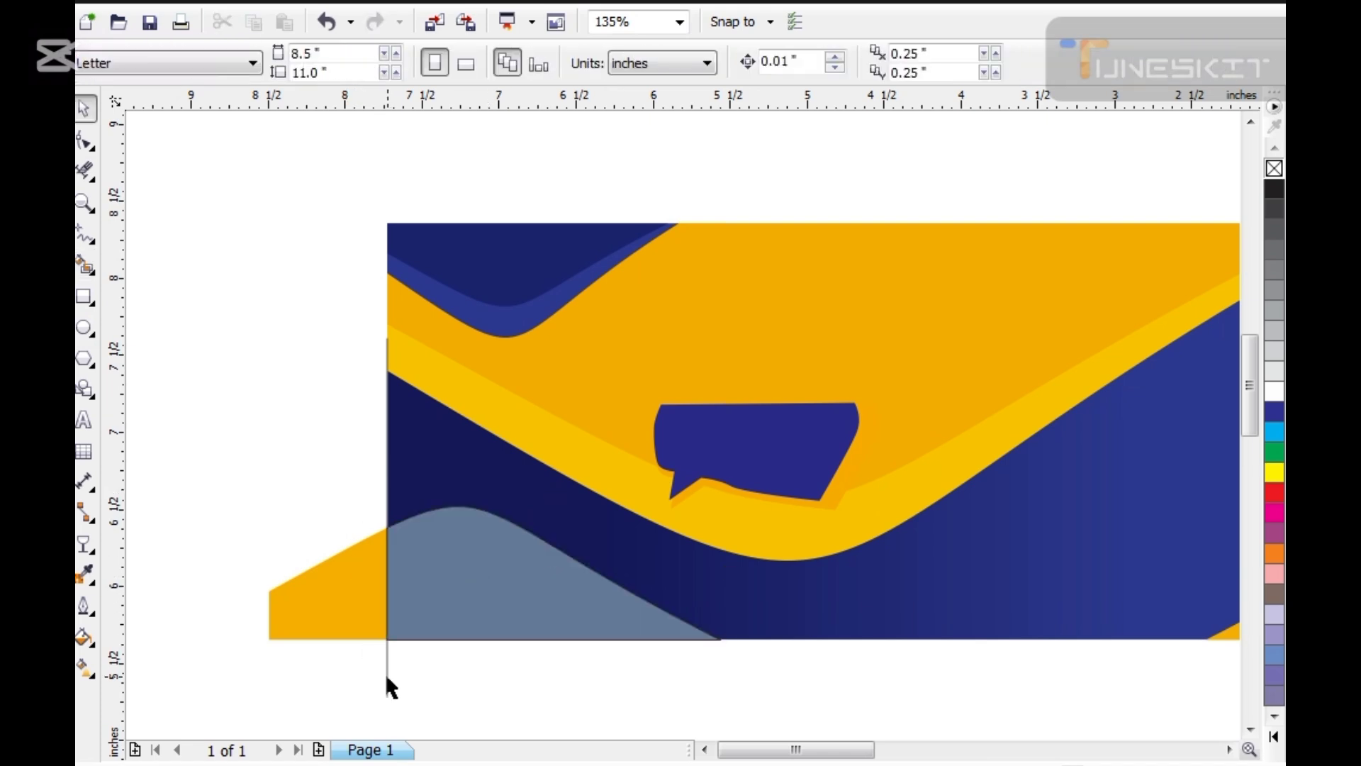
Step: Delete the original orange shape overhanging the banner's left edge and the vertical cutting line
left_click(338, 607)
key("Delete")
left_click(390, 674)
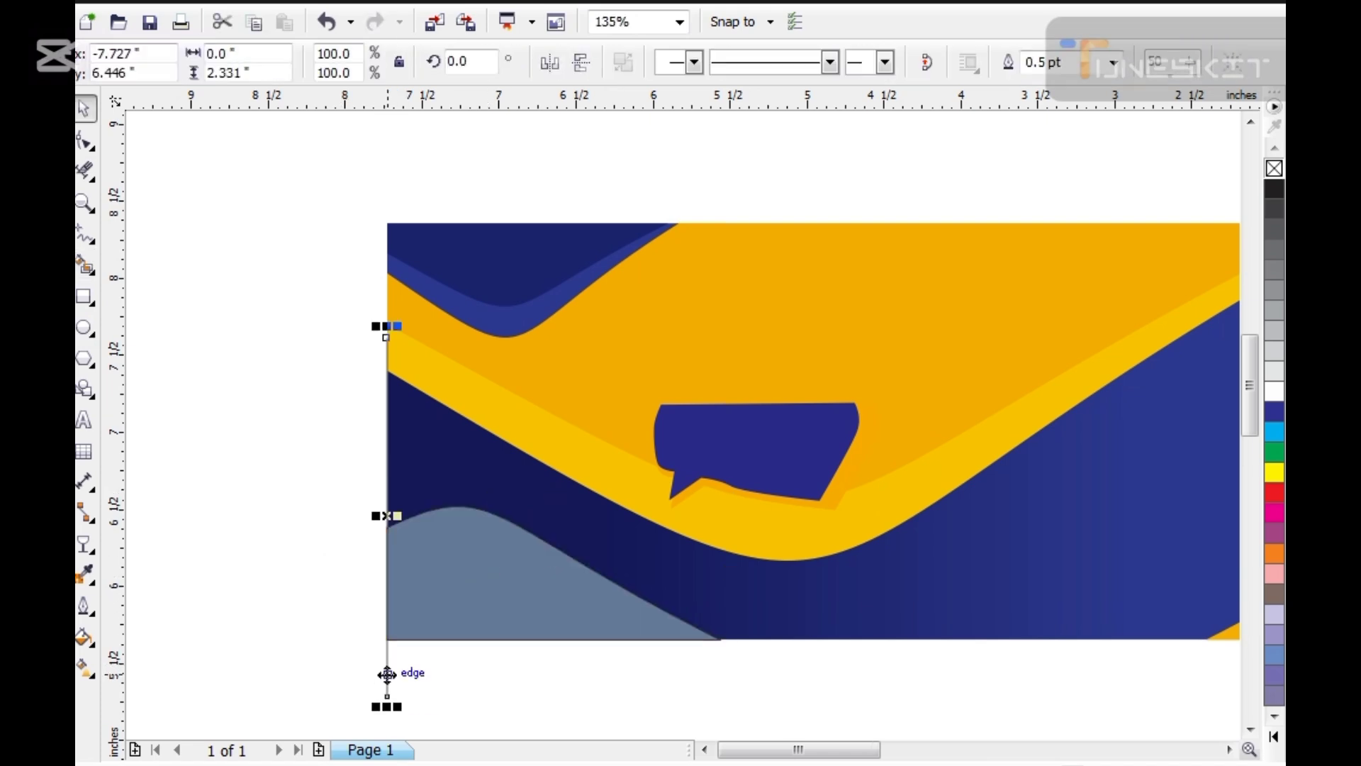
key("Delete")
Step: Fill the new lower-left shape with the orange #F5AF02 sampled from the banner's lower-right orange shape
left_click(431, 604)
scroll(436, 471, "down", 2)
key("ctrl+shift+e")
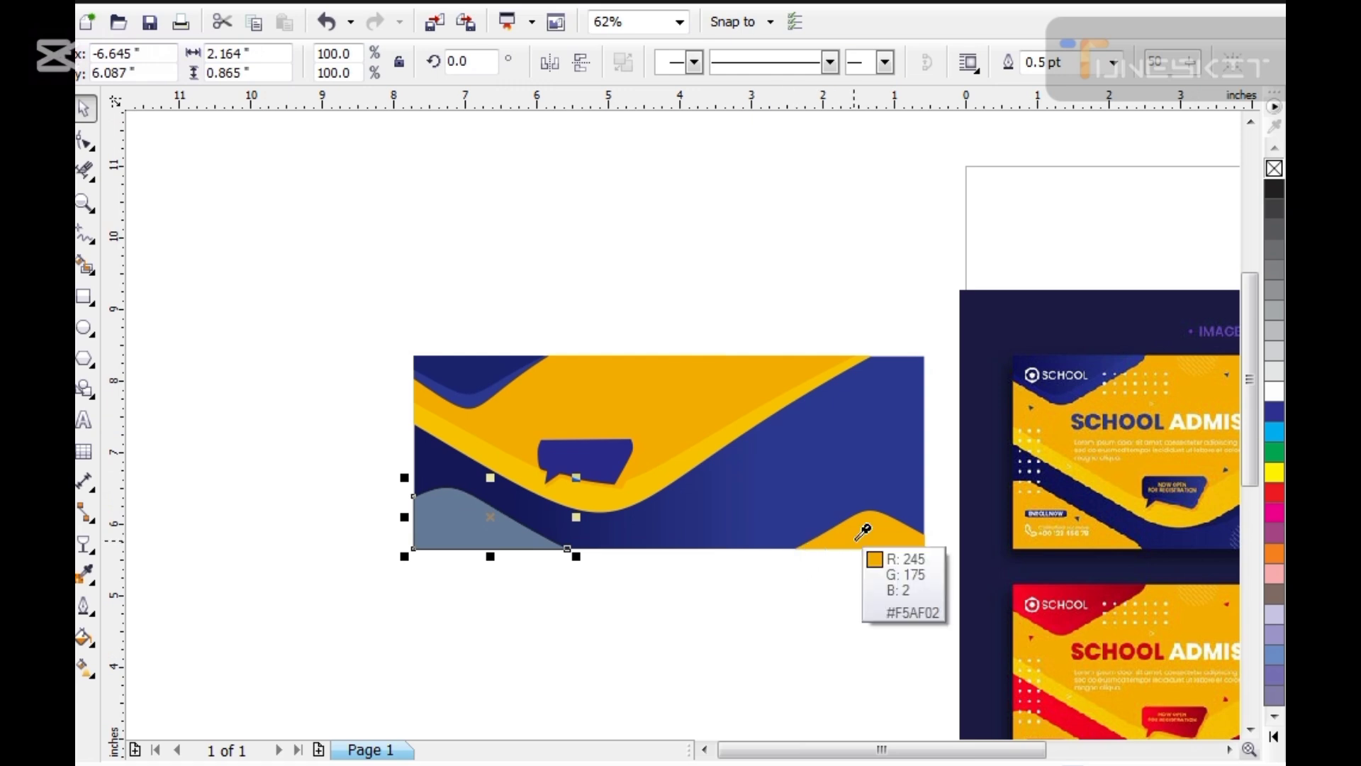
left_click(866, 533)
left_click(606, 614)
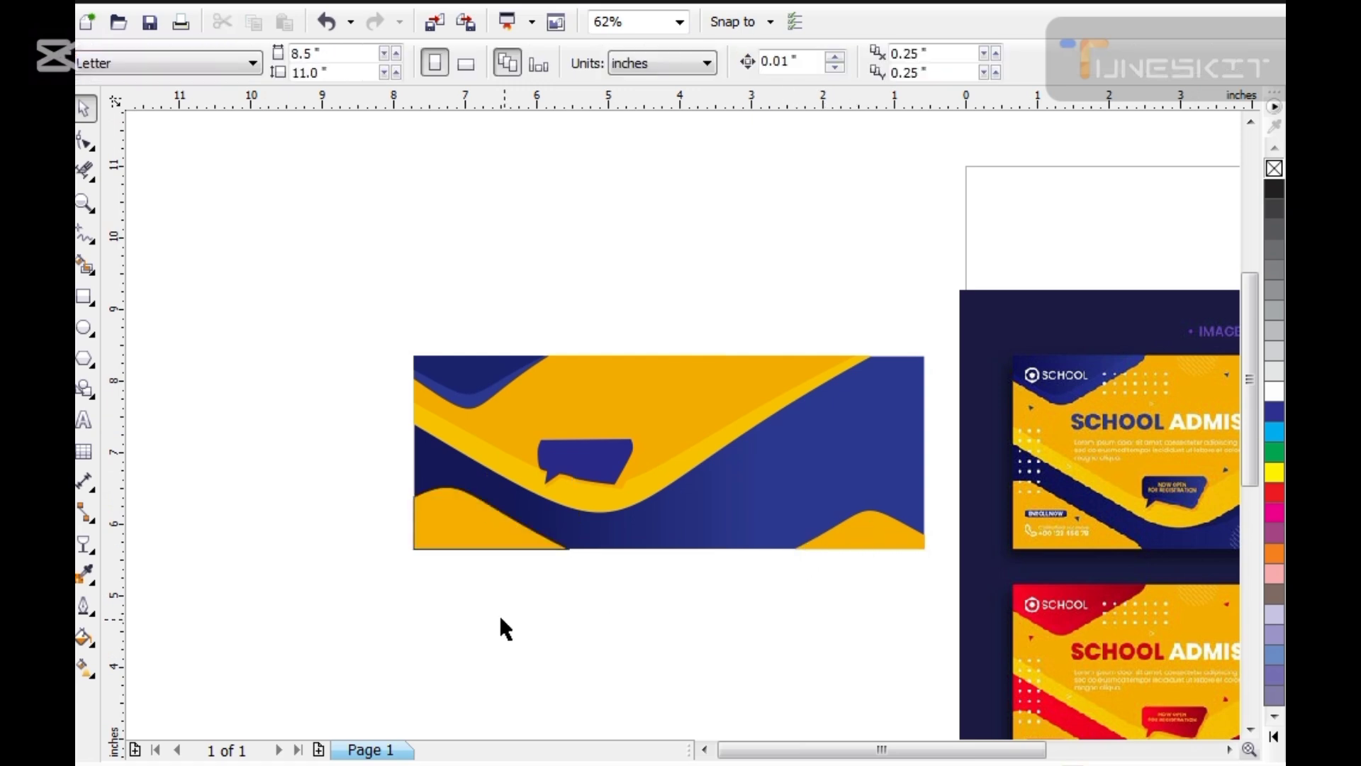
Step: Draw a polygon about 0.96 by 0.84 inches beside the hexagonal photo frame of the blue reference banner
scroll(500, 619, "down", 1)
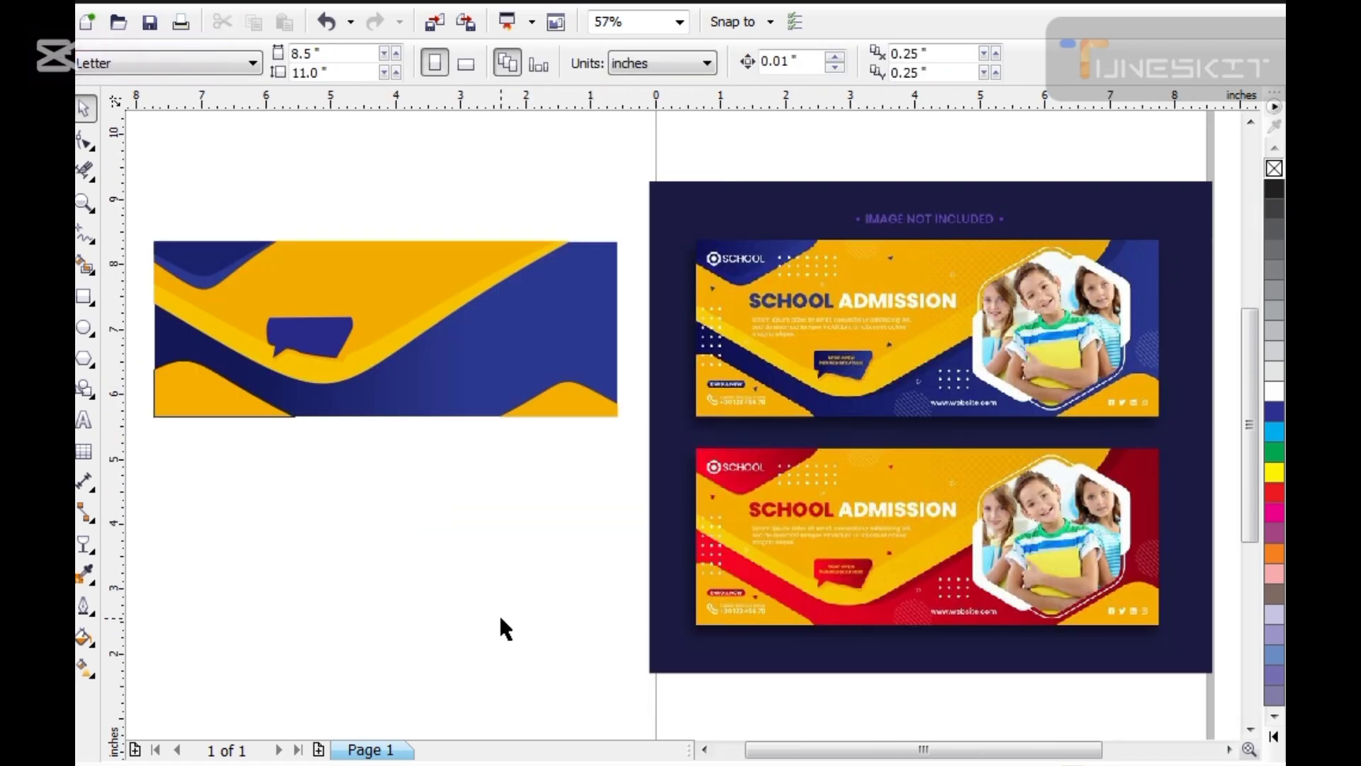
key("F2")
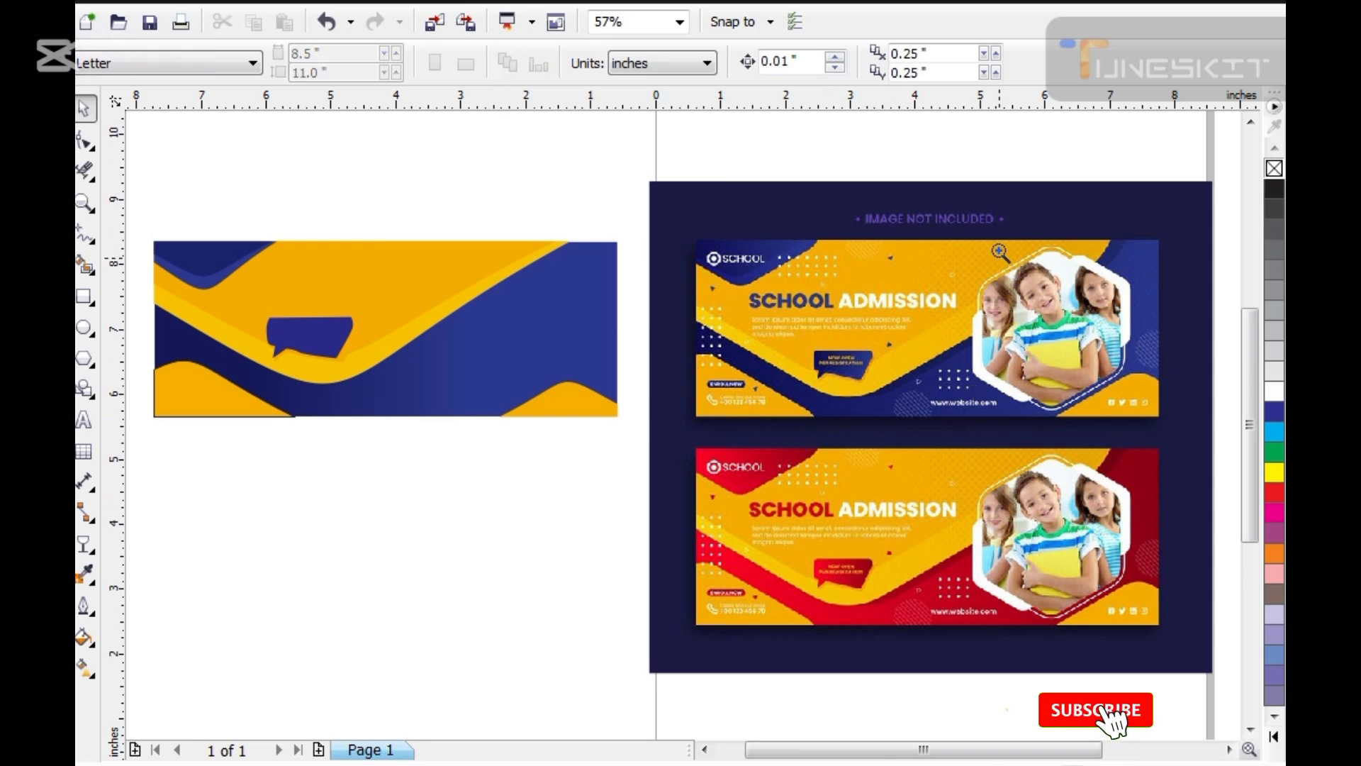
left_click_drag(999, 248, 1155, 398)
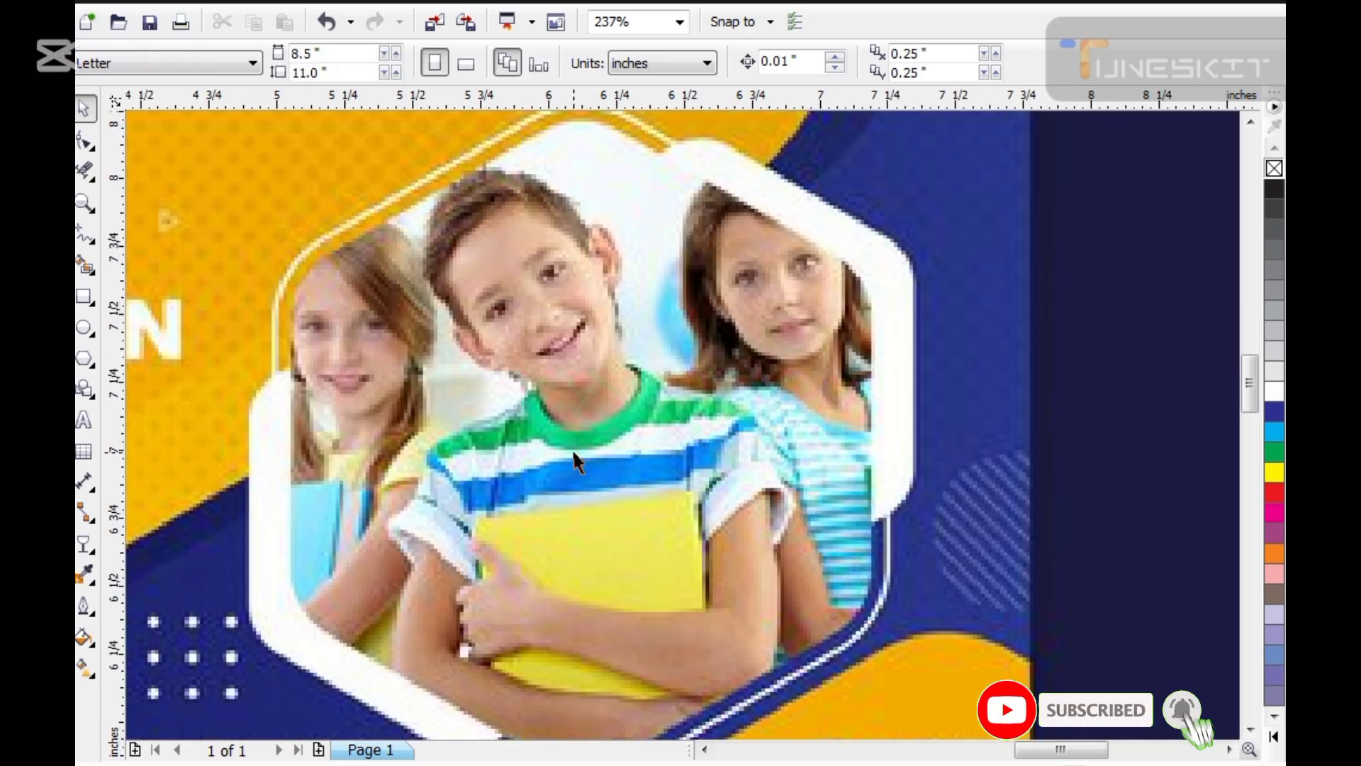
scroll(573, 455, "down", 2)
key("F2")
left_click_drag(374, 244, 780, 628)
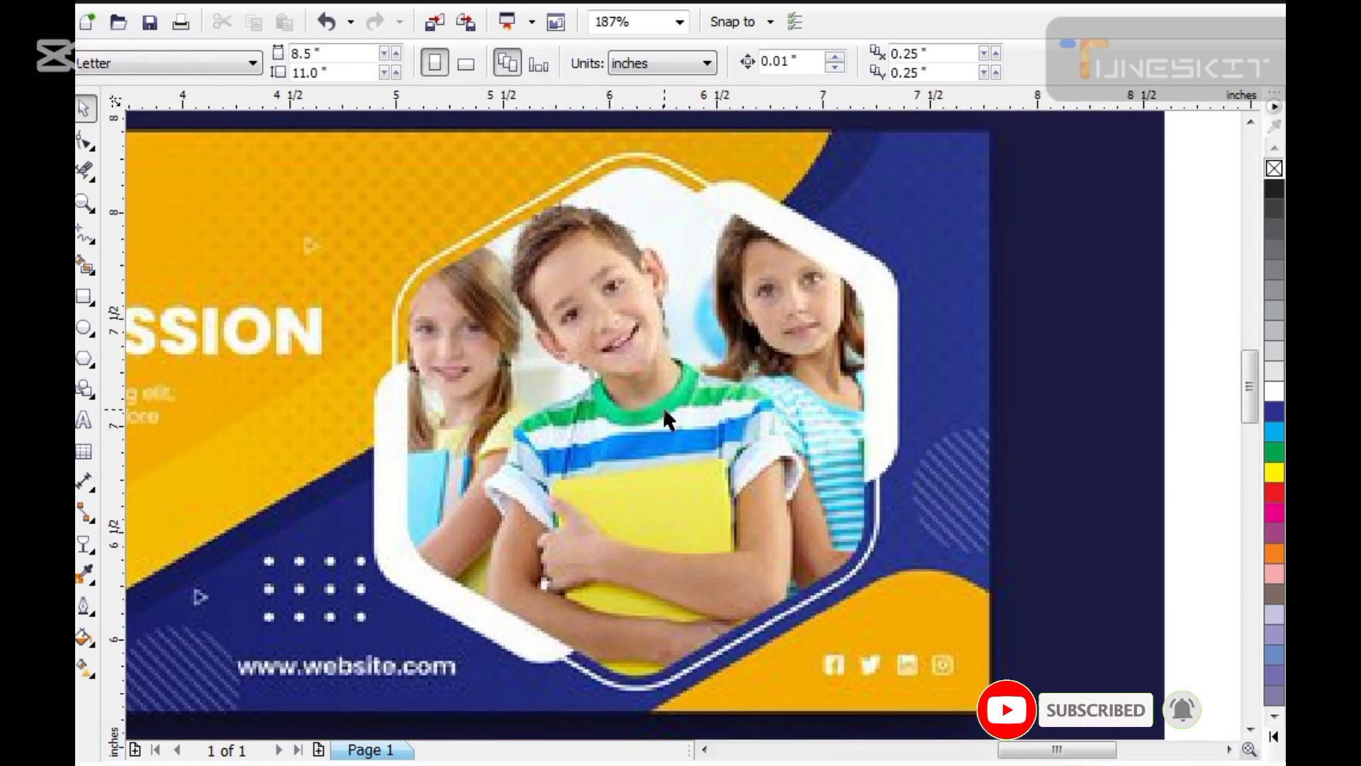
left_click(92, 398)
left_click(93, 367)
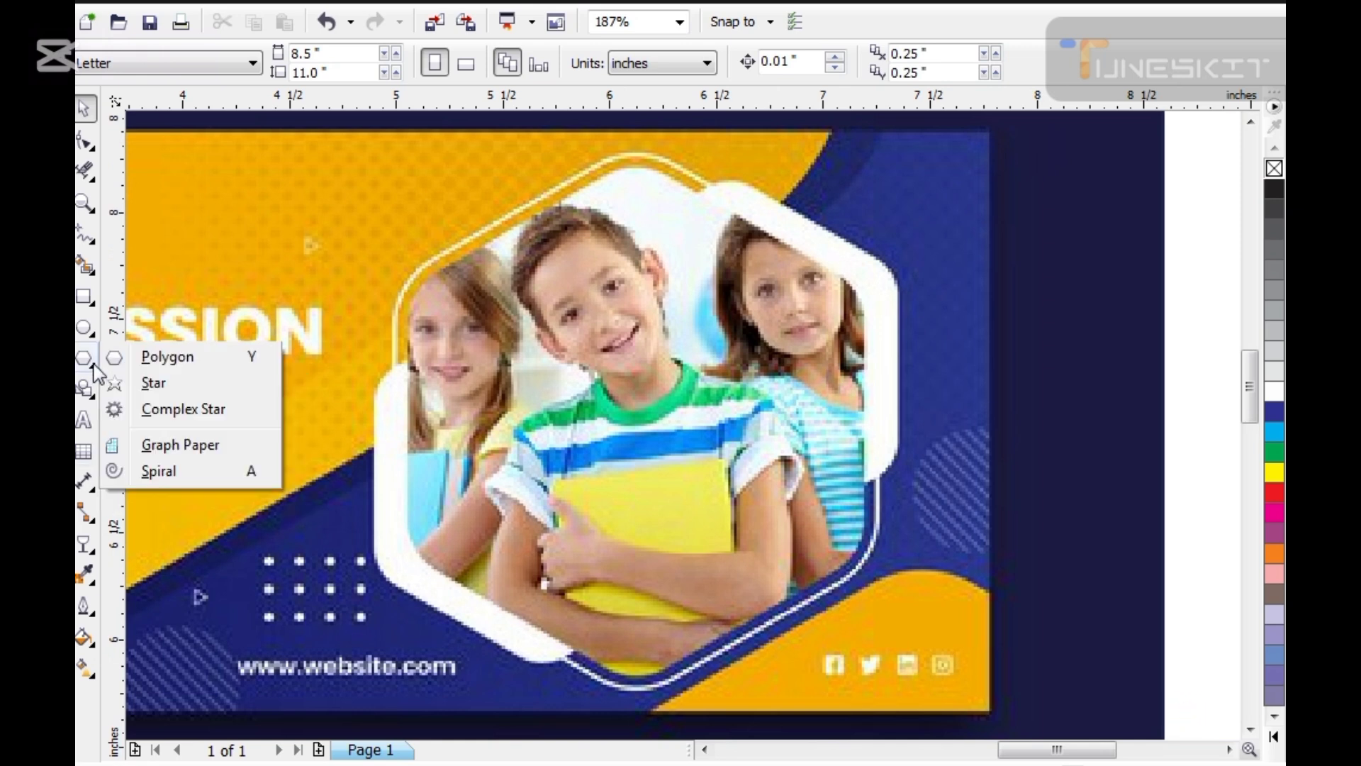
left_click(95, 337)
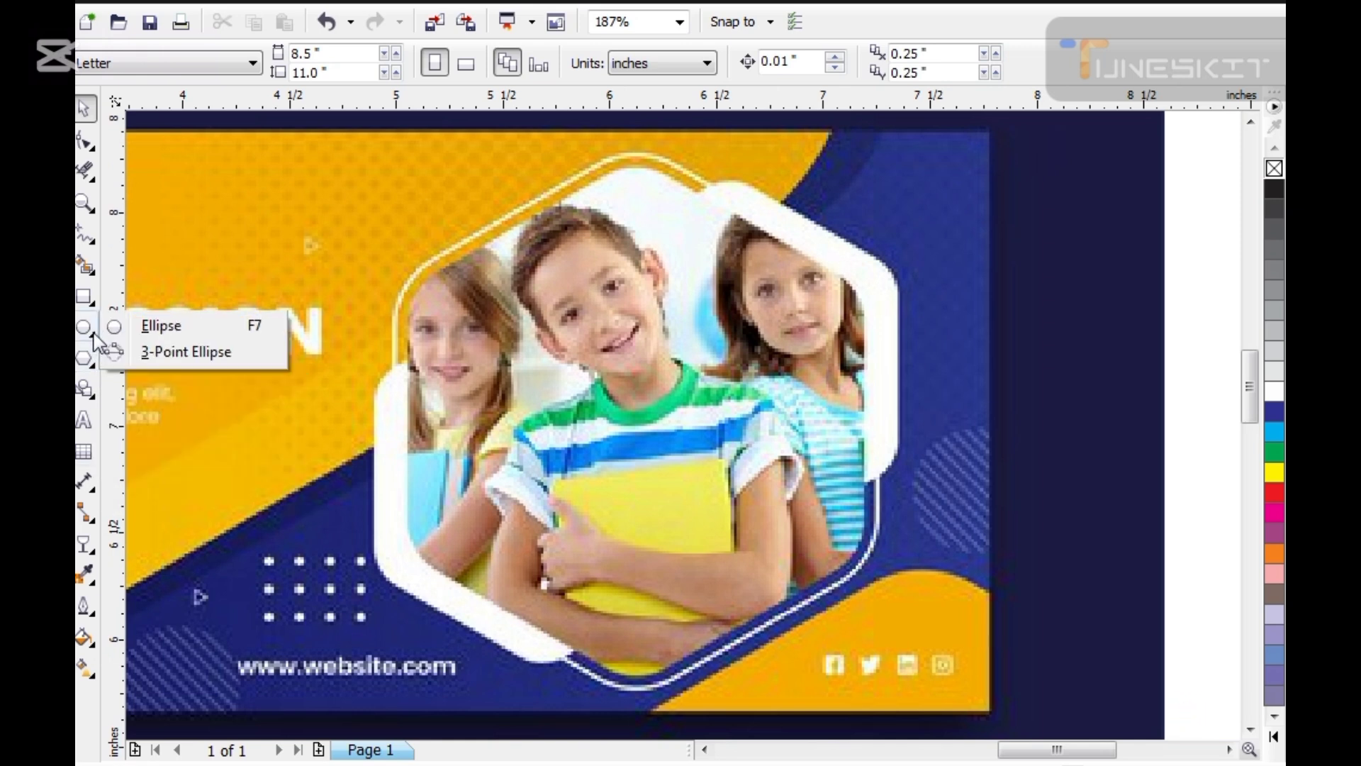
left_click(91, 363)
left_click(138, 361)
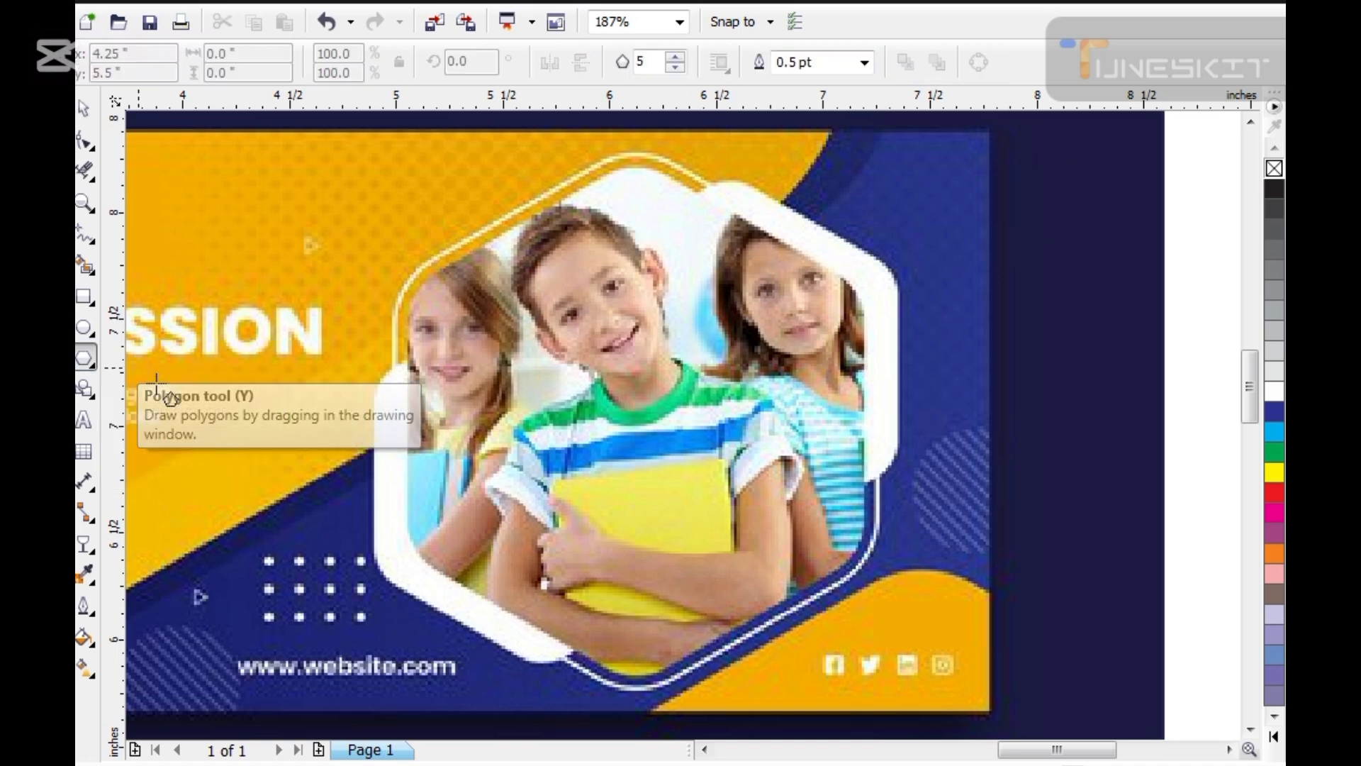
left_click_drag(240, 359, 454, 557)
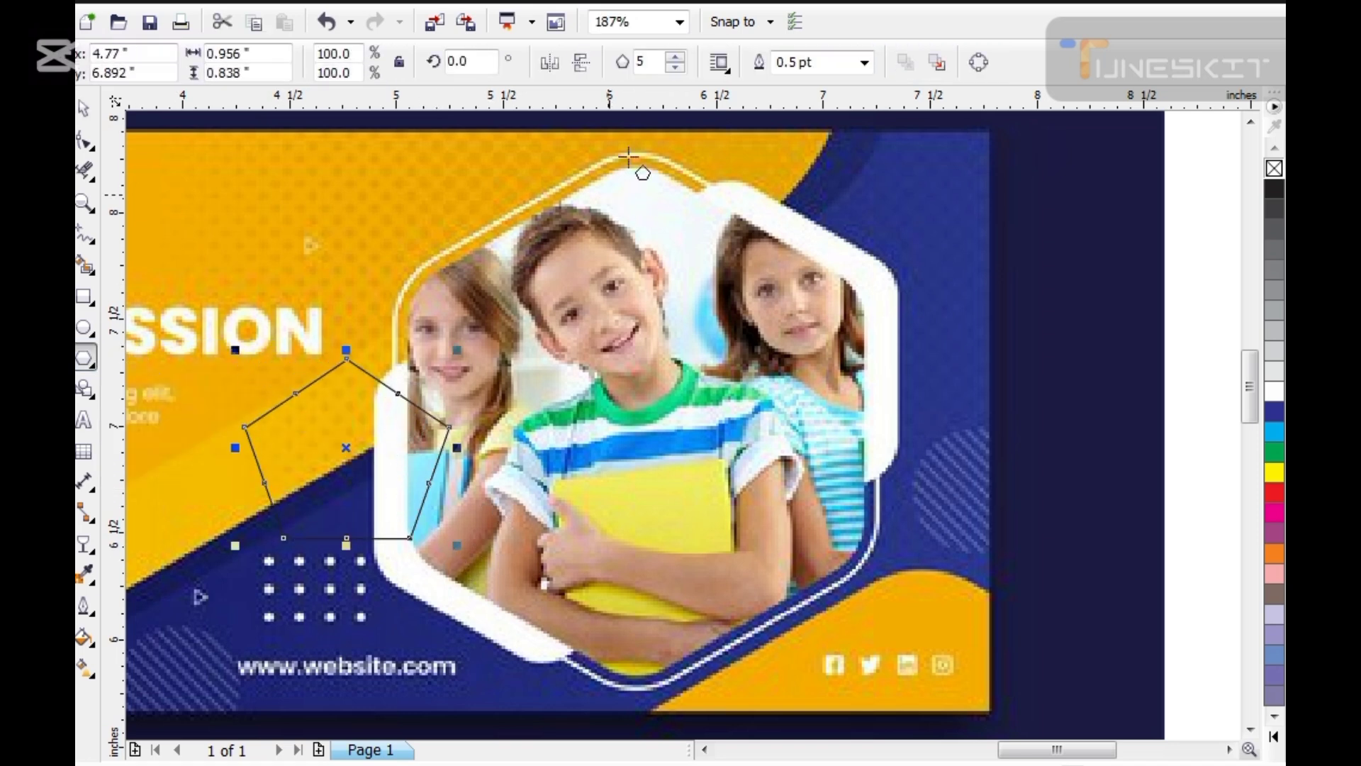
Step: Set the polygon's number of sides to 6
double_click(657, 67)
type("6")
key("Return")
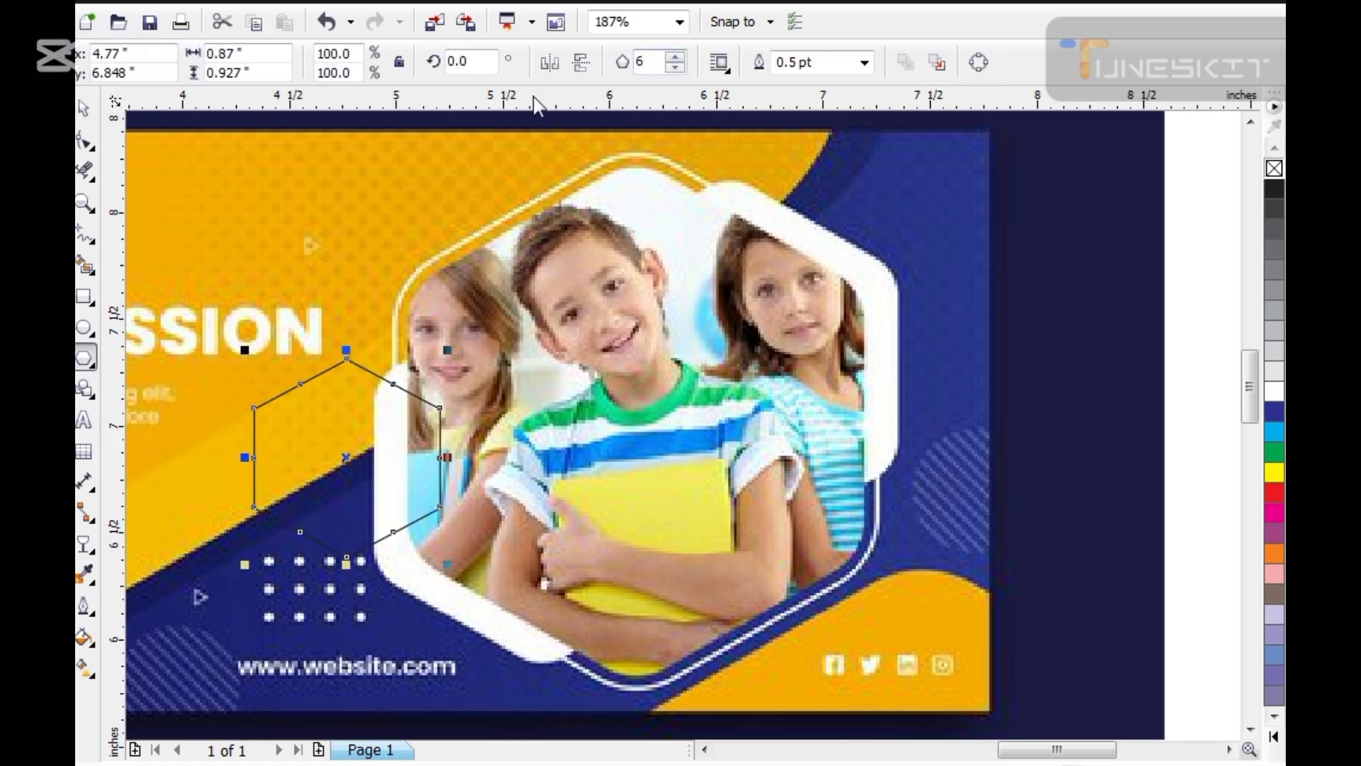
Step: Move the hexagon over the reference photo and enlarge it to about 2.07 by 2.35 inches to match the photo frame
key("space")
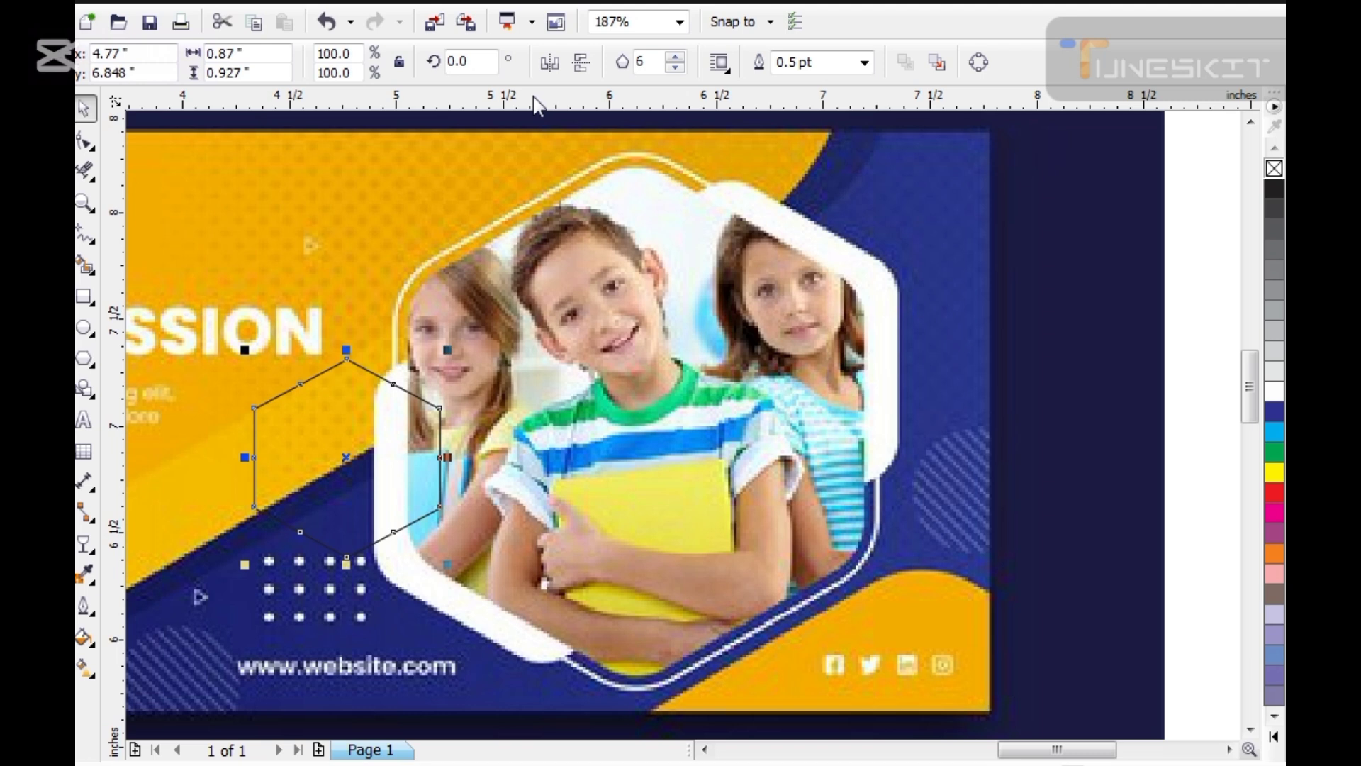
left_click(387, 365)
left_click(377, 377)
key("space")
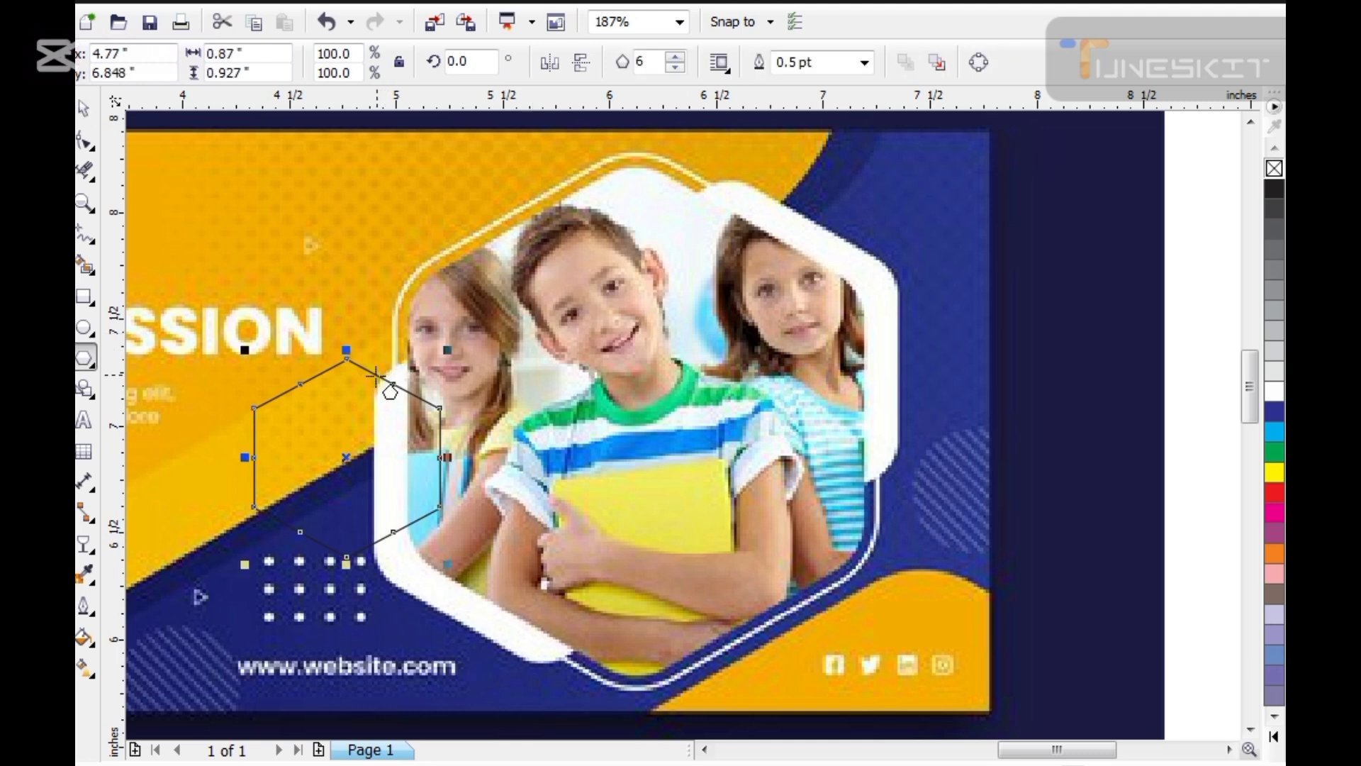
key("space")
left_click_drag(376, 383, 611, 337)
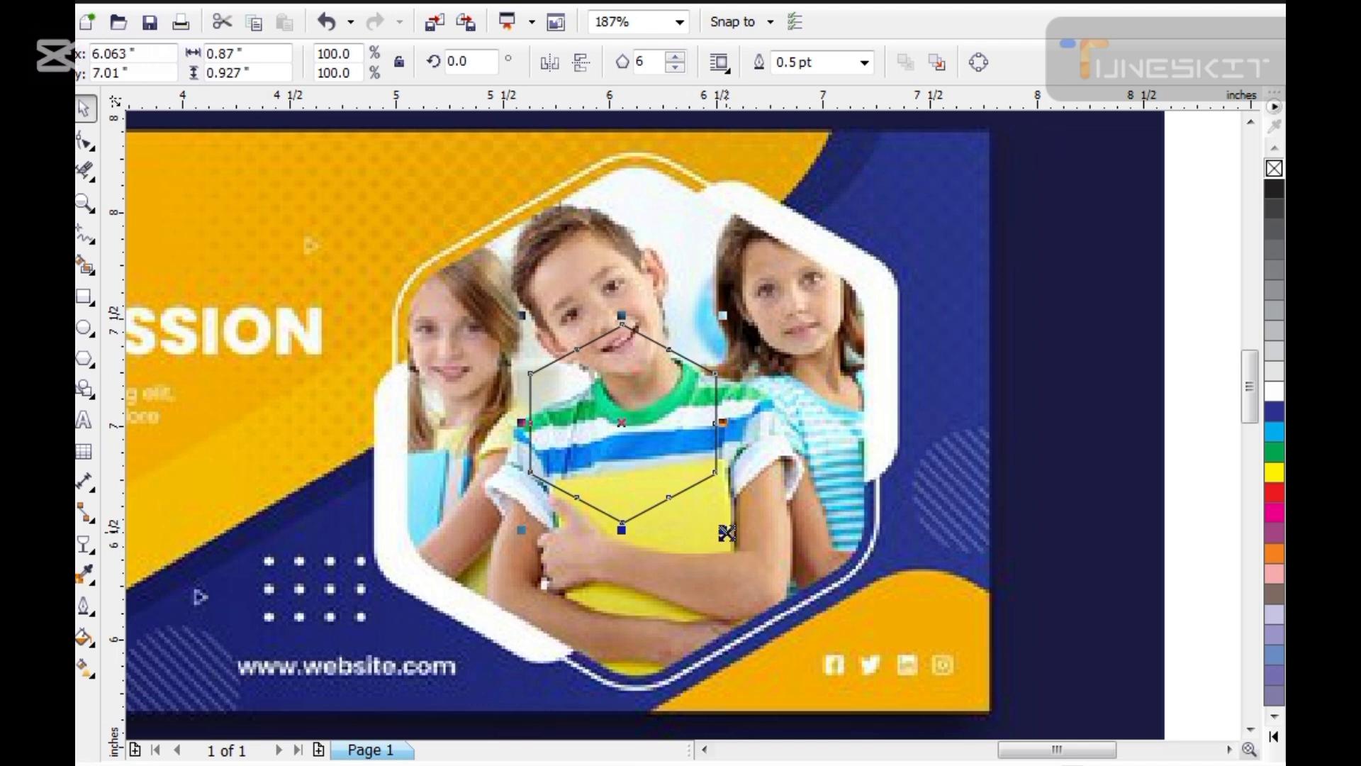
left_click_drag(726, 532, 840, 651)
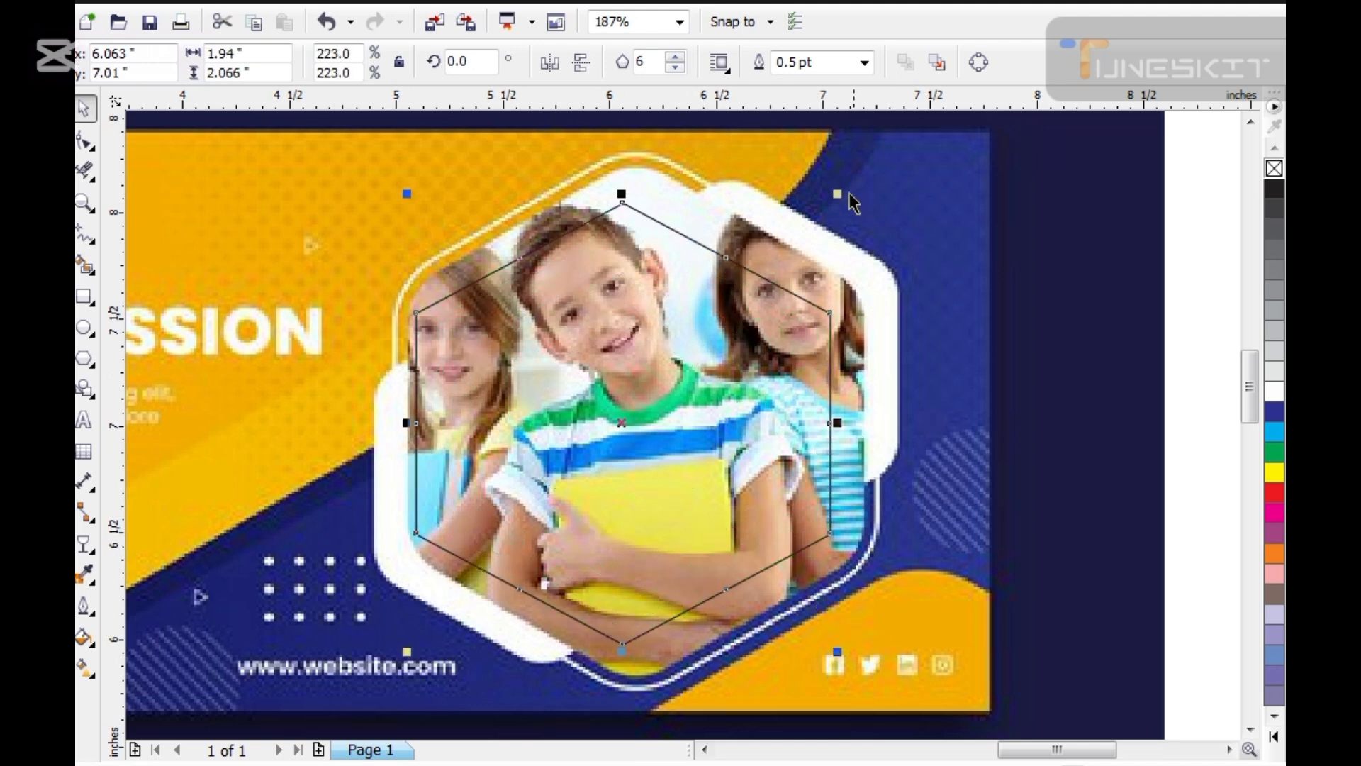
left_click_drag(839, 195, 891, 174)
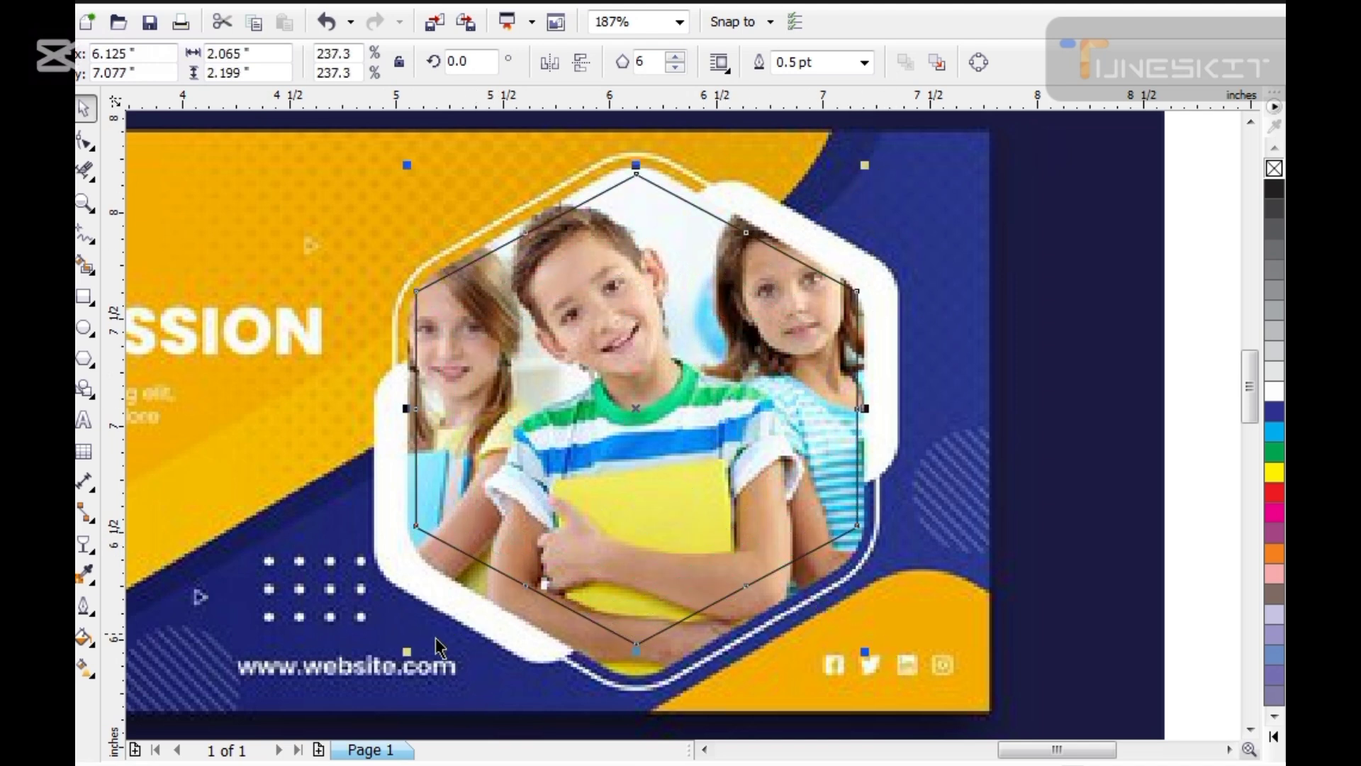
left_click_drag(636, 648, 636, 683)
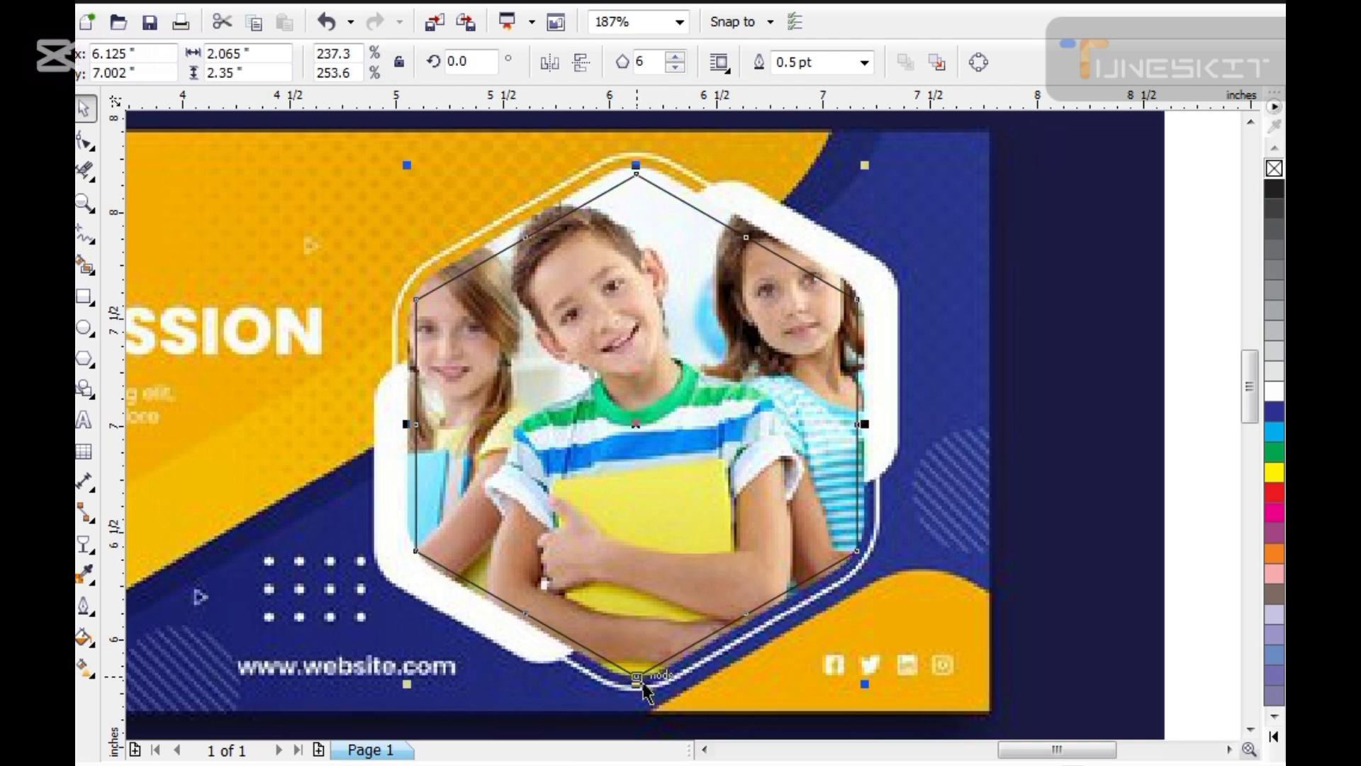
Step: Move the hexagon left off the photo, over the reference banner's text area, and open its nodes for editing
scroll(854, 465, "down", 1)
left_click_drag(856, 469, 557, 537)
scroll(608, 394, "down", 1)
key("F2")
left_click_drag(437, 321, 726, 556)
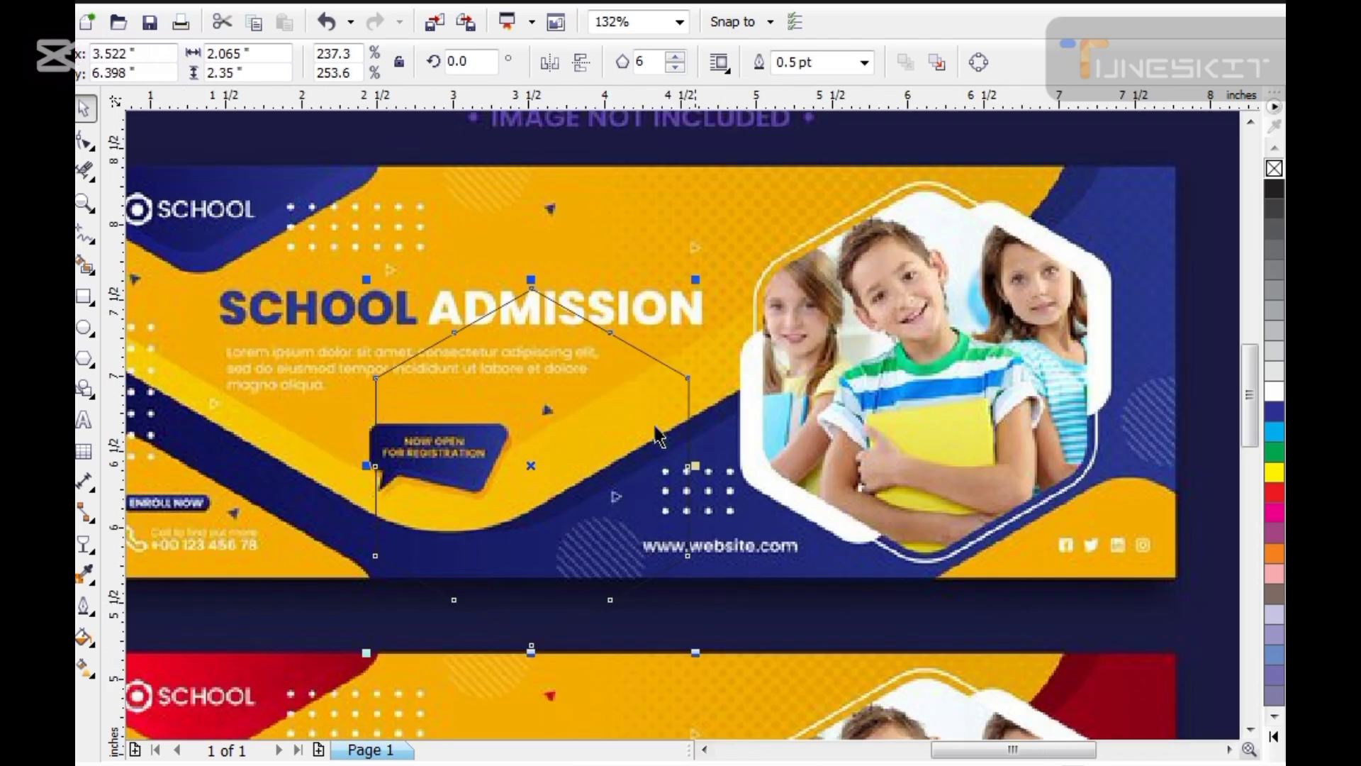
double_click(573, 312)
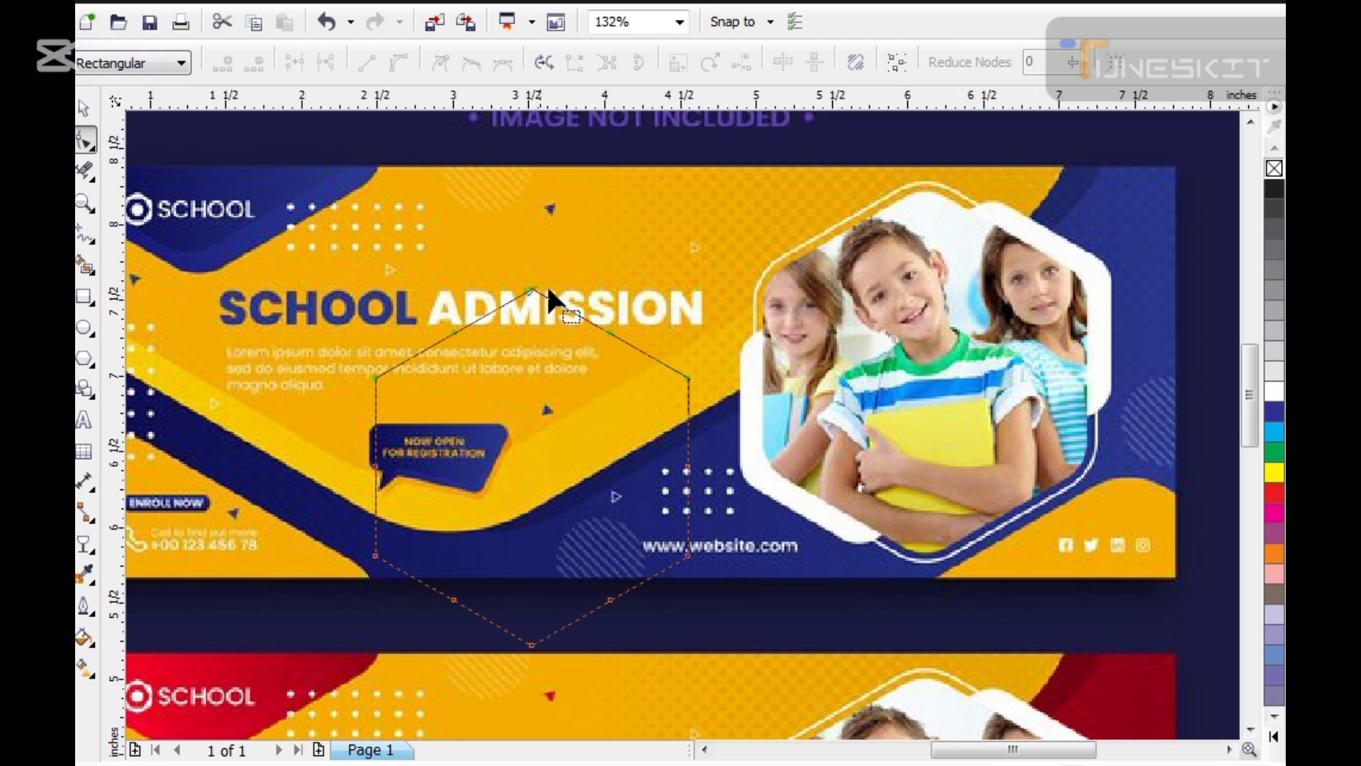
left_click_drag(521, 316, 520, 318)
key("Delete")
key("ctrl+z")
Step: Round the hexagon's top corner by deleting its corner node
key("F2")
left_click_drag(489, 268, 656, 396)
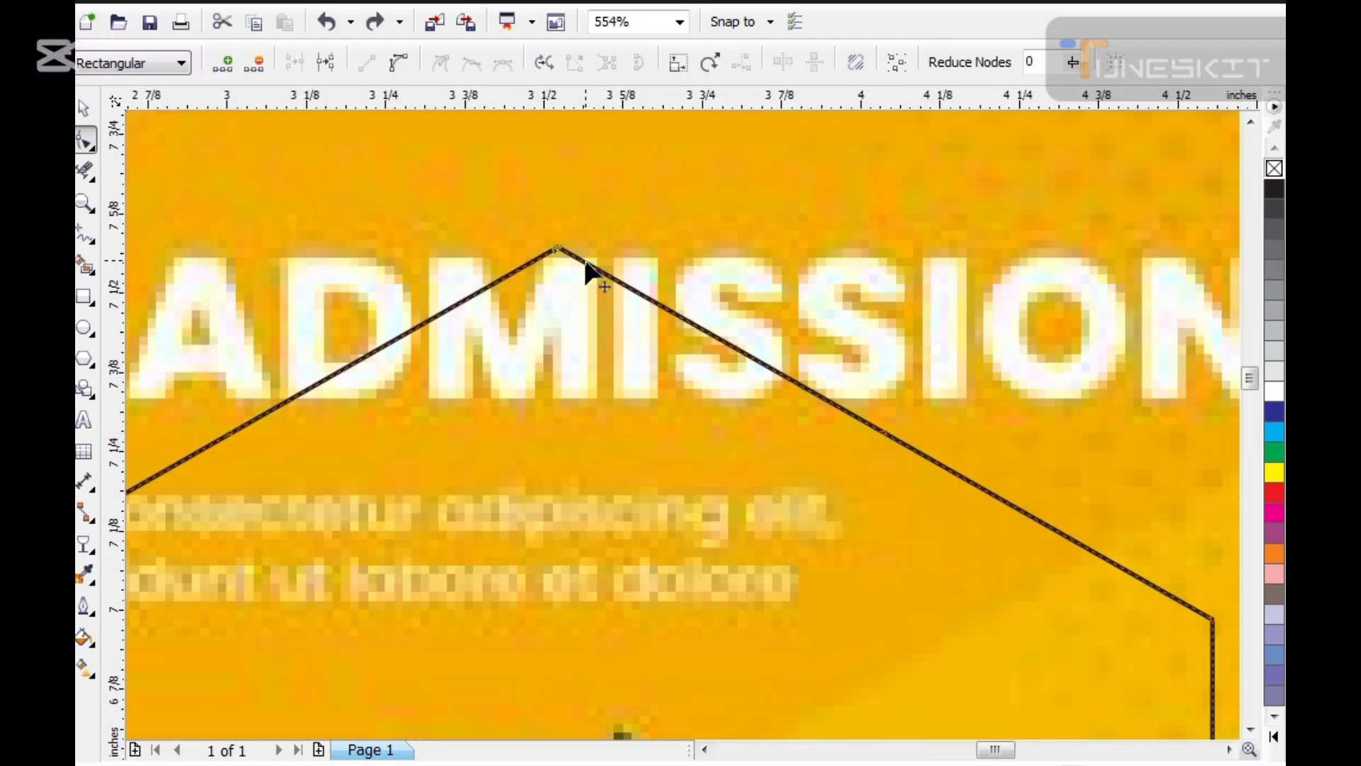
left_click_drag(623, 210, 496, 309)
key("Delete")
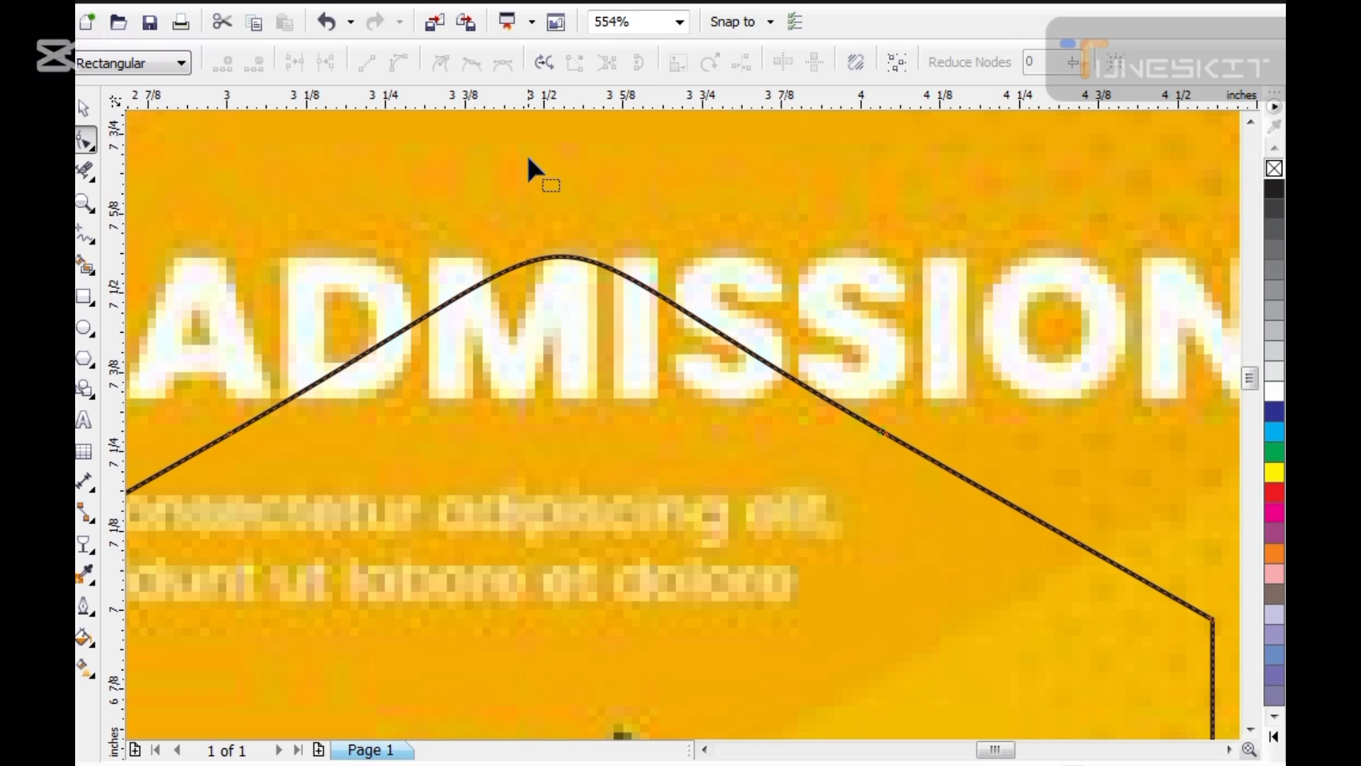
Step: Select the hexagon and set its outline colour to white
scroll(528, 158, "down", 3)
scroll(726, 638, "up", 3)
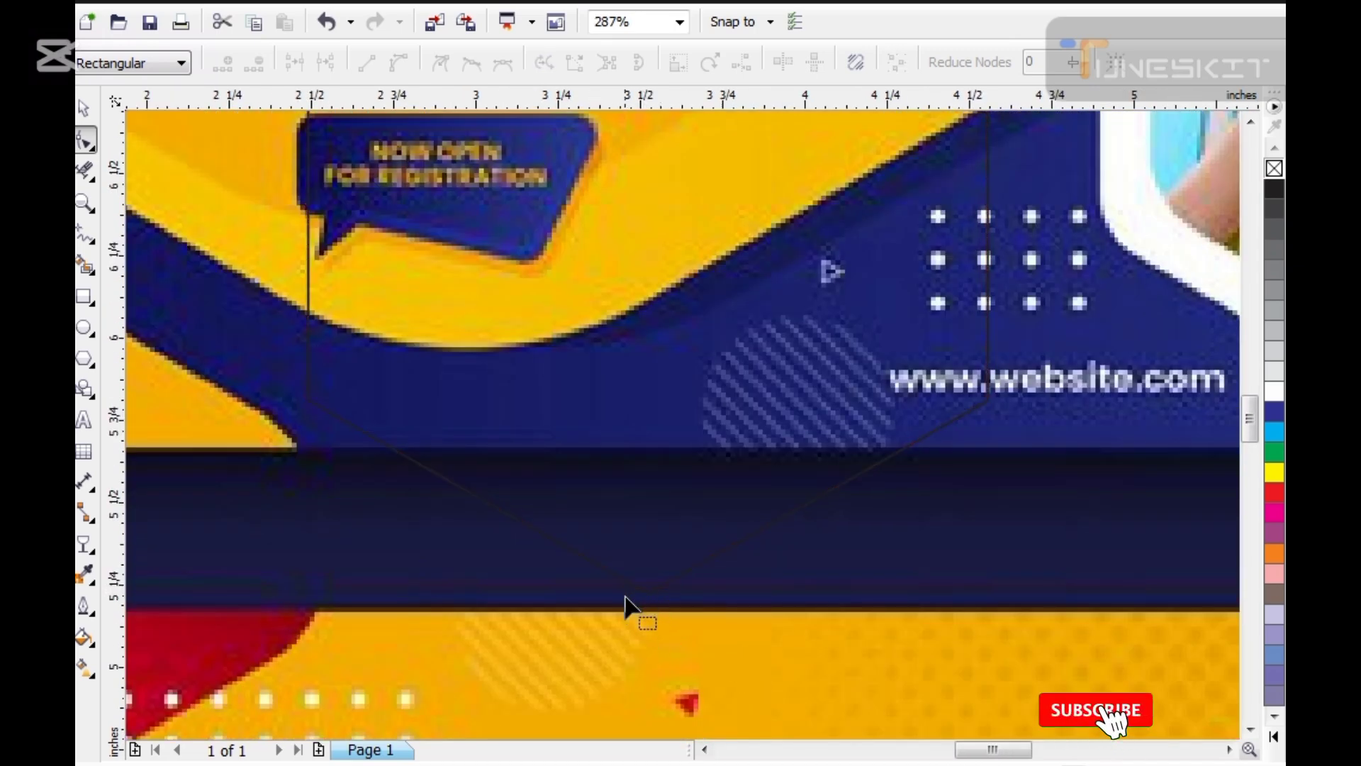
key("space")
left_click(629, 591)
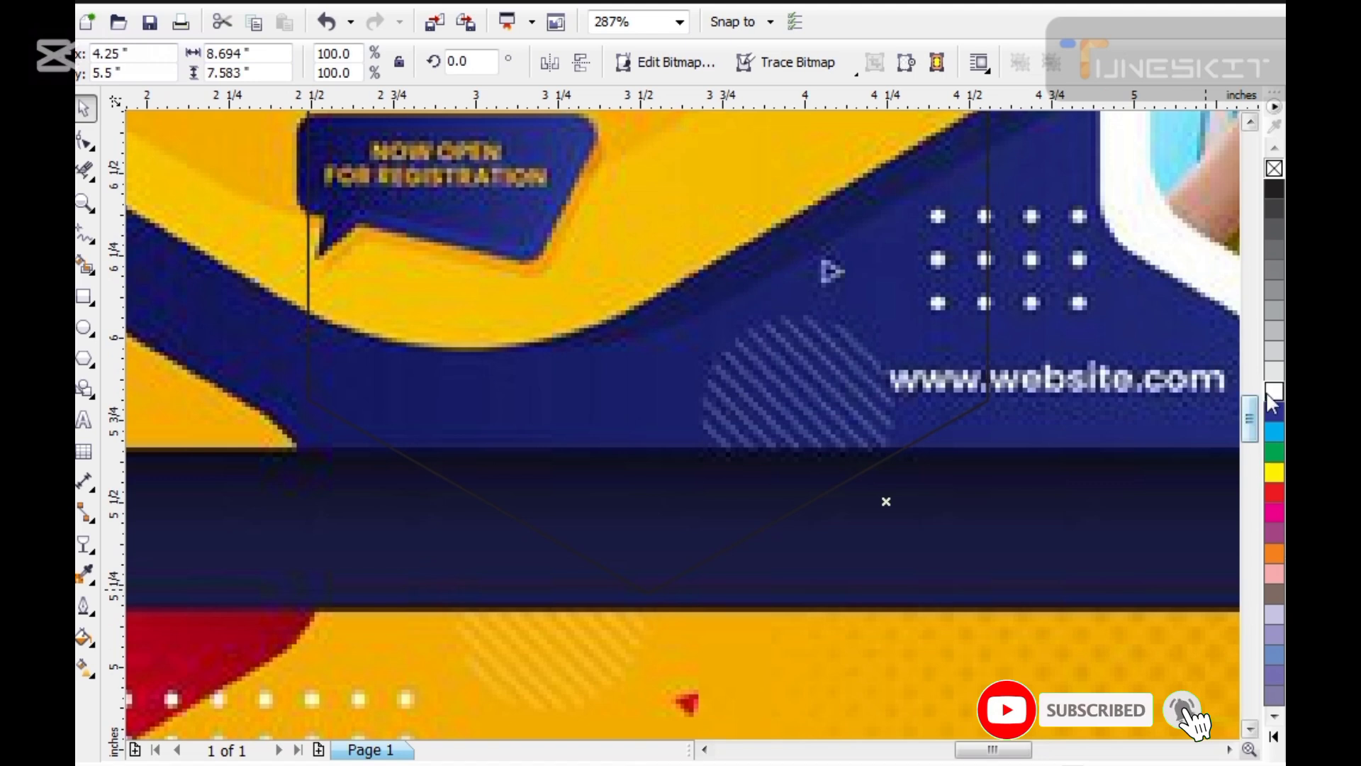
left_click(987, 366)
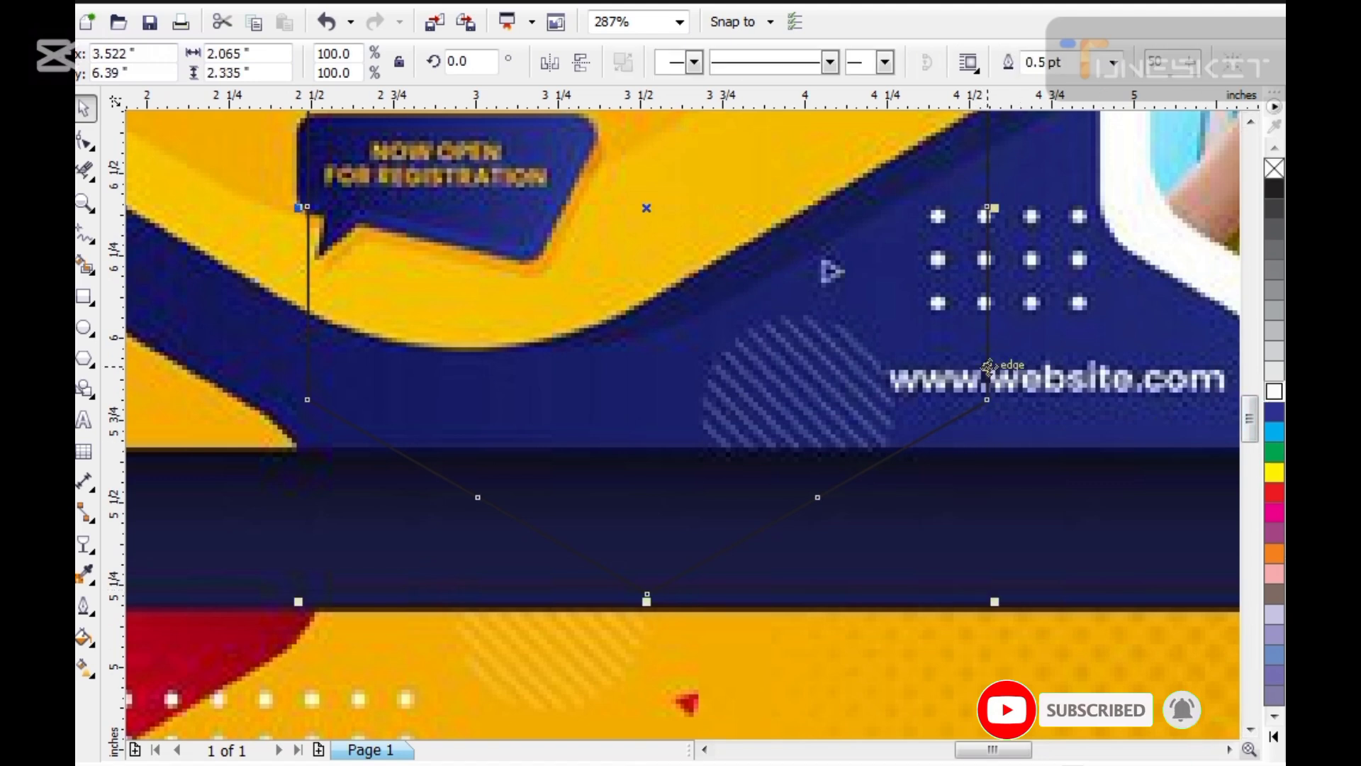
right_click(1274, 390)
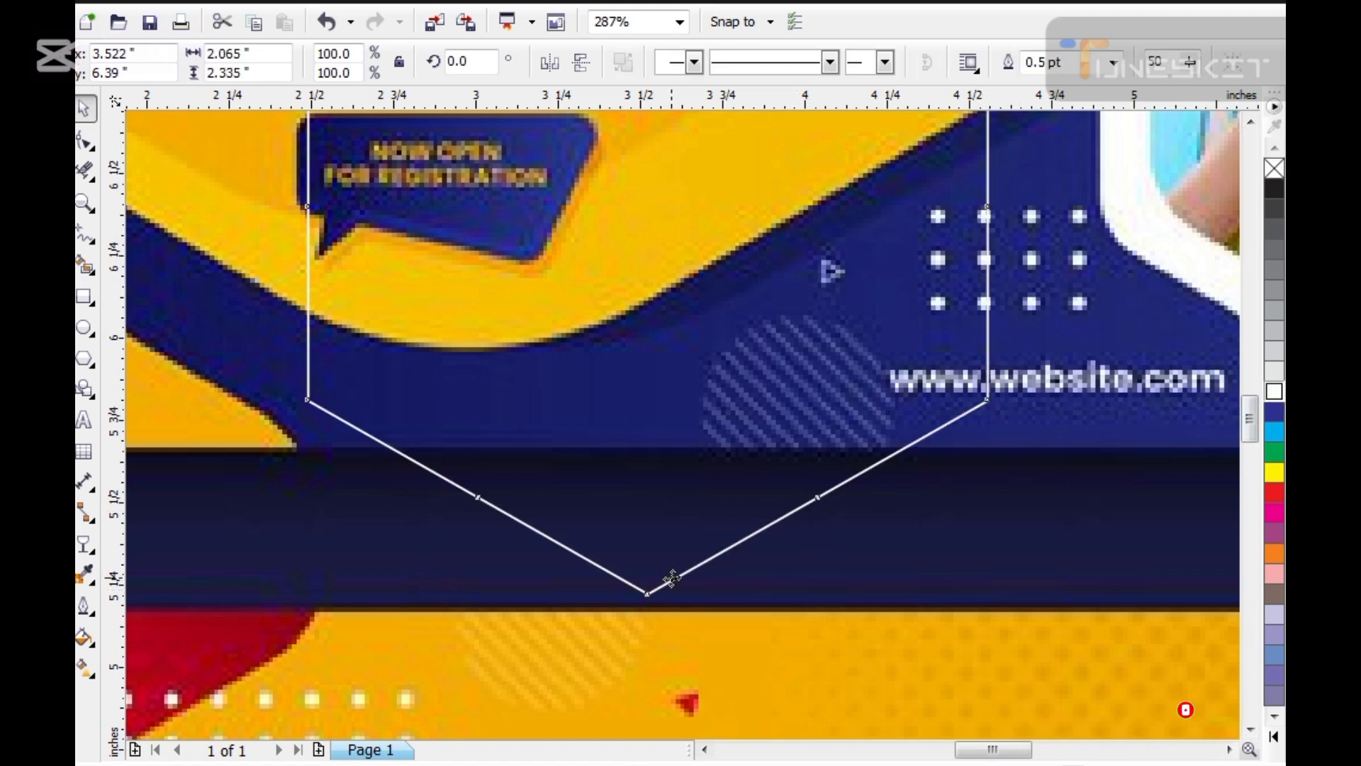
Step: Round the hexagon's bottom corner by deleting its corner node
key("F10")
left_click_drag(704, 533, 642, 622)
key("Delete")
key("space")
scroll(493, 577, "down", 2)
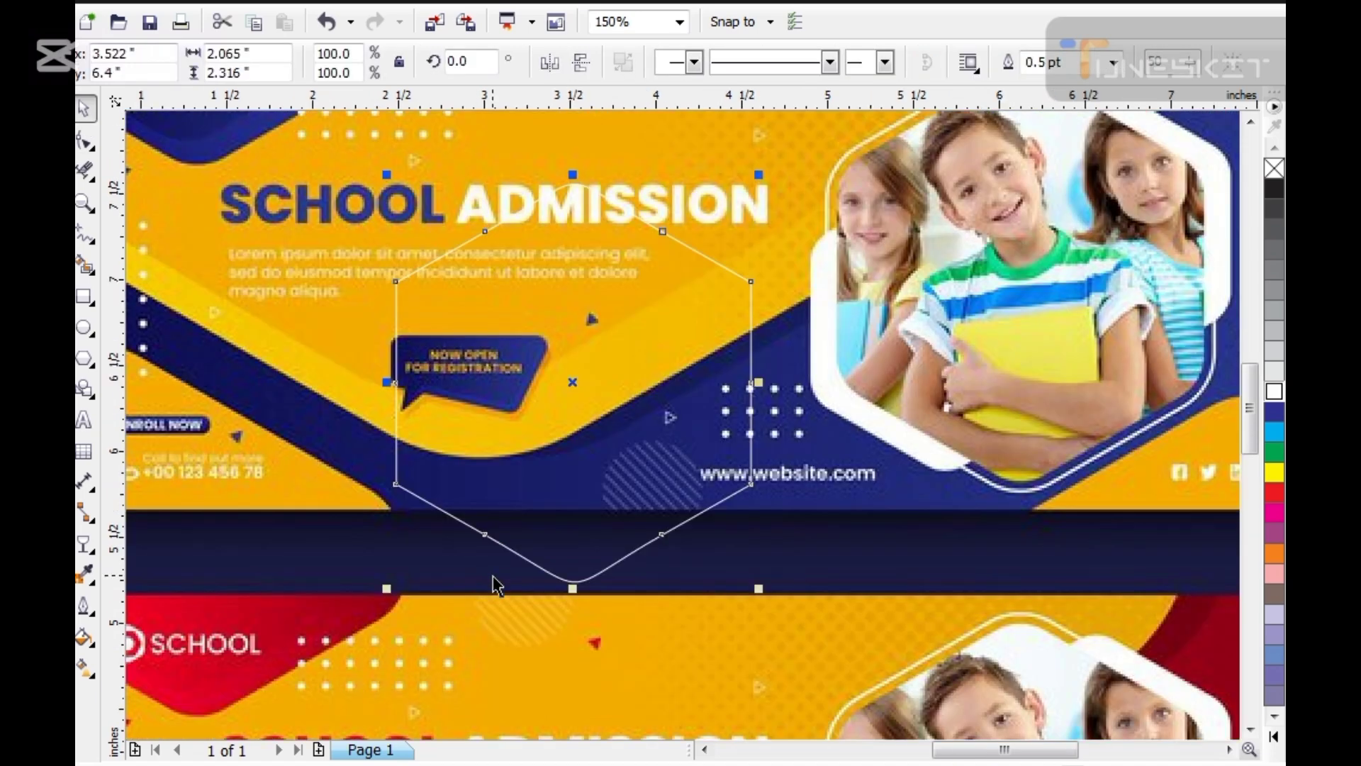
Step: Round the hexagon's lower-left and lower-right corners by deleting their corner nodes
scroll(302, 454, "up", 3)
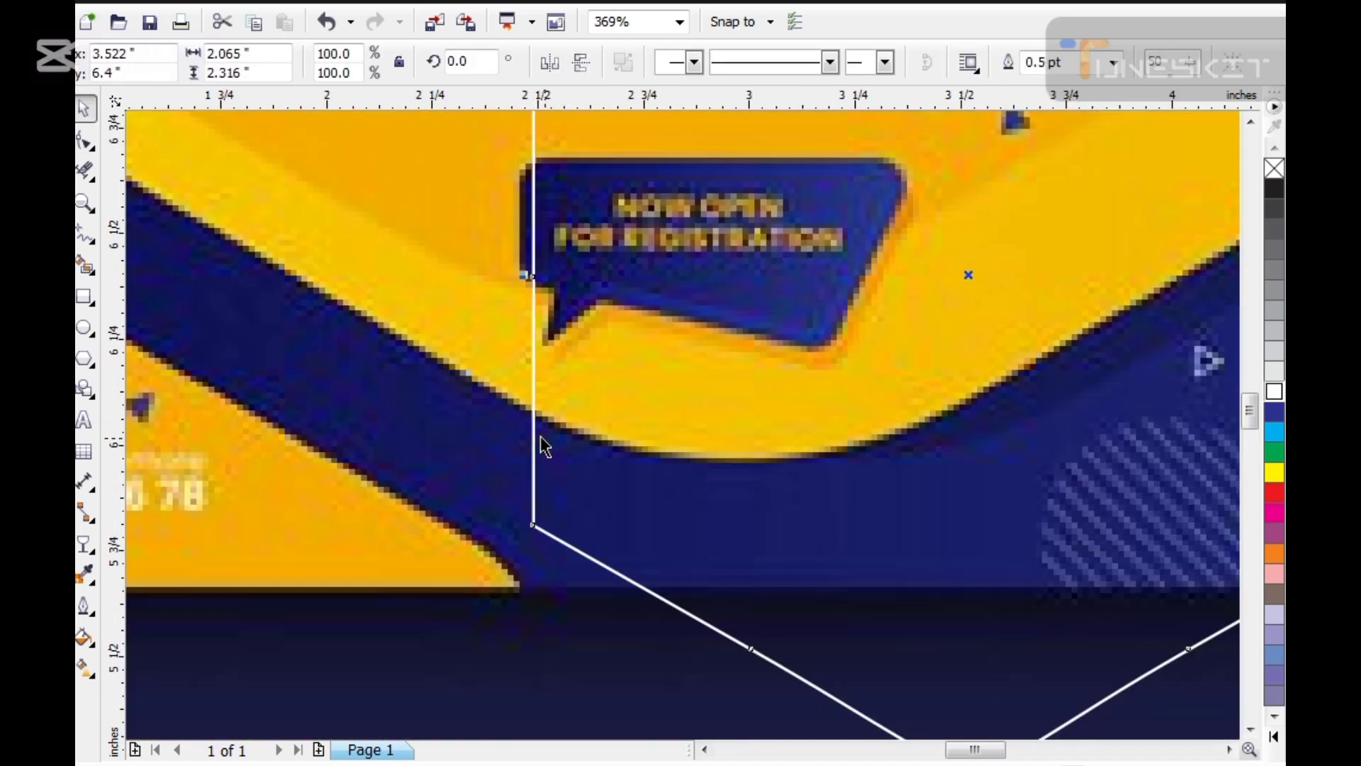
key("F10")
key("Escape")
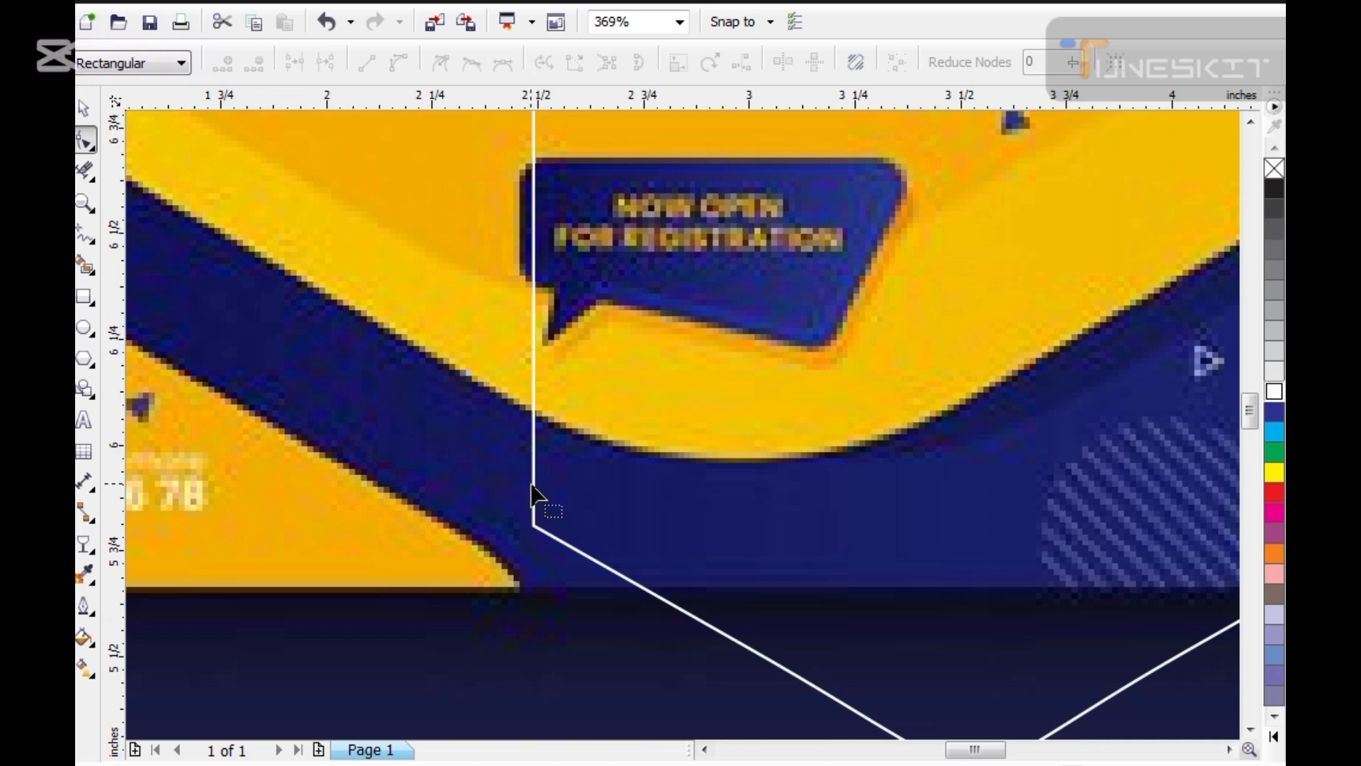
left_click_drag(575, 468, 487, 571)
key("Delete")
scroll(487, 570, "down", 2)
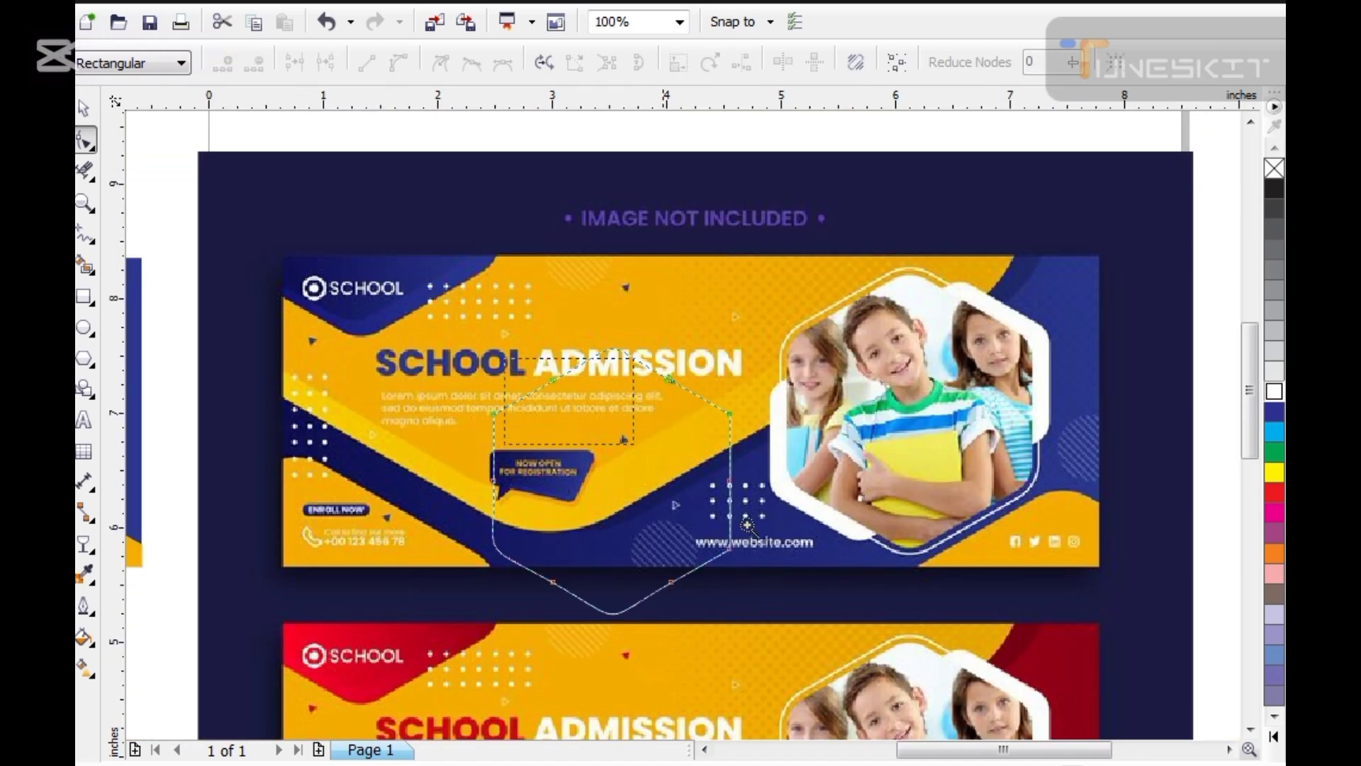
scroll(835, 598, "up", 3)
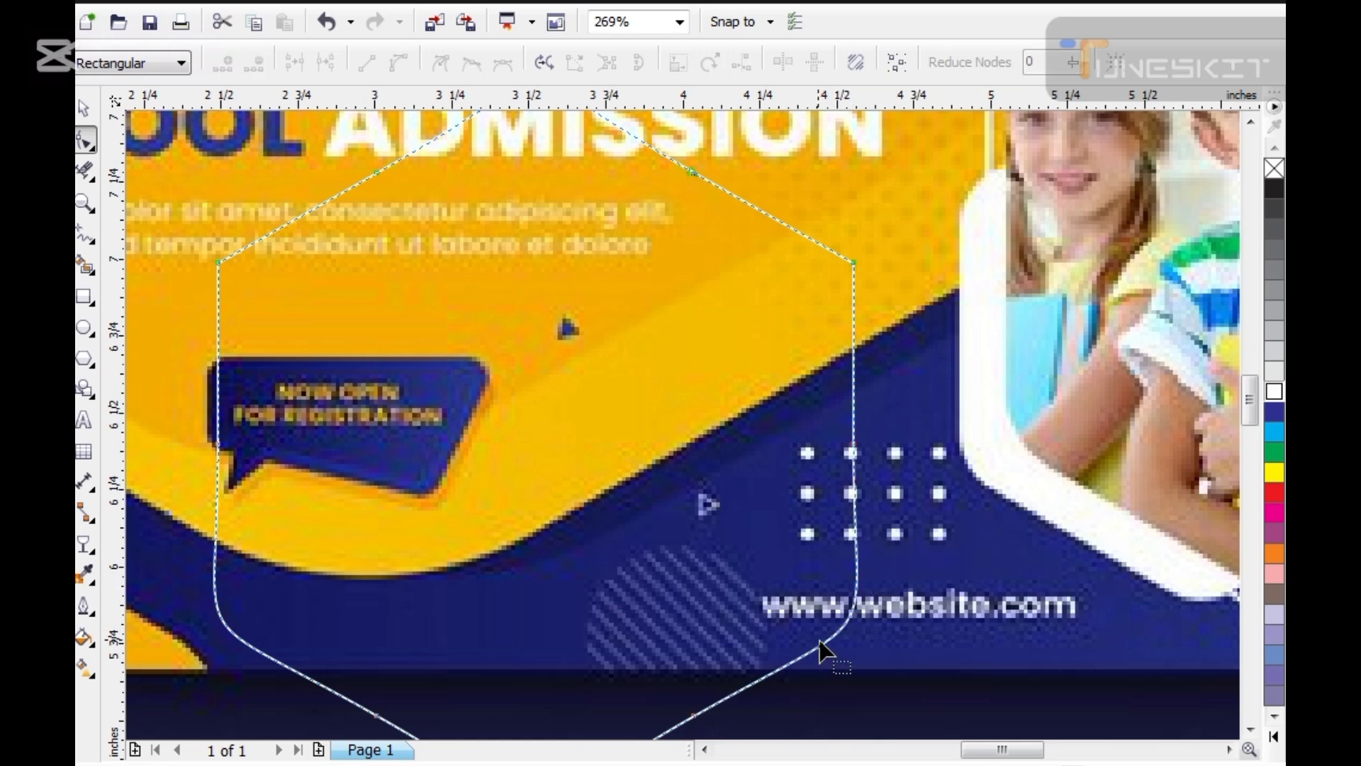
scroll(803, 434, "down", 2)
Step: Round the hexagon's upper-right and upper-left corners in the same way
scroll(805, 432, "up", 5)
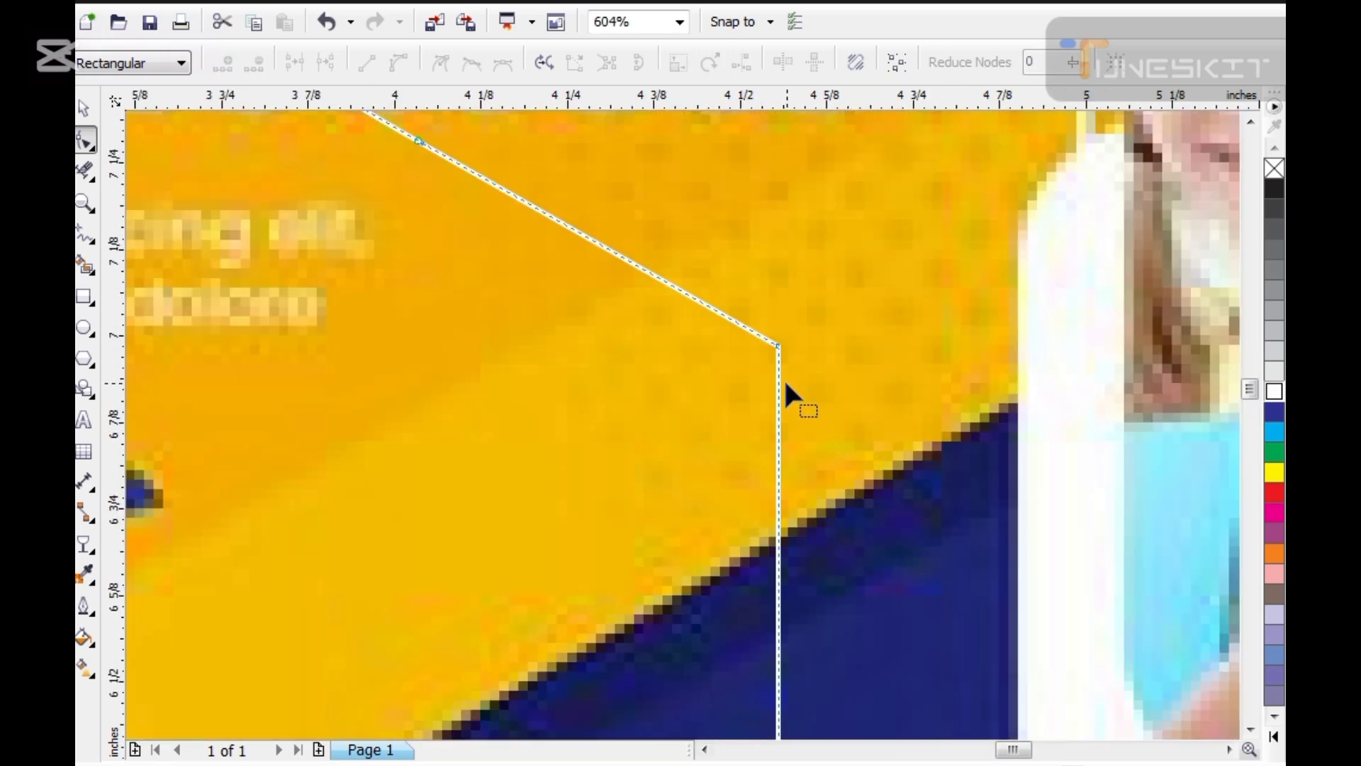
left_click_drag(778, 347, 753, 425)
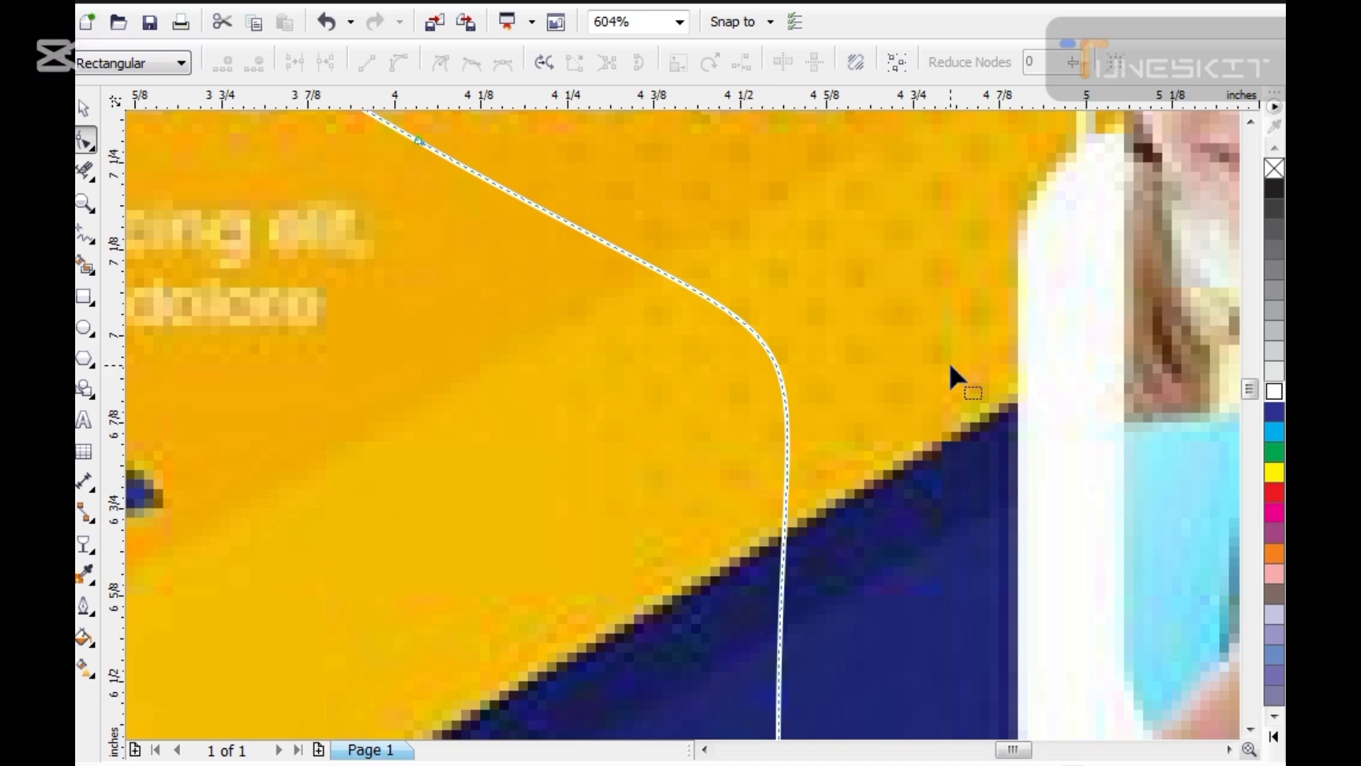
scroll(780, 390, "down", 4)
scroll(560, 482, "up", 4)
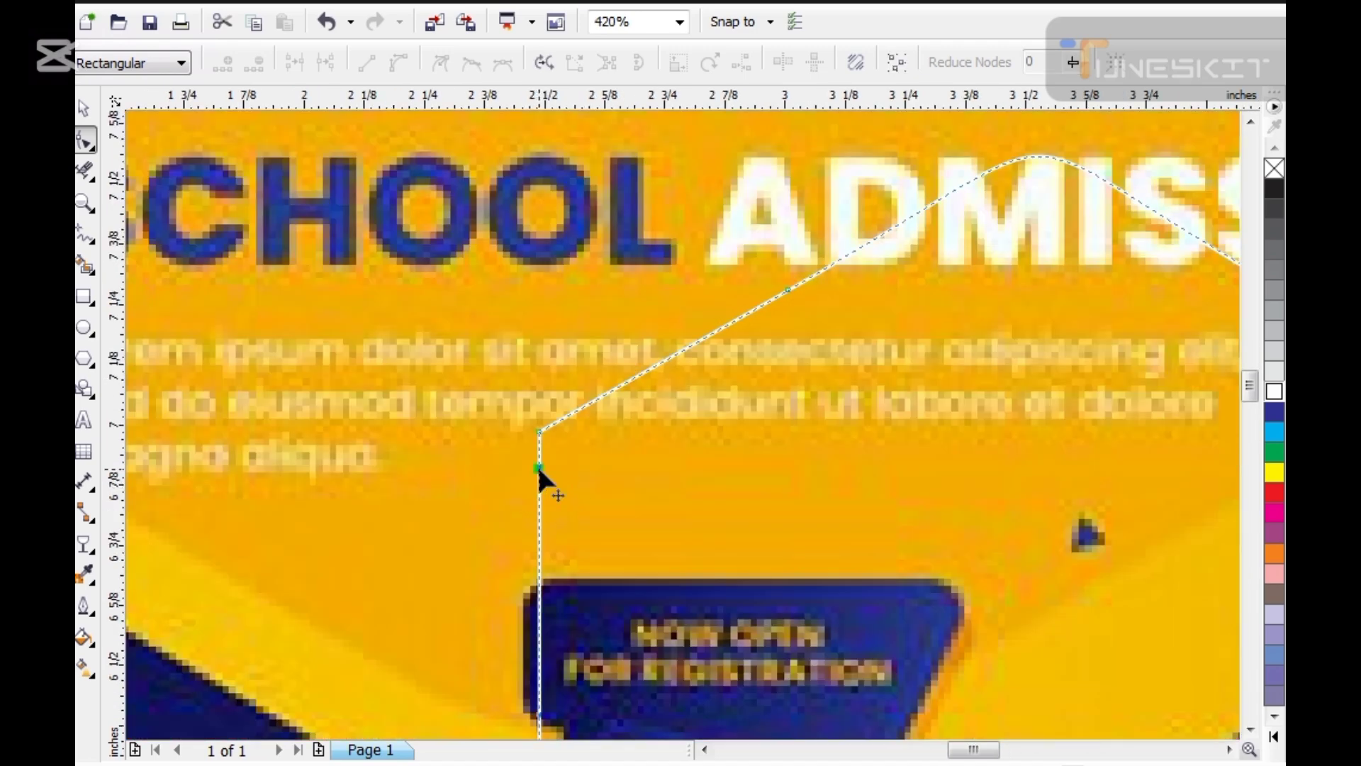
left_click_drag(539, 468, 577, 532)
scroll(495, 430, "down", 5)
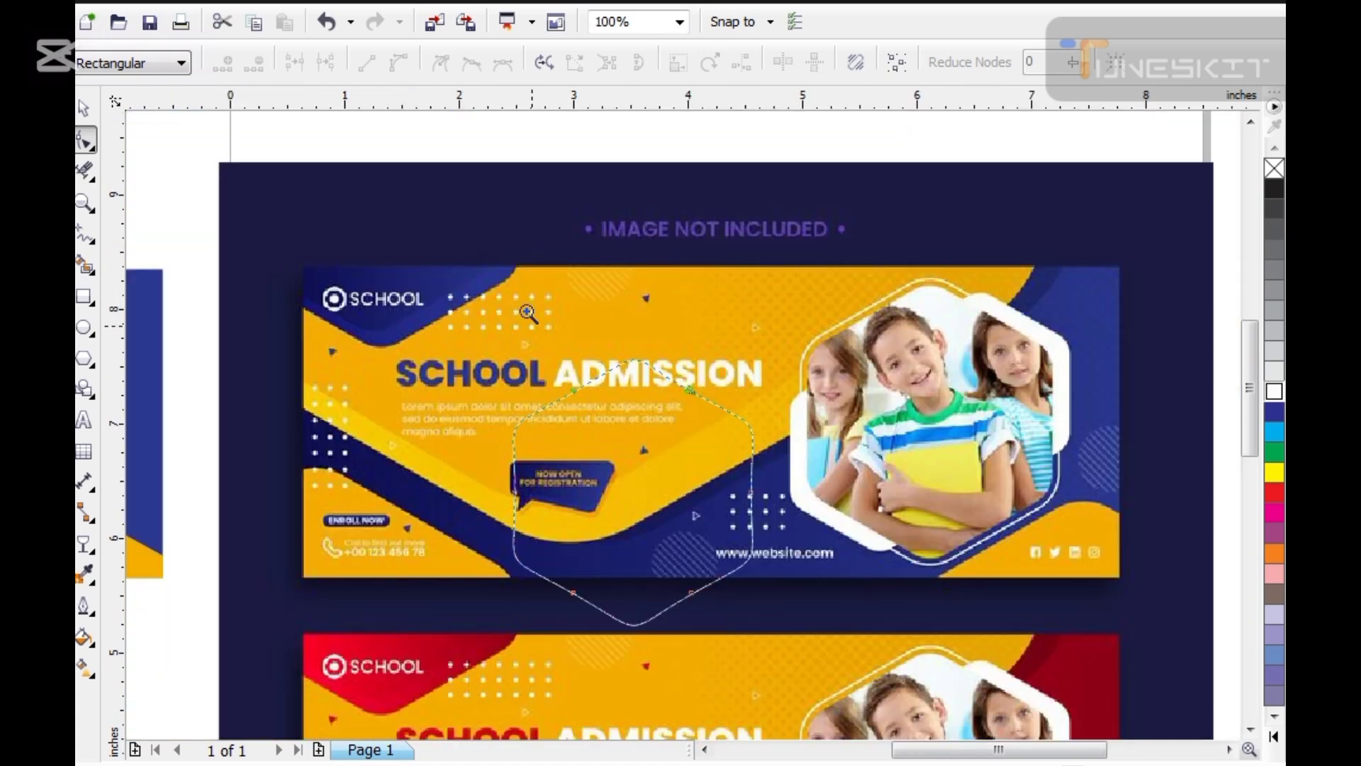
scroll(795, 491, "up", 5)
left_click_drag(735, 452, 737, 448)
key("Delete")
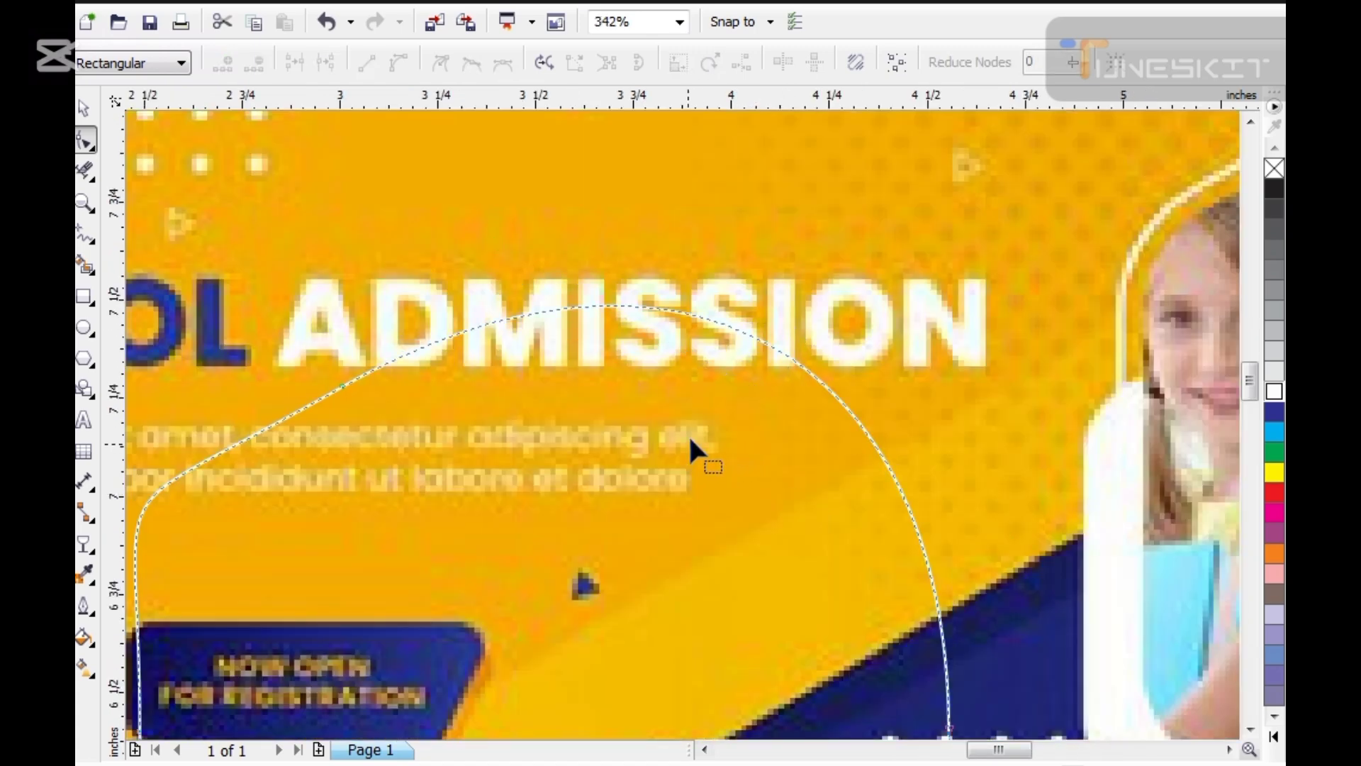
key("ctrl+z")
Step: Move the rounded hexagon over the reference photo and give it a cyan fill without outline
scroll(578, 289, "down", 4)
key("space")
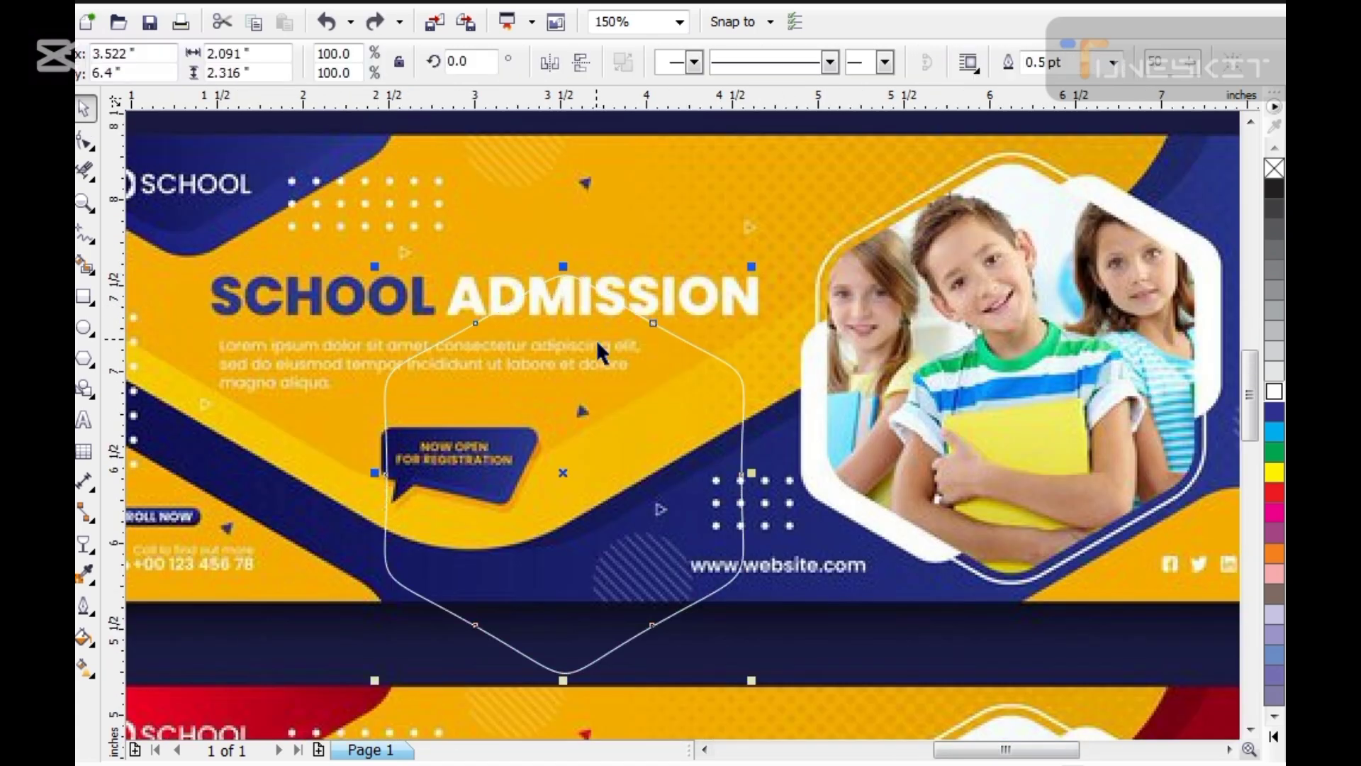
left_click_drag(675, 487, 901, 441)
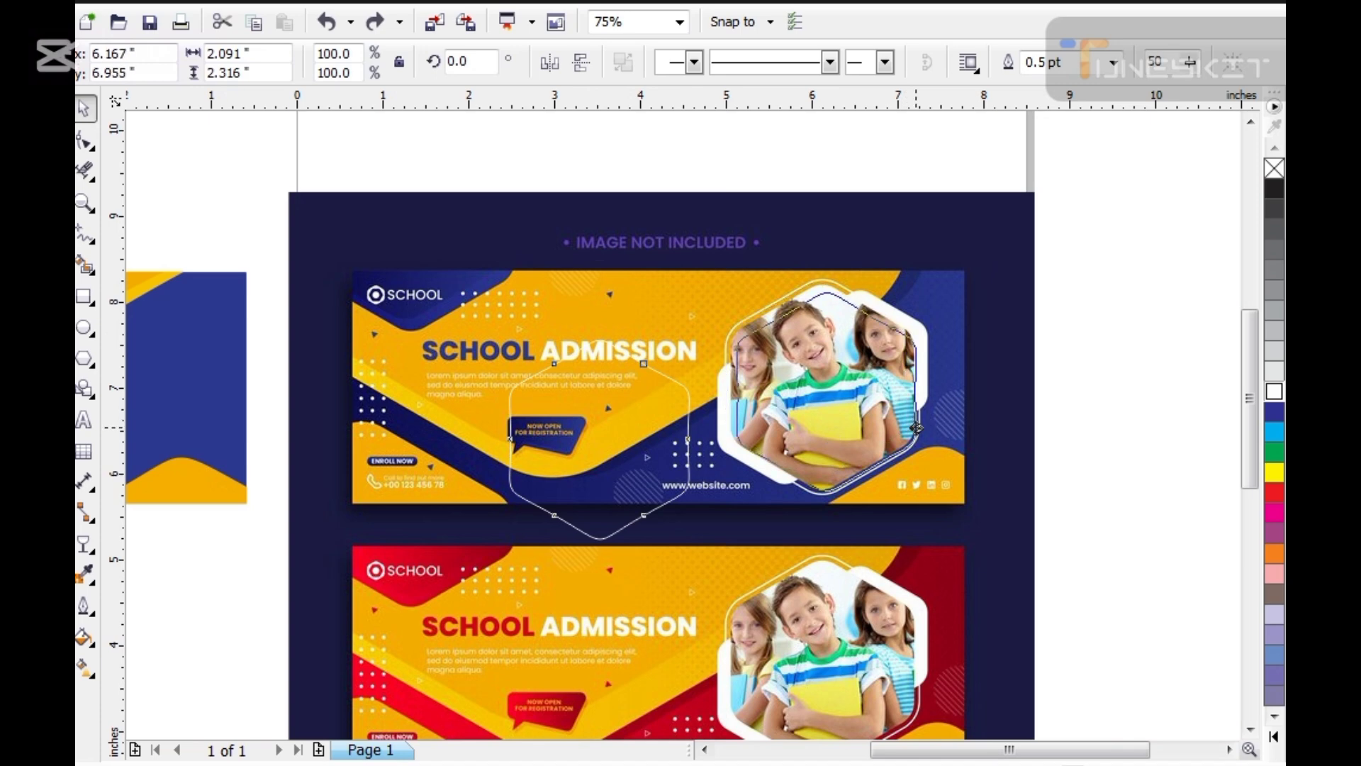
left_click_drag(711, 190, 939, 521)
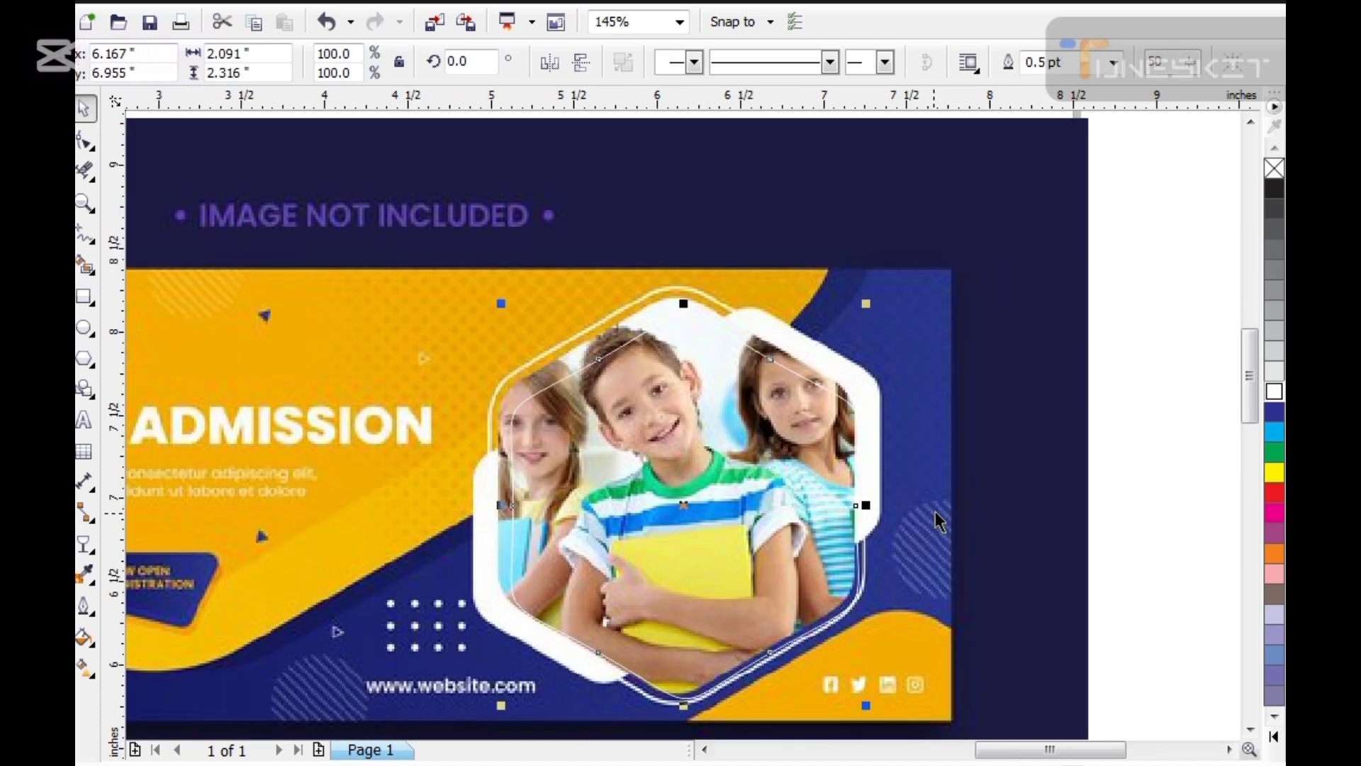
left_click(1275, 397)
right_click(1274, 168)
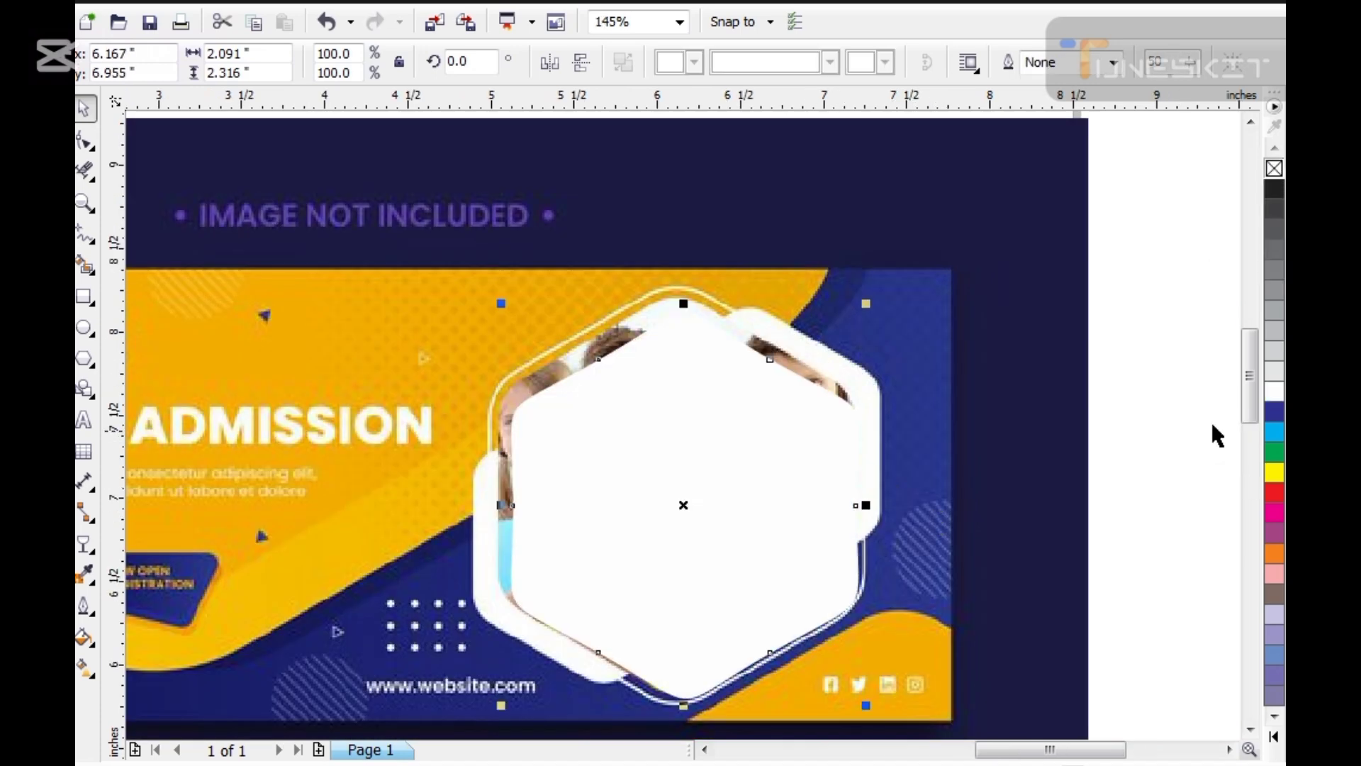
left_click(1275, 431)
Step: Align the cyan hexagon with the reference photo frame and enlarge it to about 2.17 by 2.40 inches
left_click_drag(704, 494, 704, 459)
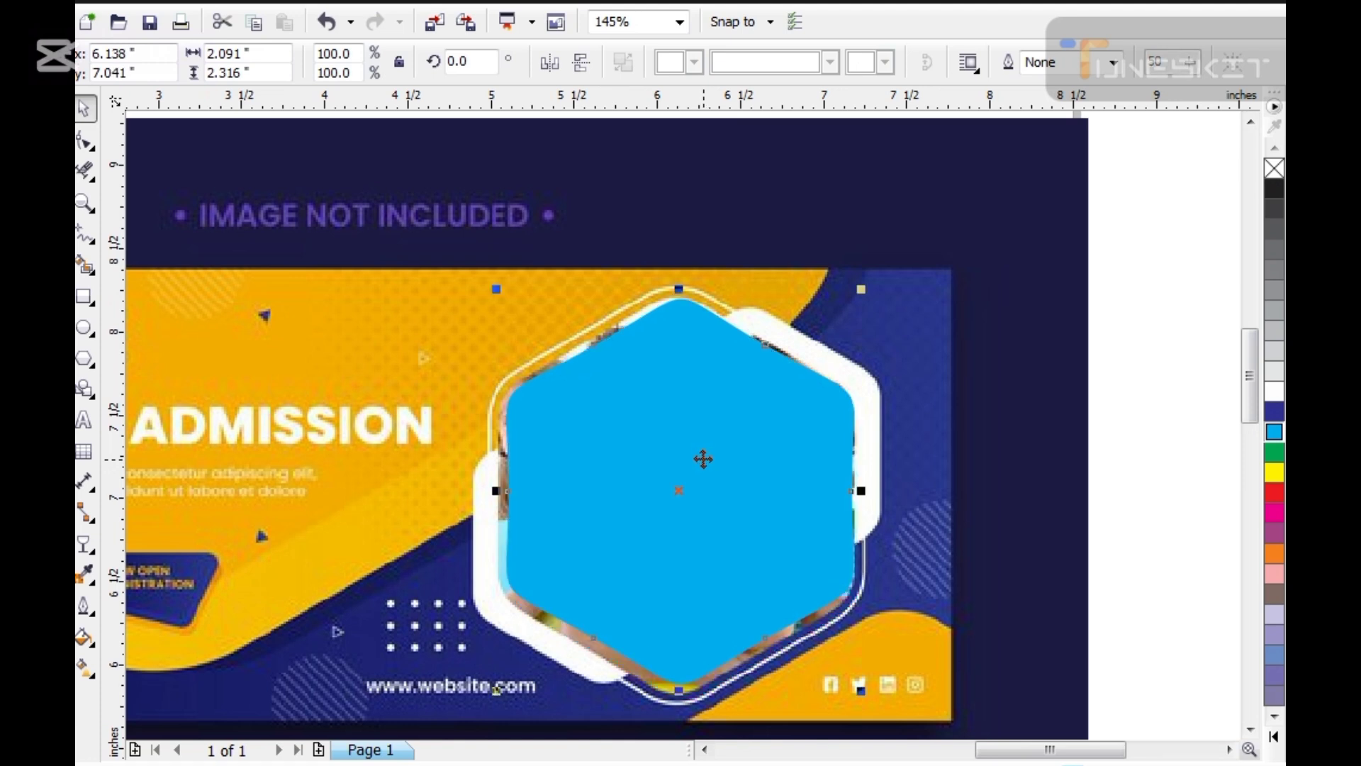
left_click(706, 459)
left_click_drag(766, 492, 763, 505)
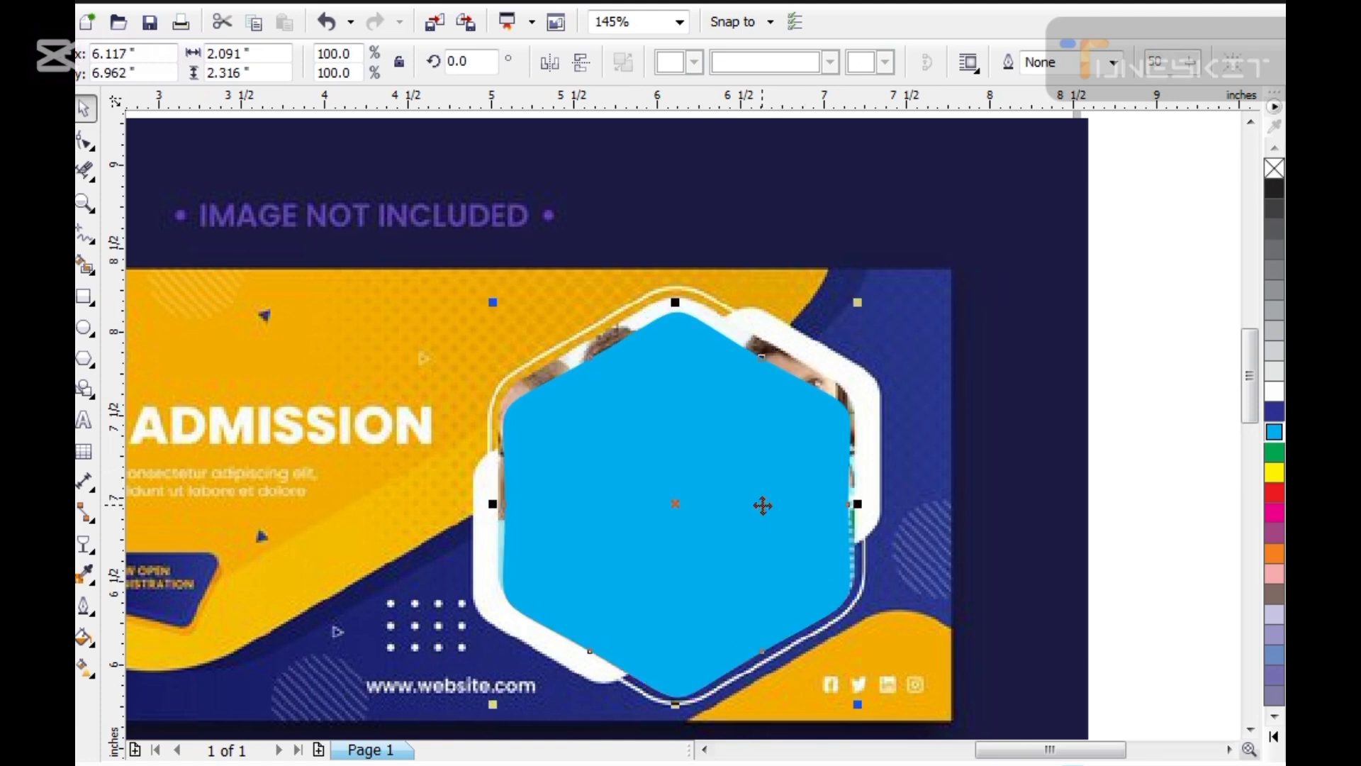
left_click(858, 712)
left_click(768, 526)
left_click_drag(858, 303, 870, 289)
left_click_drag(738, 414, 738, 416)
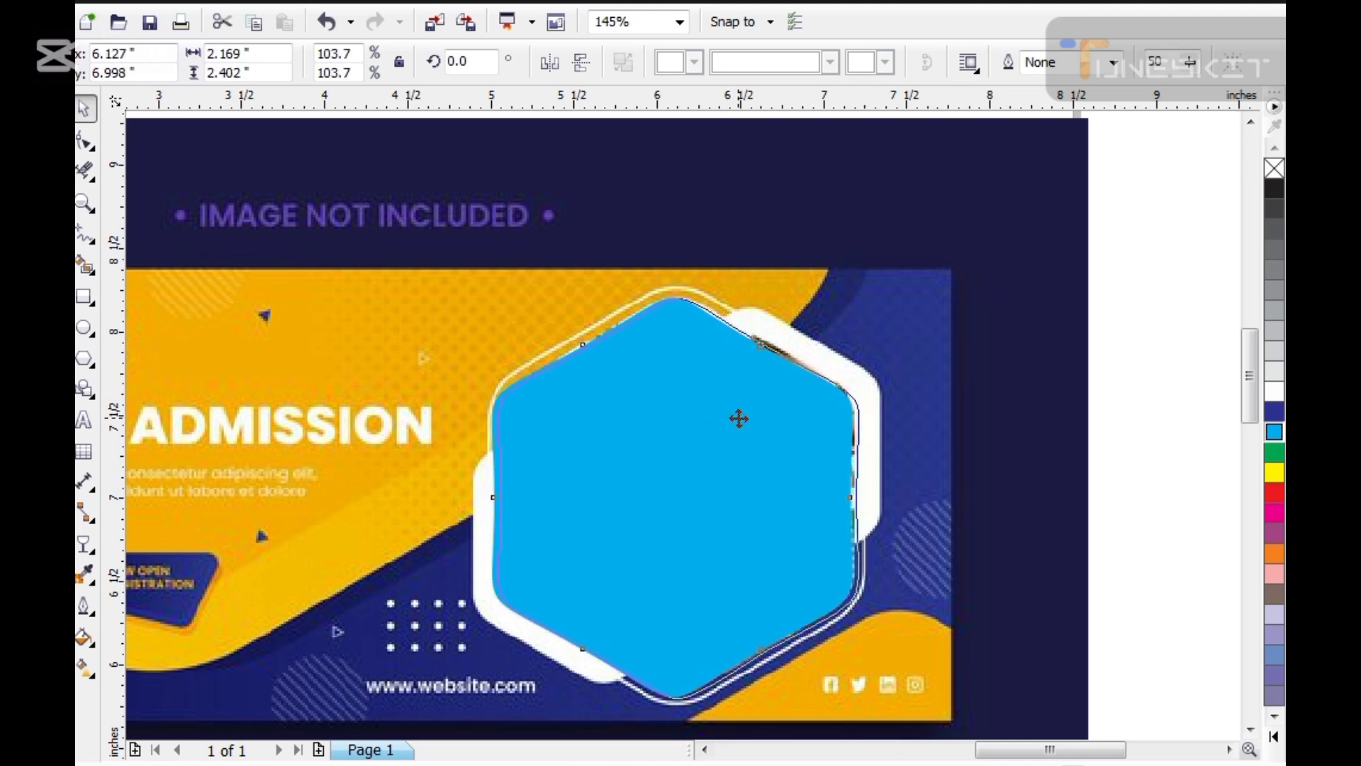
Step: Make a concentric copy of the hexagon about 2.36 by 2.62 inches, unfilled, with a white 2 pt outline
left_click_drag(870, 708, 892, 726)
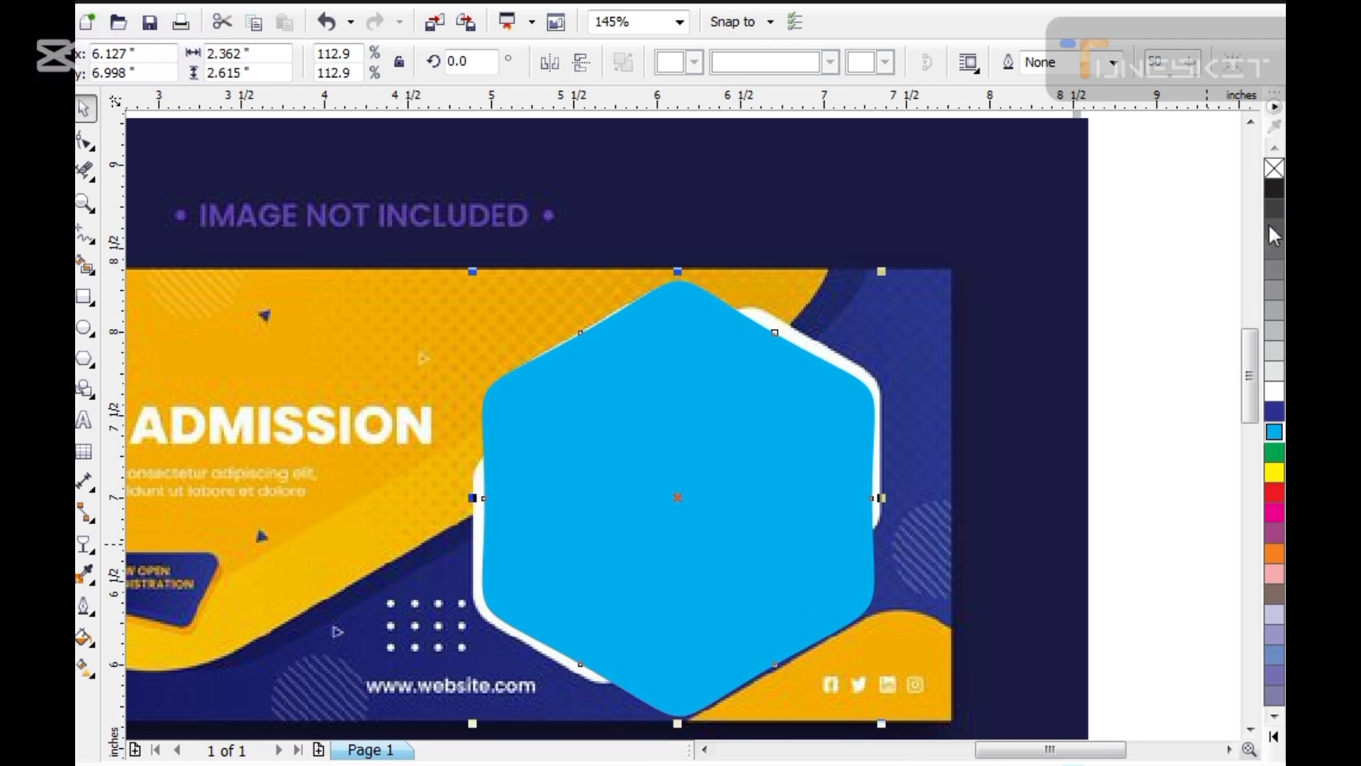
left_click(1274, 169)
right_click(1274, 390)
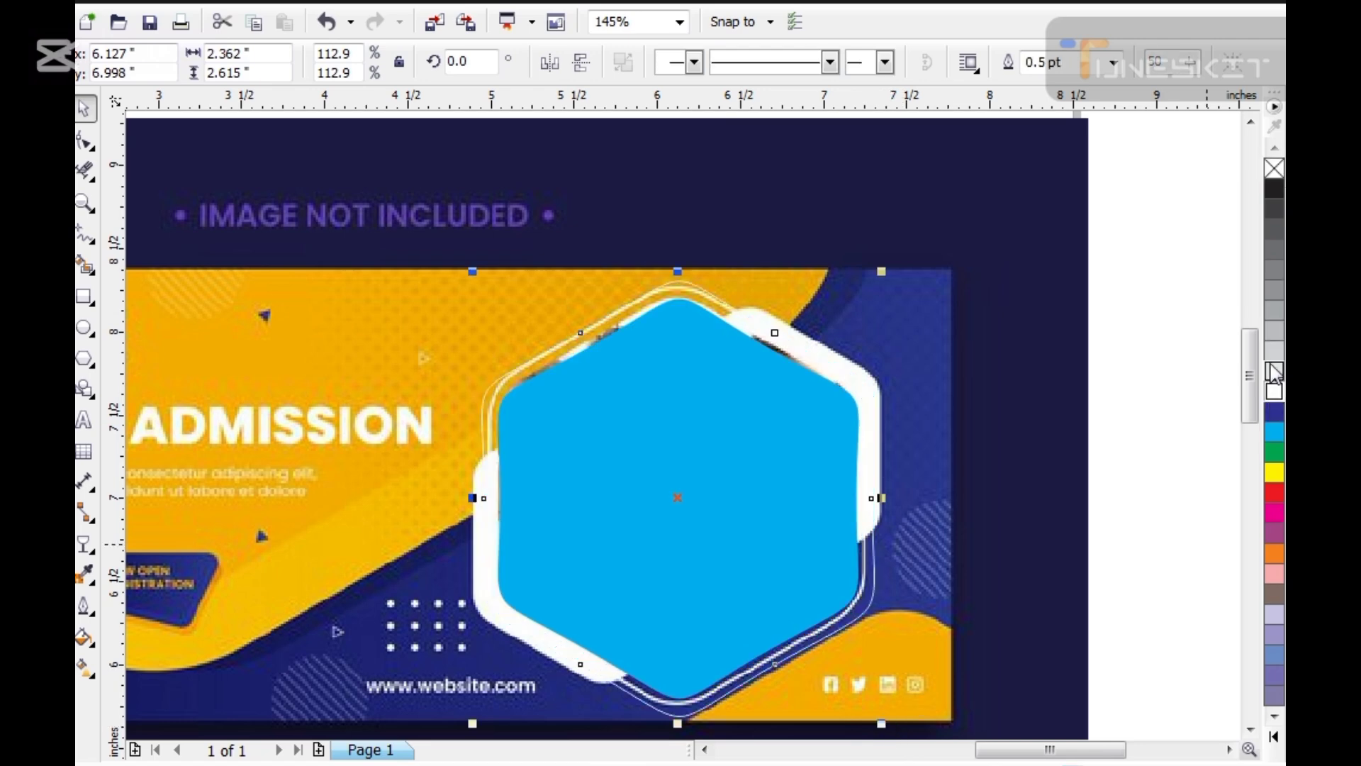
key("F12")
double_click(507, 257)
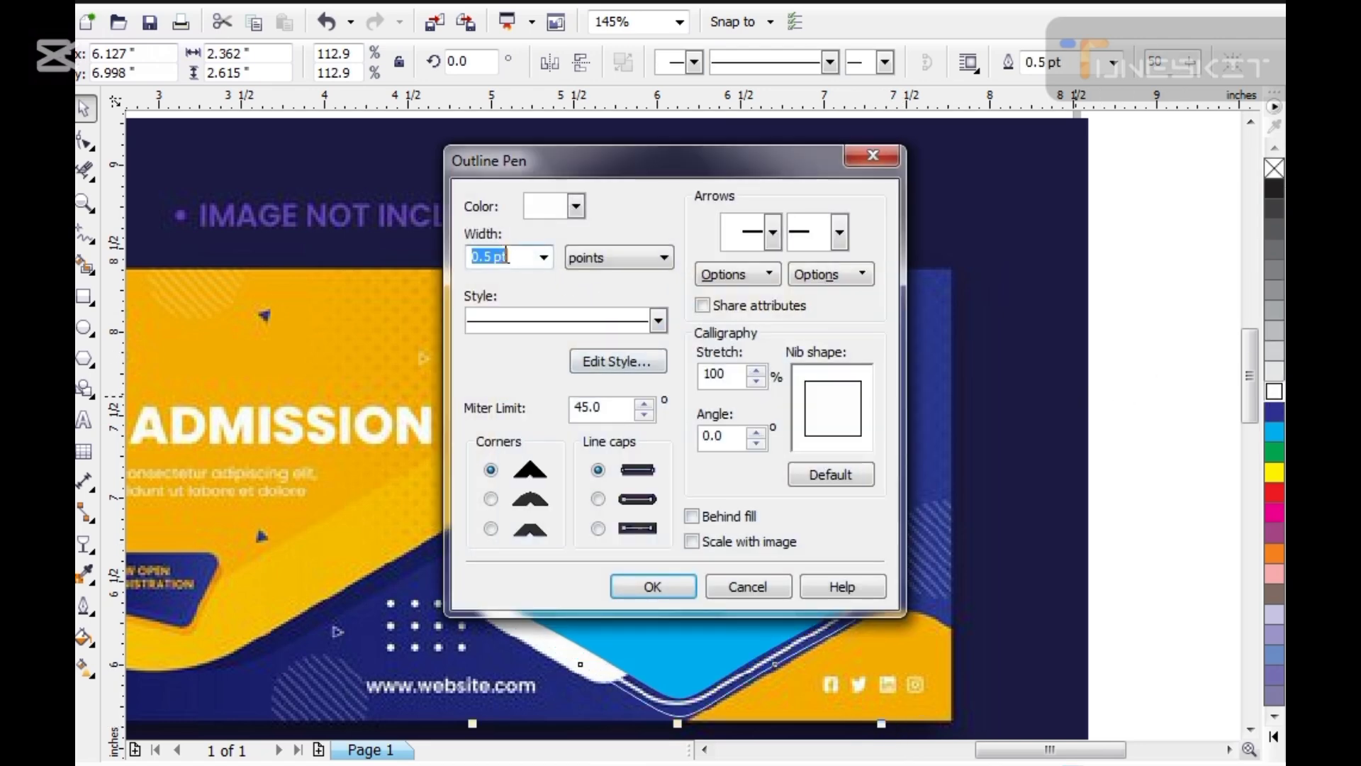
type("2")
key("Return")
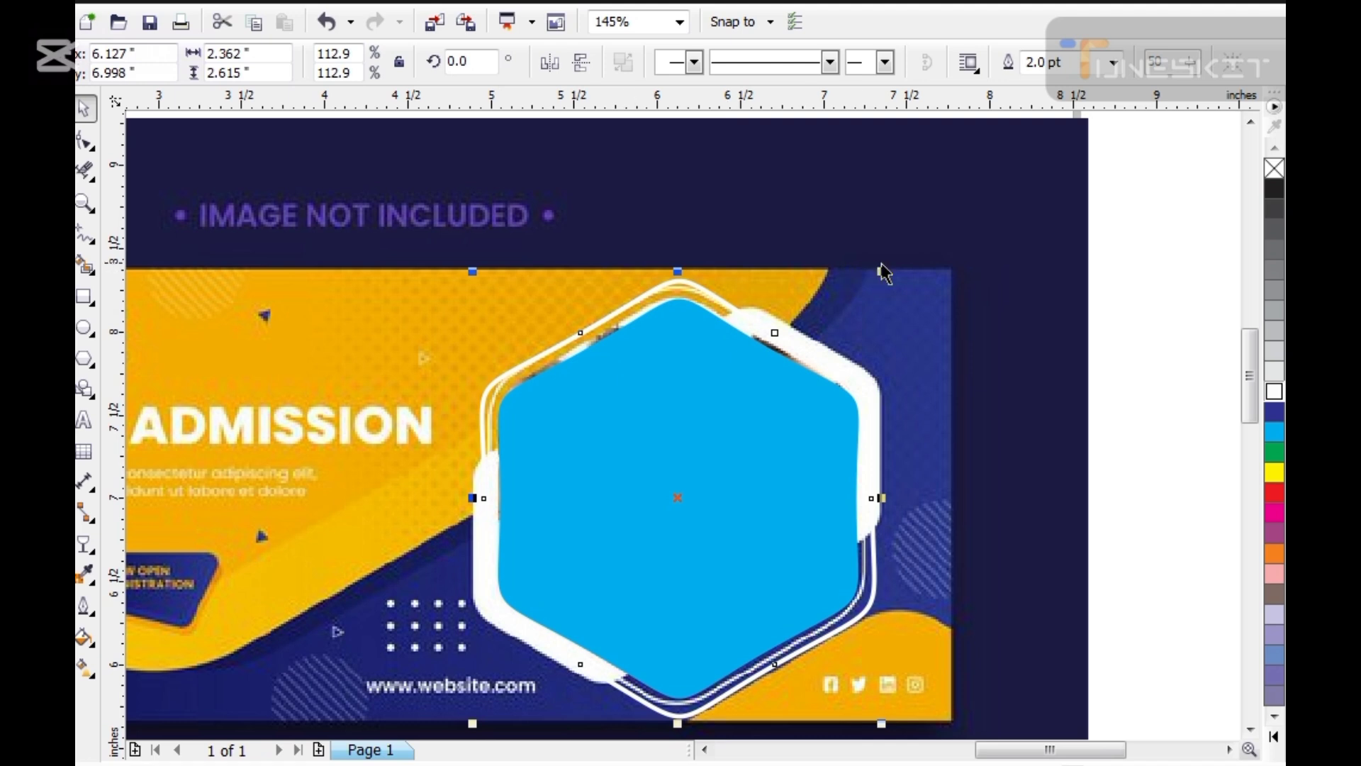
Step: Place a smaller white hexagon copy, about 1.65 by 1.83 inches without outline, at the frame's lower left behind the cyan hexagon
left_click_drag(883, 270, 821, 339)
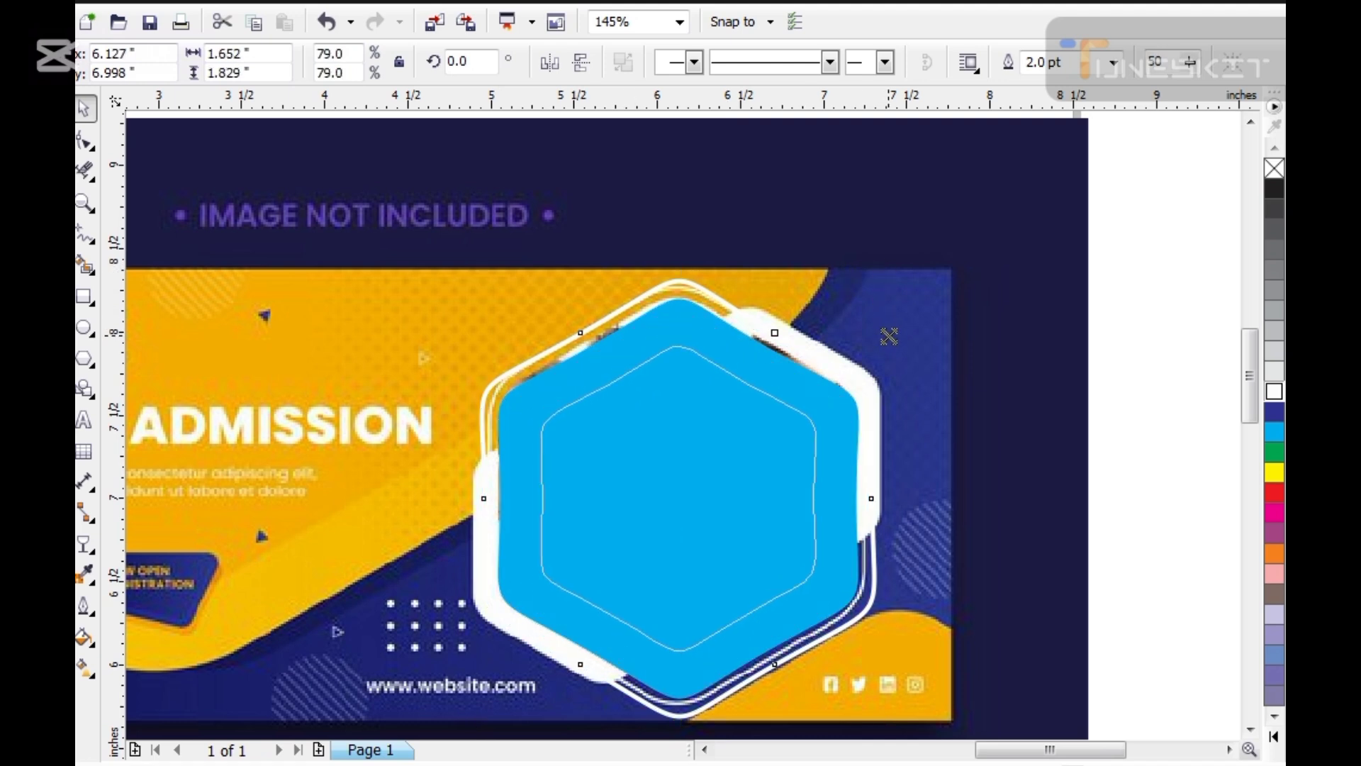
left_click_drag(678, 497, 614, 536)
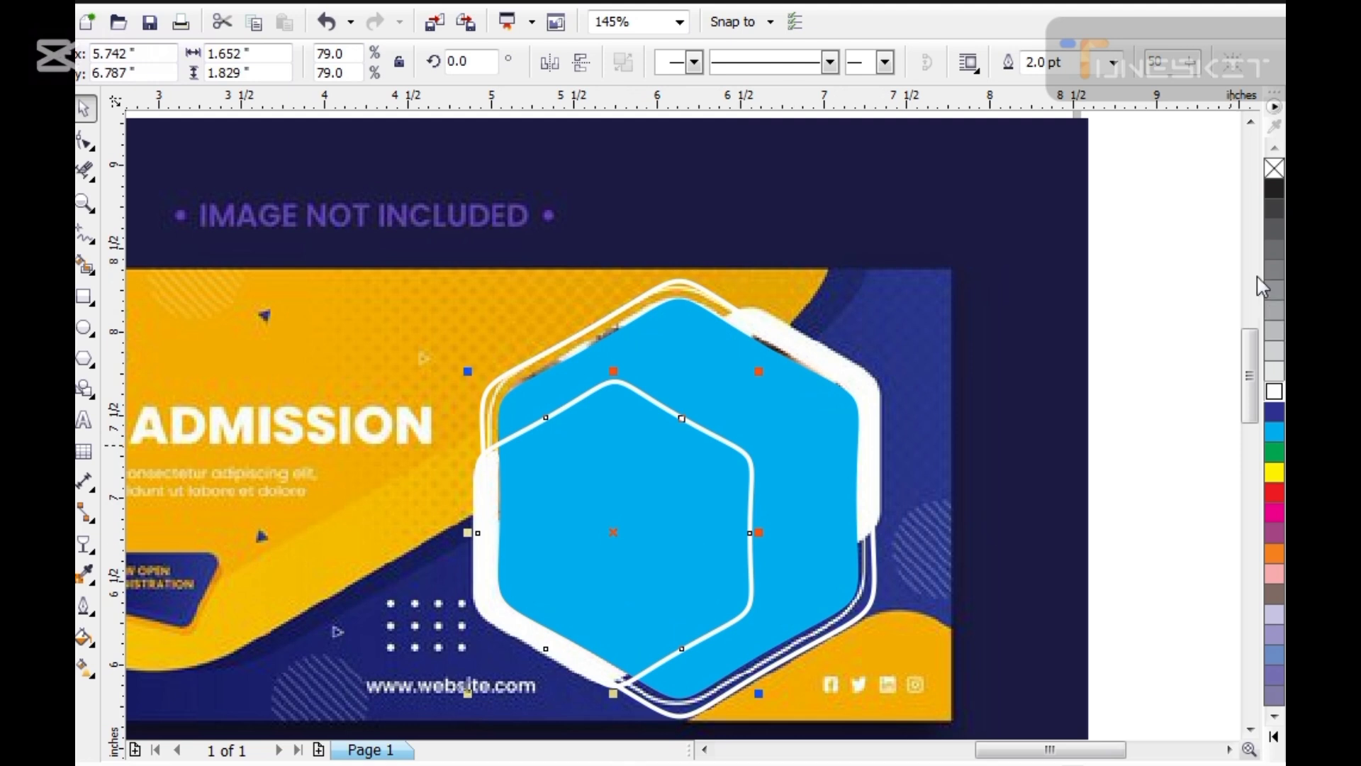
left_click(1274, 392)
right_click(1274, 168)
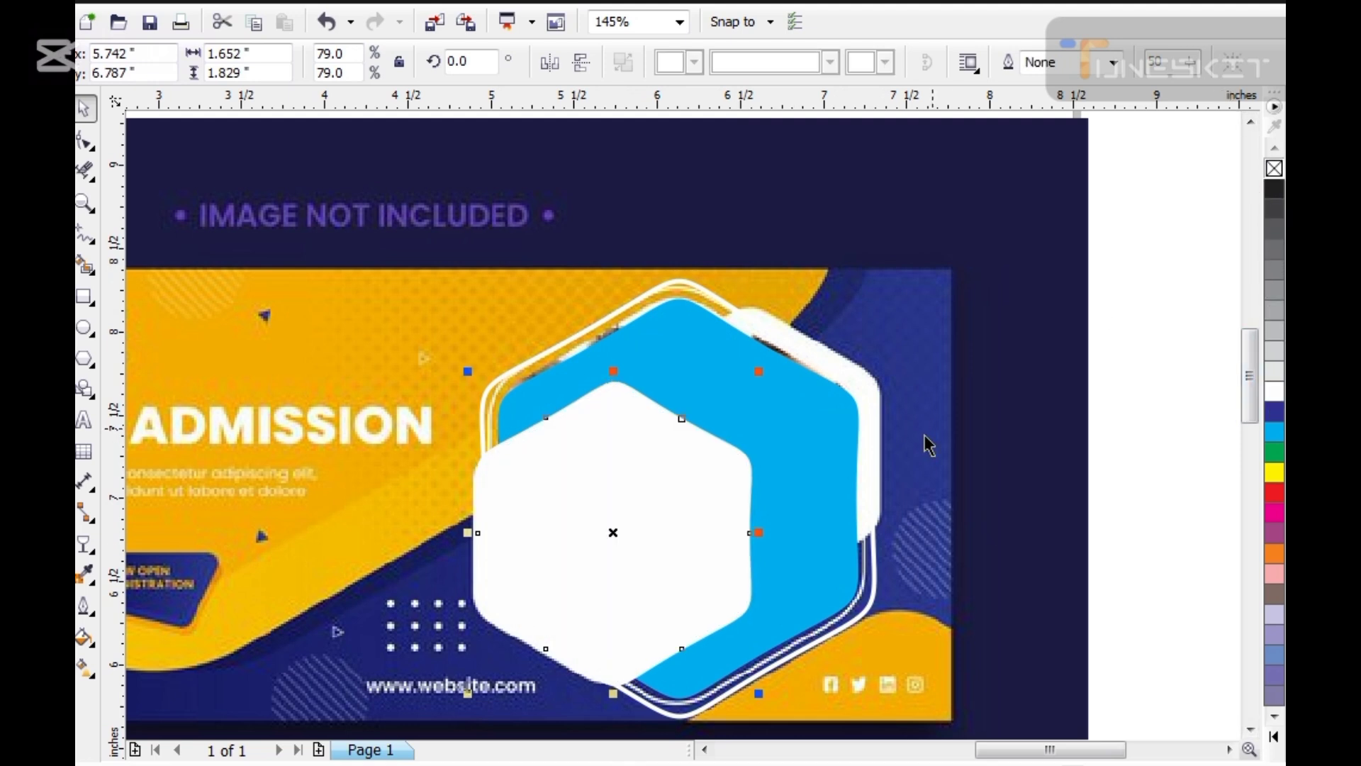
left_click(837, 471)
key("shift+Page_Up")
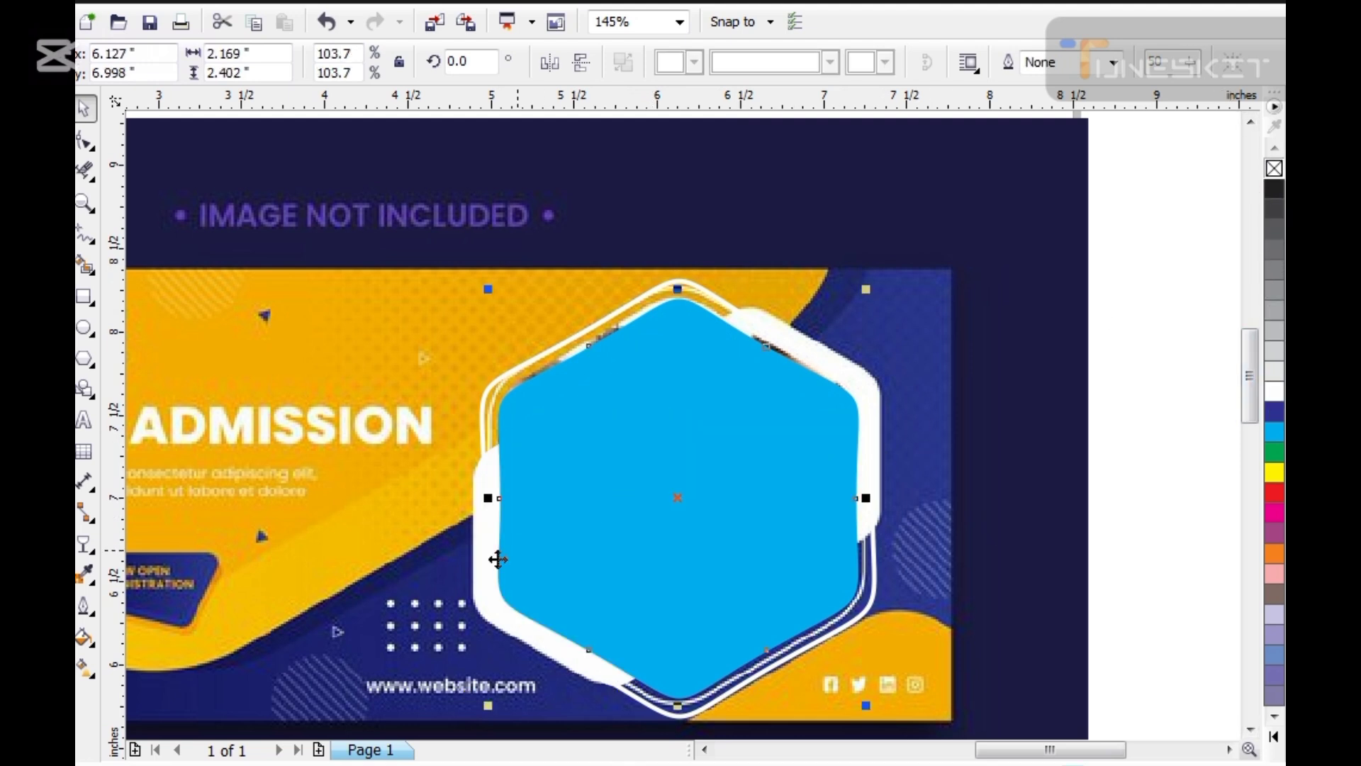
Step: Copy the white hexagon to the frame's upper right and bring the cyan hexagon to the front
left_click_drag(479, 560, 608, 501)
left_click(549, 520)
key("shift+Page_Up")
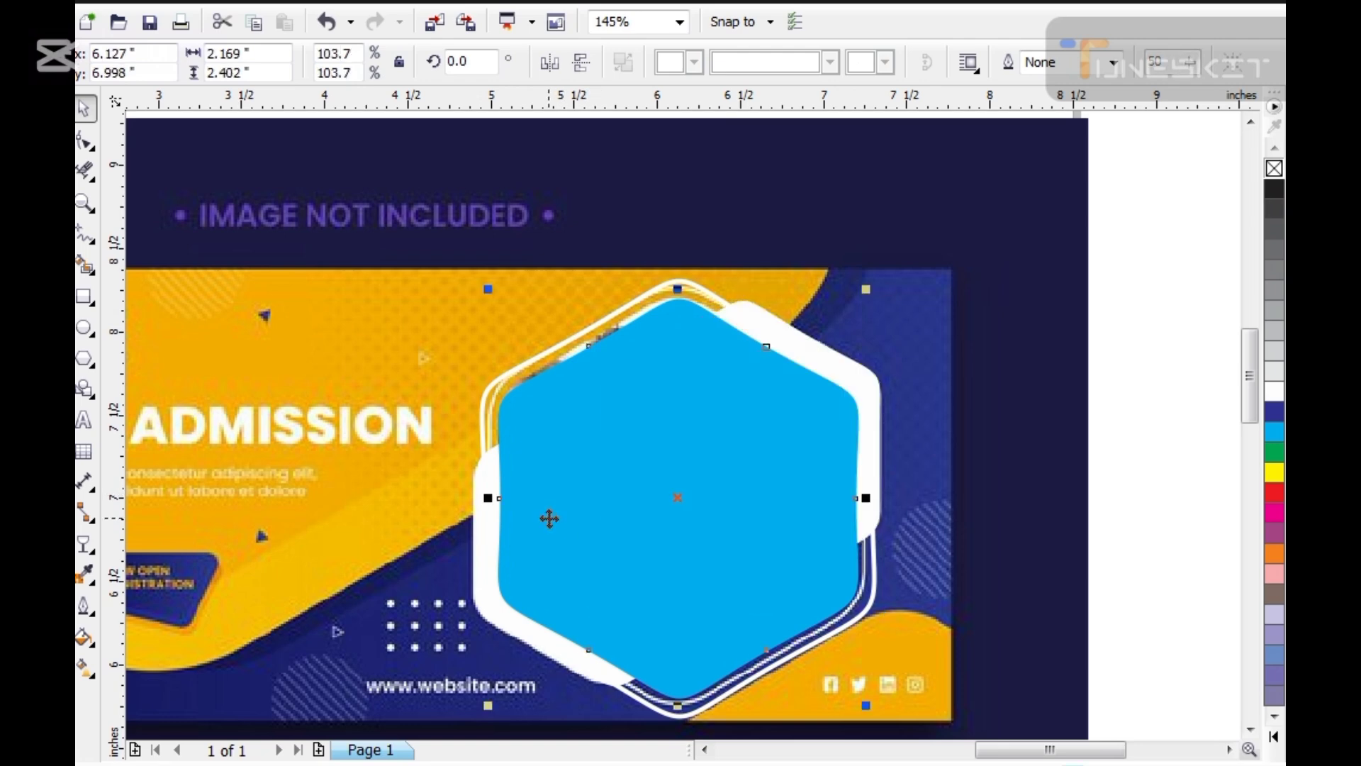
Step: Select all parts of the hexagonal frame and move them onto the right part of the recreated banner
scroll(549, 519, "down", 1)
left_click_drag(893, 351, 444, 667)
scroll(1002, 409, "down", 1)
left_click_drag(792, 468, 419, 459)
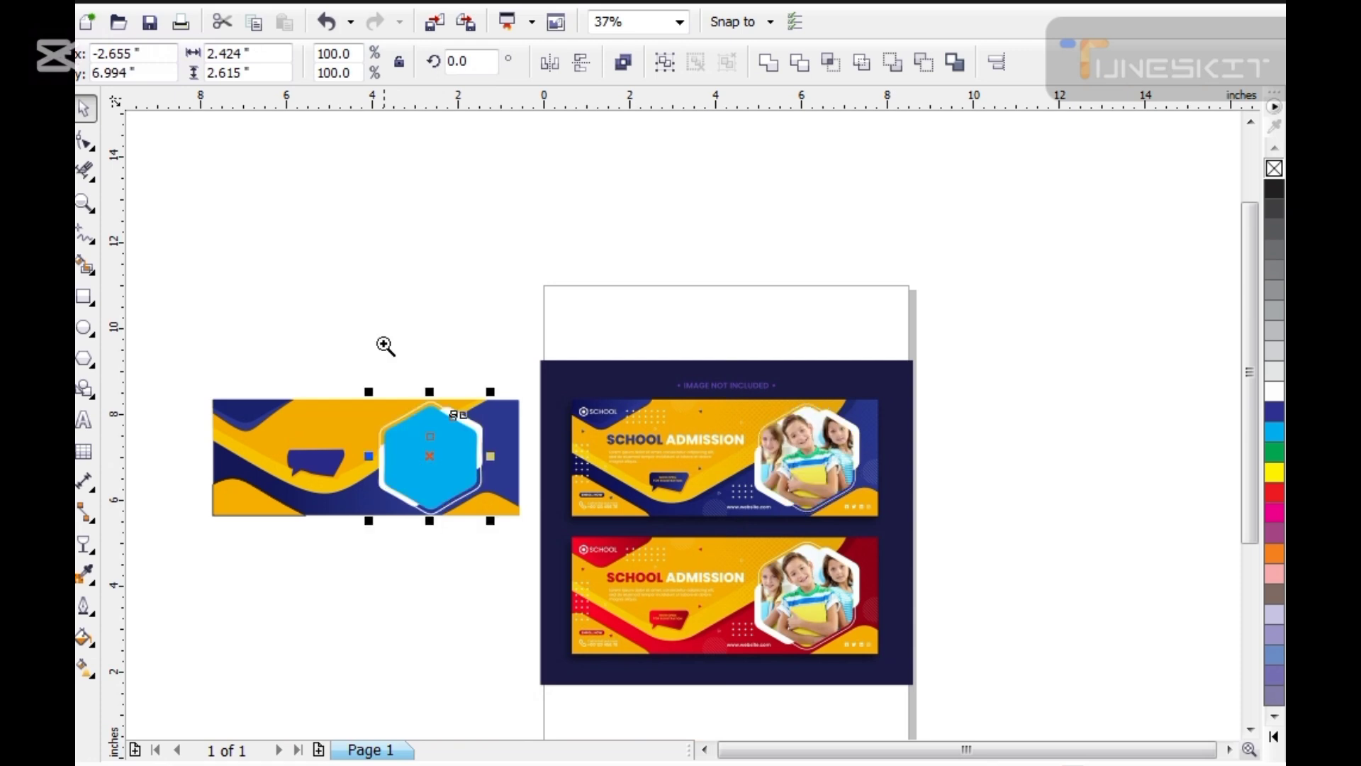
Step: Reduce the hexagonal frame to about 2.12 by 2.28 inches and centre it vertically within the banner's right part
scroll(418, 457, "up", 2)
left_click_drag(545, 451, 560, 454)
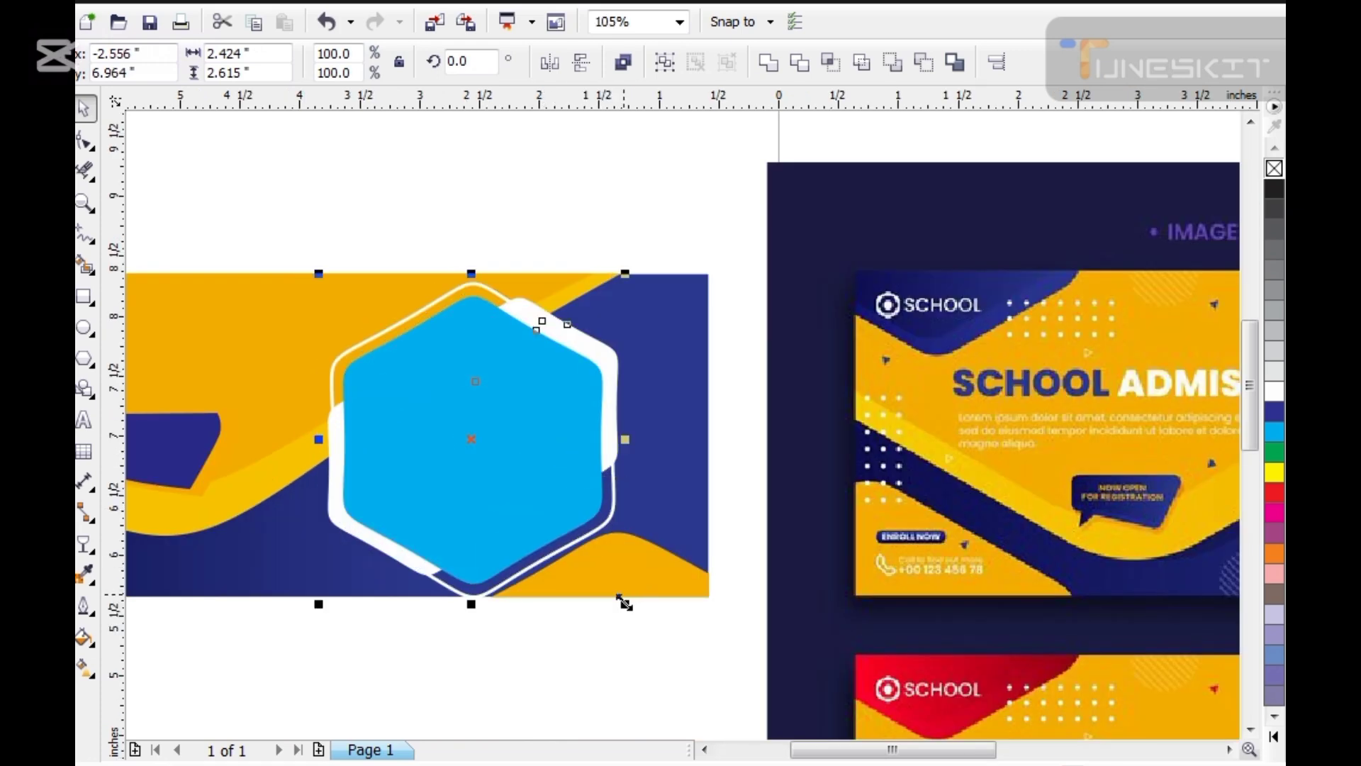
left_click_drag(624, 603, 605, 577)
left_click_drag(522, 434, 531, 429)
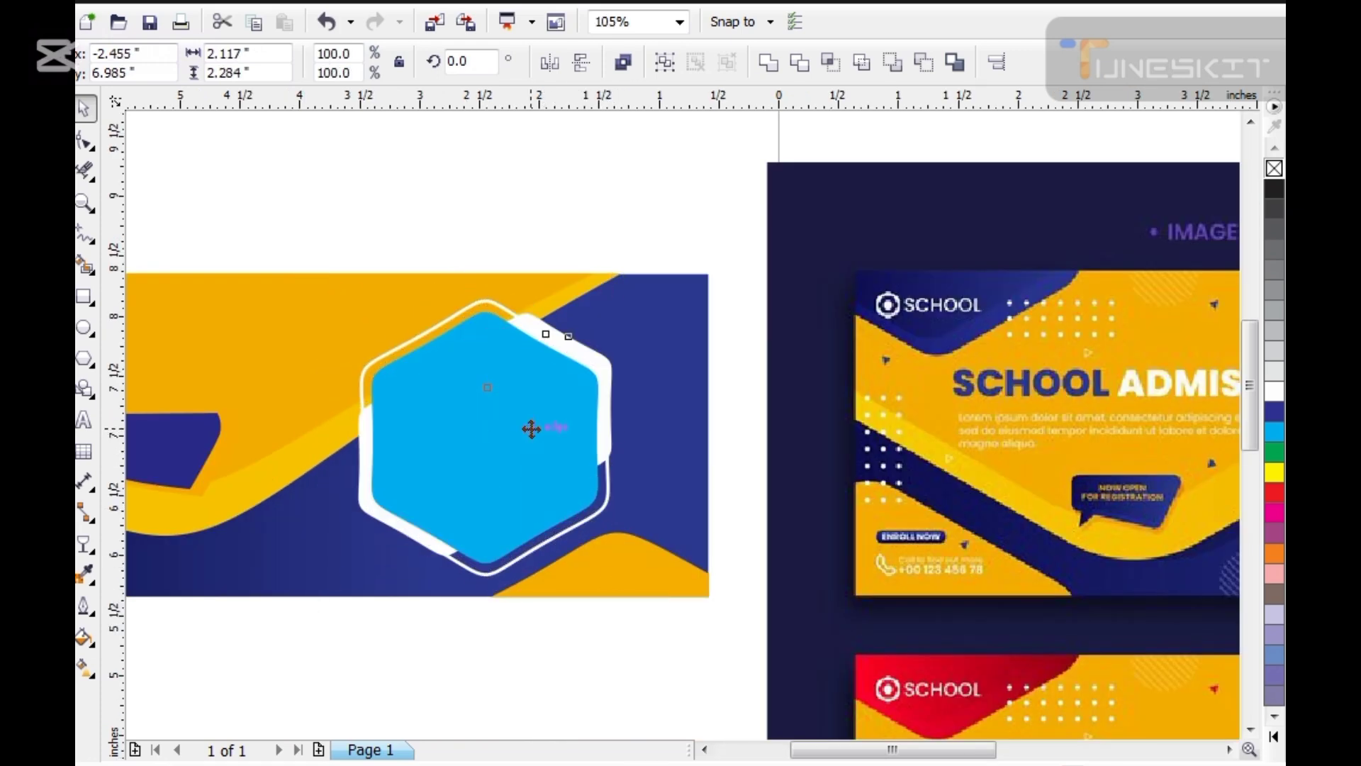
scroll(461, 603, "down", 2)
left_click(449, 537)
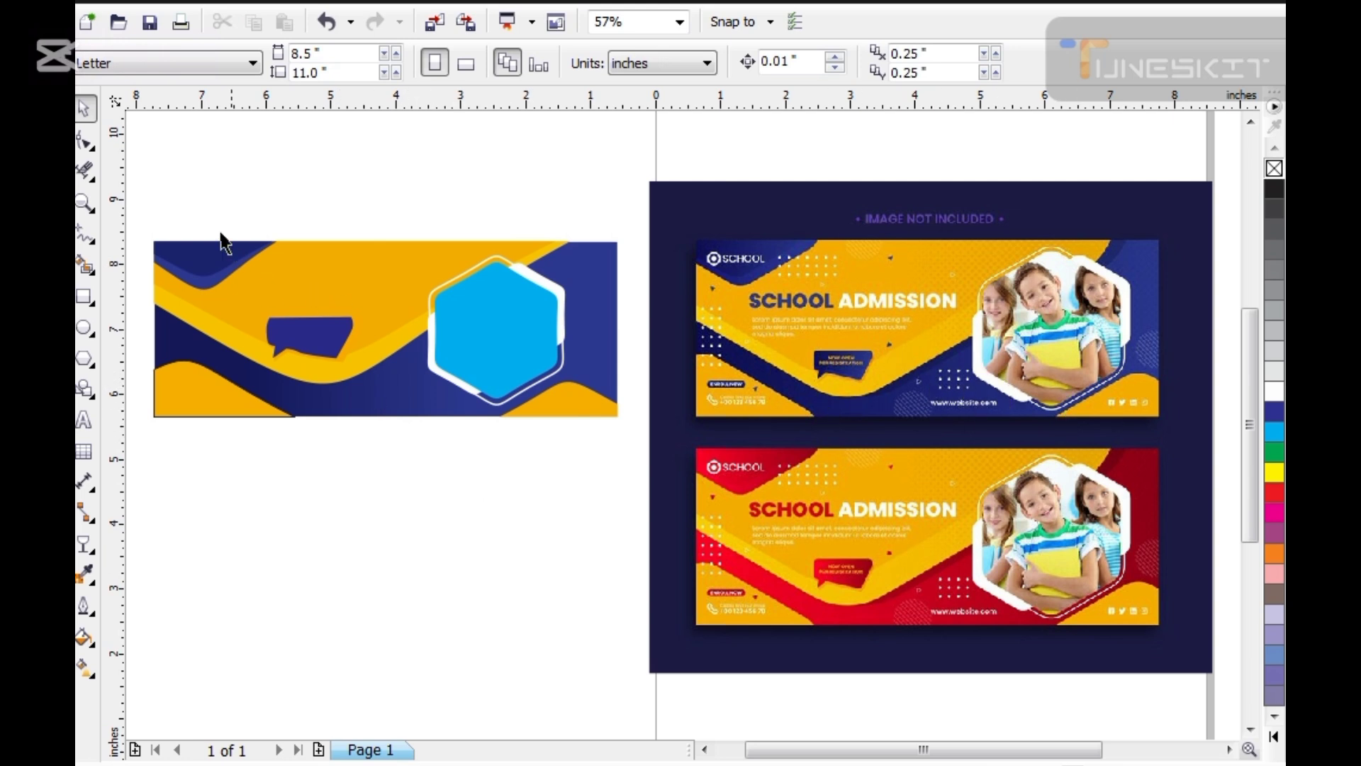
Step: Draw a circle about 0.06 inches across in the banner's upper-left corner, filled white without outline
key("F2")
mouse_move(194, 213)
left_mouse_down()
mouse_move(387, 346)
mouse_move(355, 352)
left_mouse_up()
left_click(84, 328)
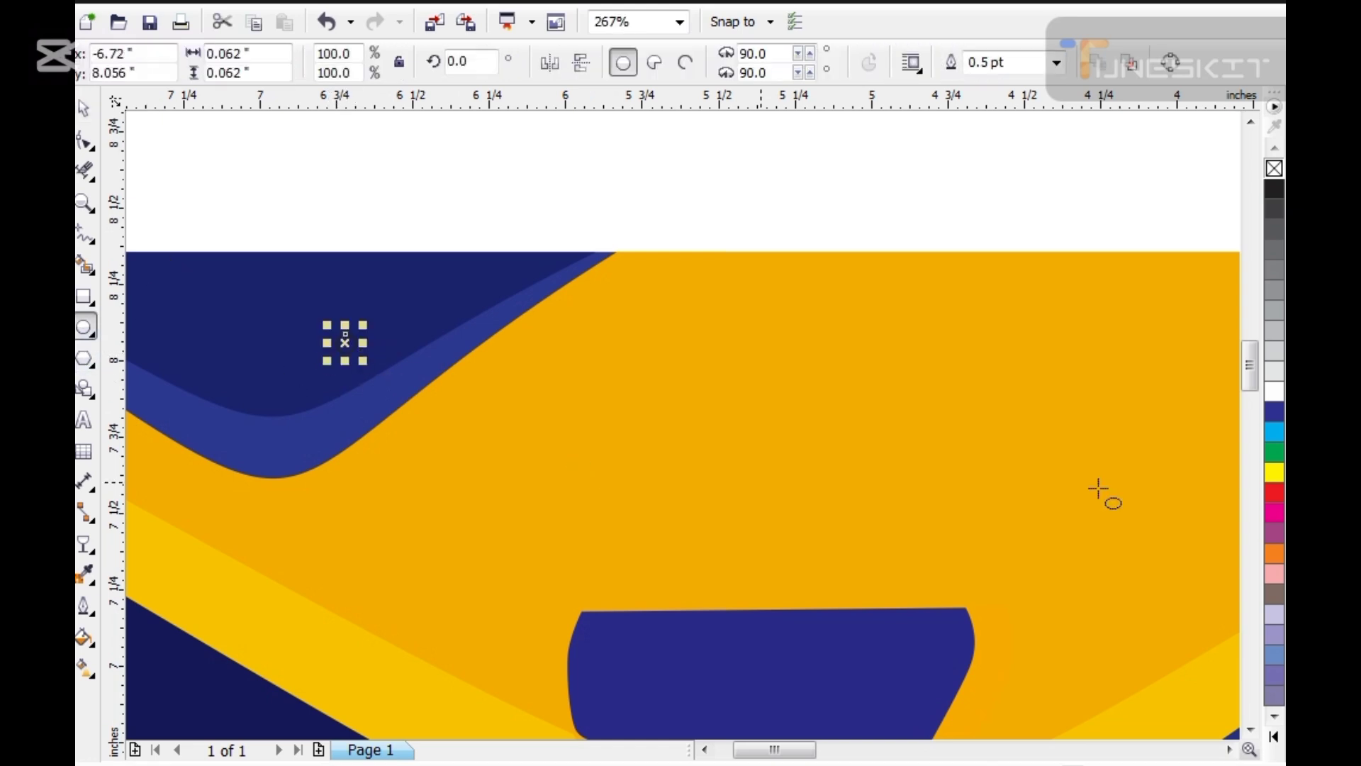
key("space")
right_click(1274, 168)
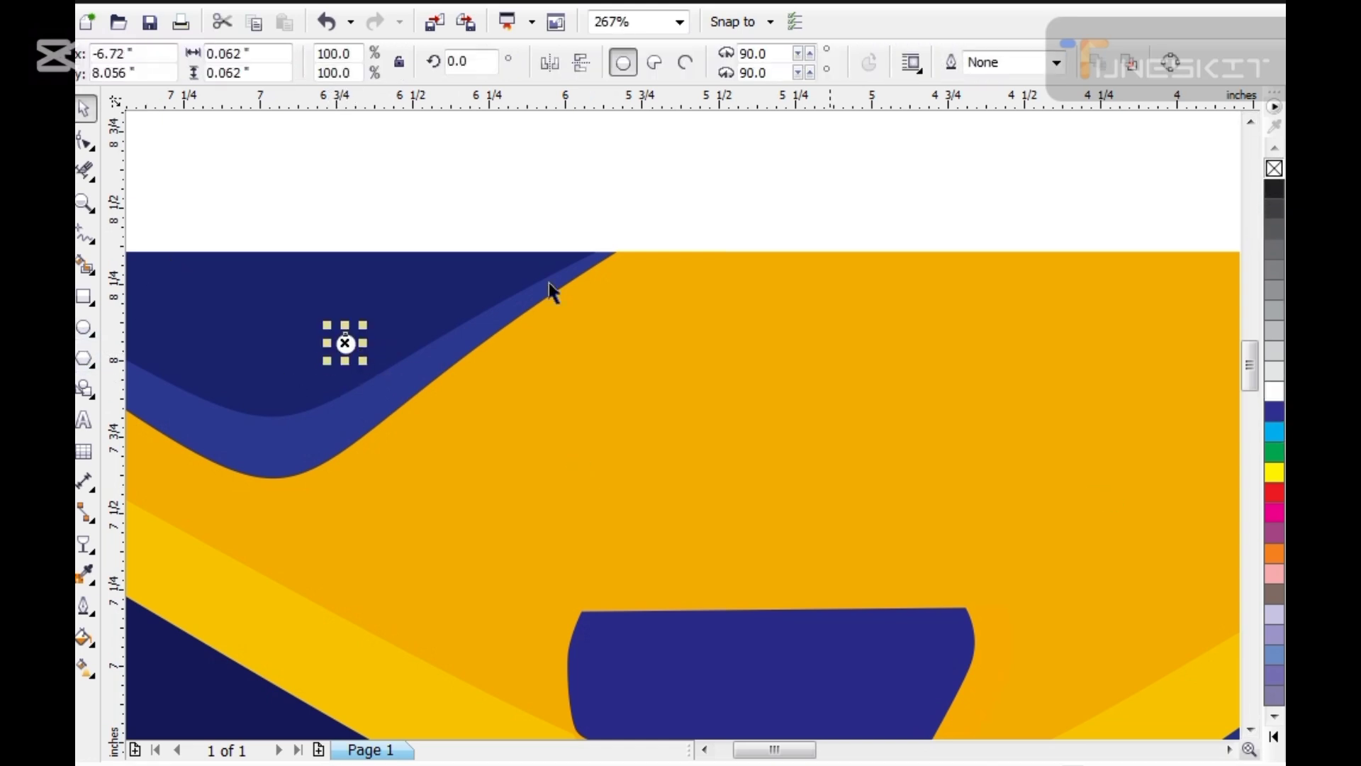
left_click_drag(370, 362, 385, 371)
key("ctrl+z")
Step: Duplicate the white dot horizontally at equal spacing into a row of six
left_click_drag(428, 195, 410, 365)
scroll(435, 326, "down", 3)
key("ctrl+r")
left_click_drag(325, 222, 646, 480)
Step: Duplicate the row of dots downward at equal spacing to make four rows
key("F2")
left_click_drag(617, 334, 615, 381)
key("ctrl+r")
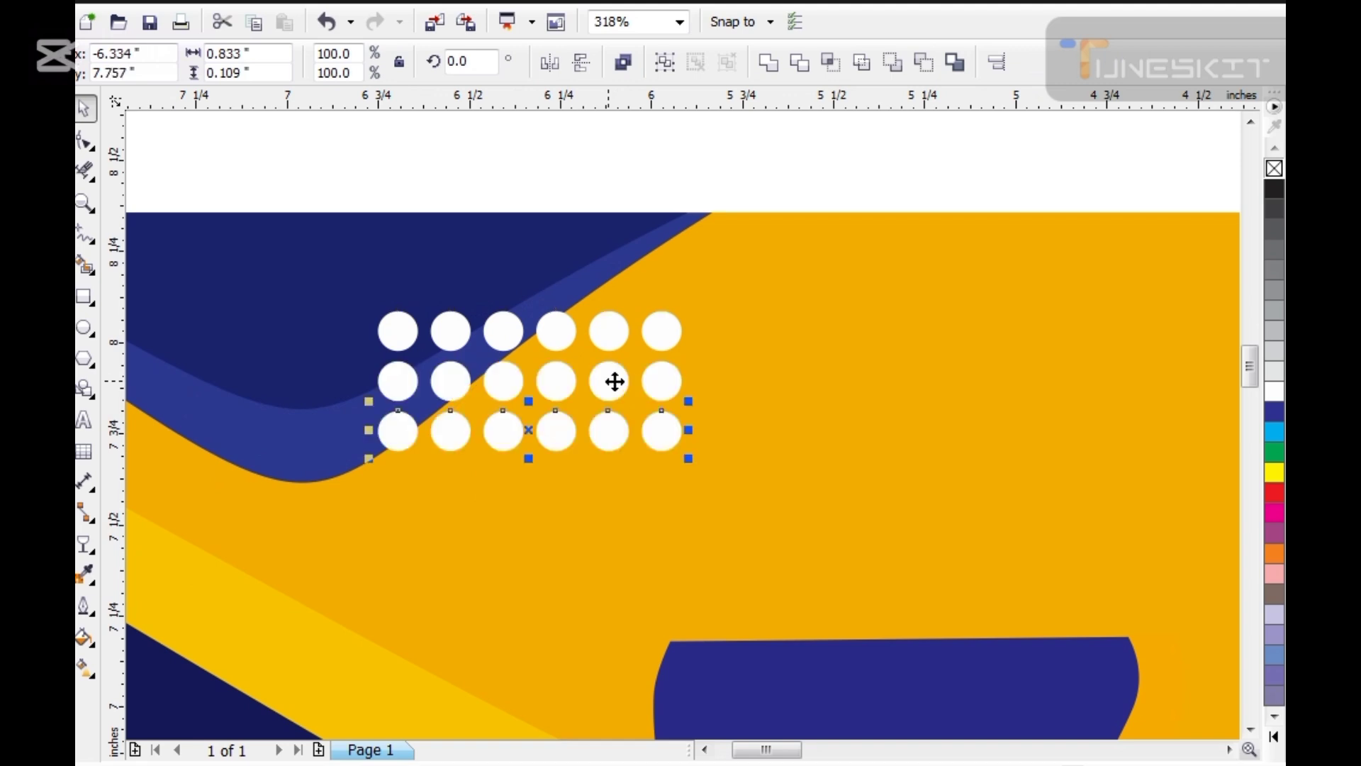
key("ctrl+r")
Step: Shrink the dot grid, double it sideways to twelve columns, and group it at about 0.77 by 0.24 inches
left_click_drag(692, 506, 510, 386)
scroll(477, 355, "down", 4)
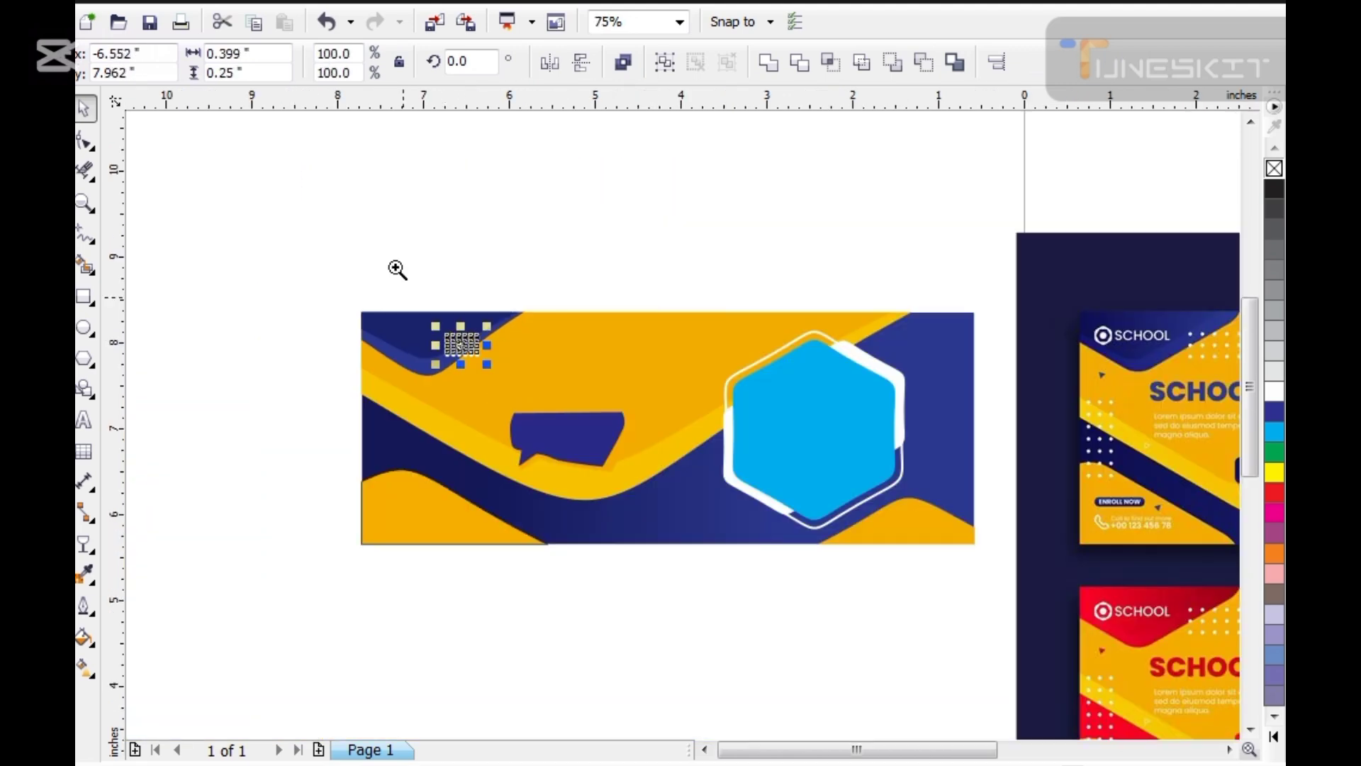
left_click_drag(652, 518, 665, 527)
left_click_drag(571, 347, 654, 317)
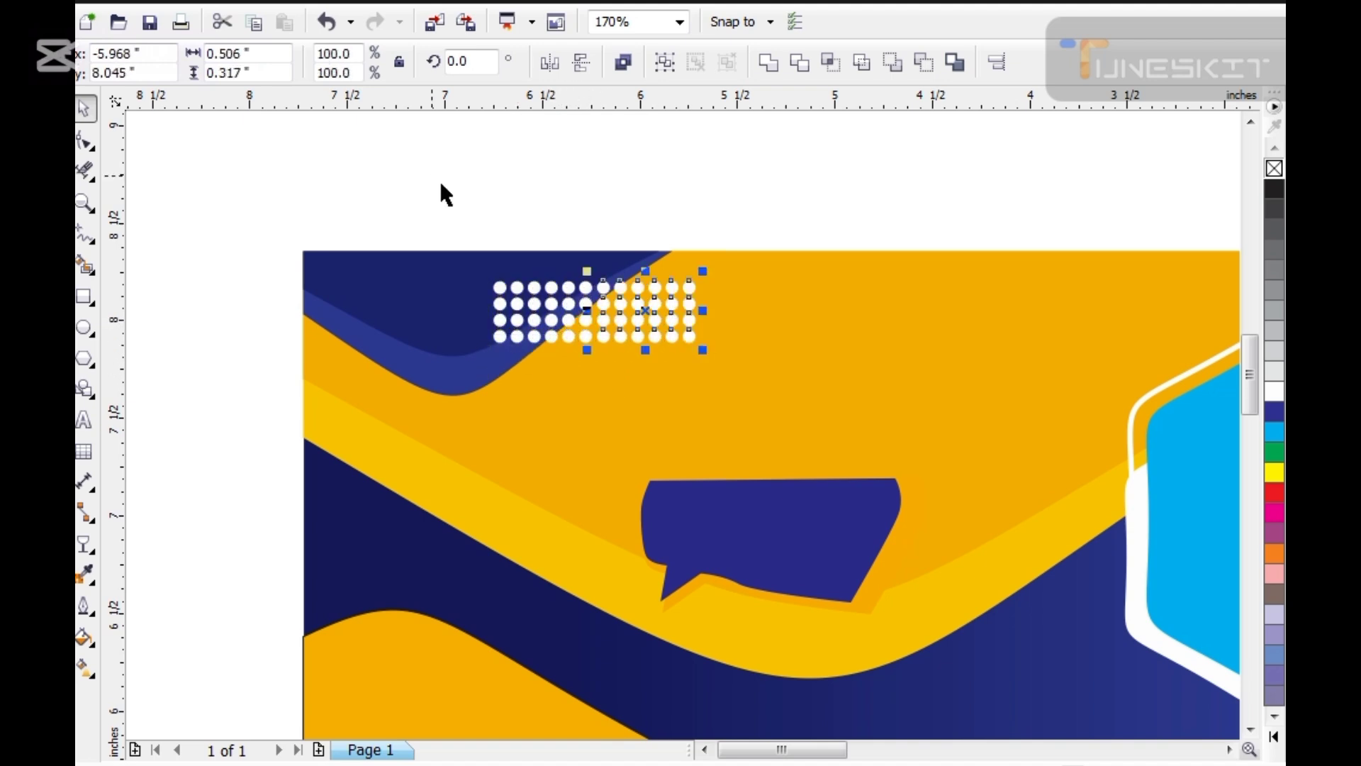
left_click_drag(440, 192, 737, 394)
left_click_drag(703, 349, 653, 380)
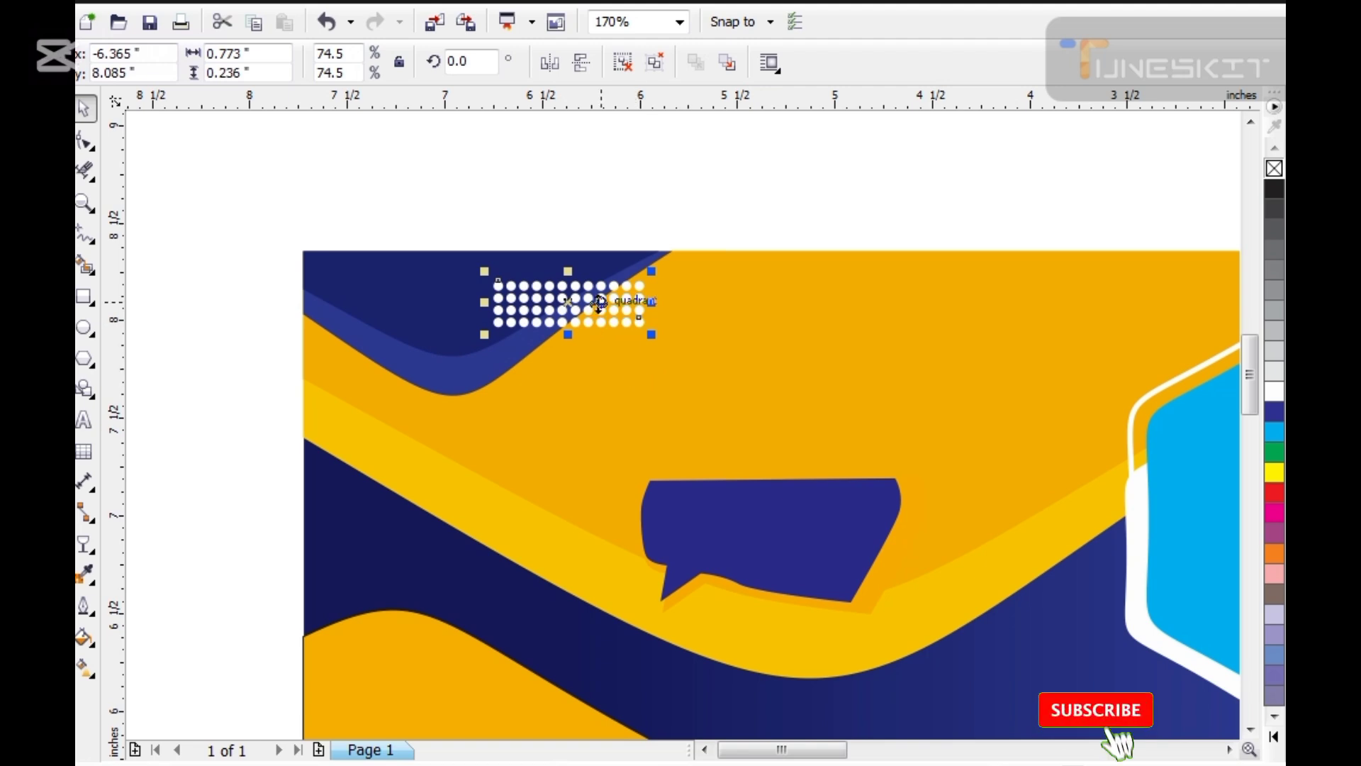
Step: Copy the dot group onto the dark blue band at the banner's left edge
left_click_drag(605, 285, 426, 551)
right_click(426, 552)
scroll(371, 468, "down", 2)
Step: Apply uniform transparency to both dot groups
key("F2")
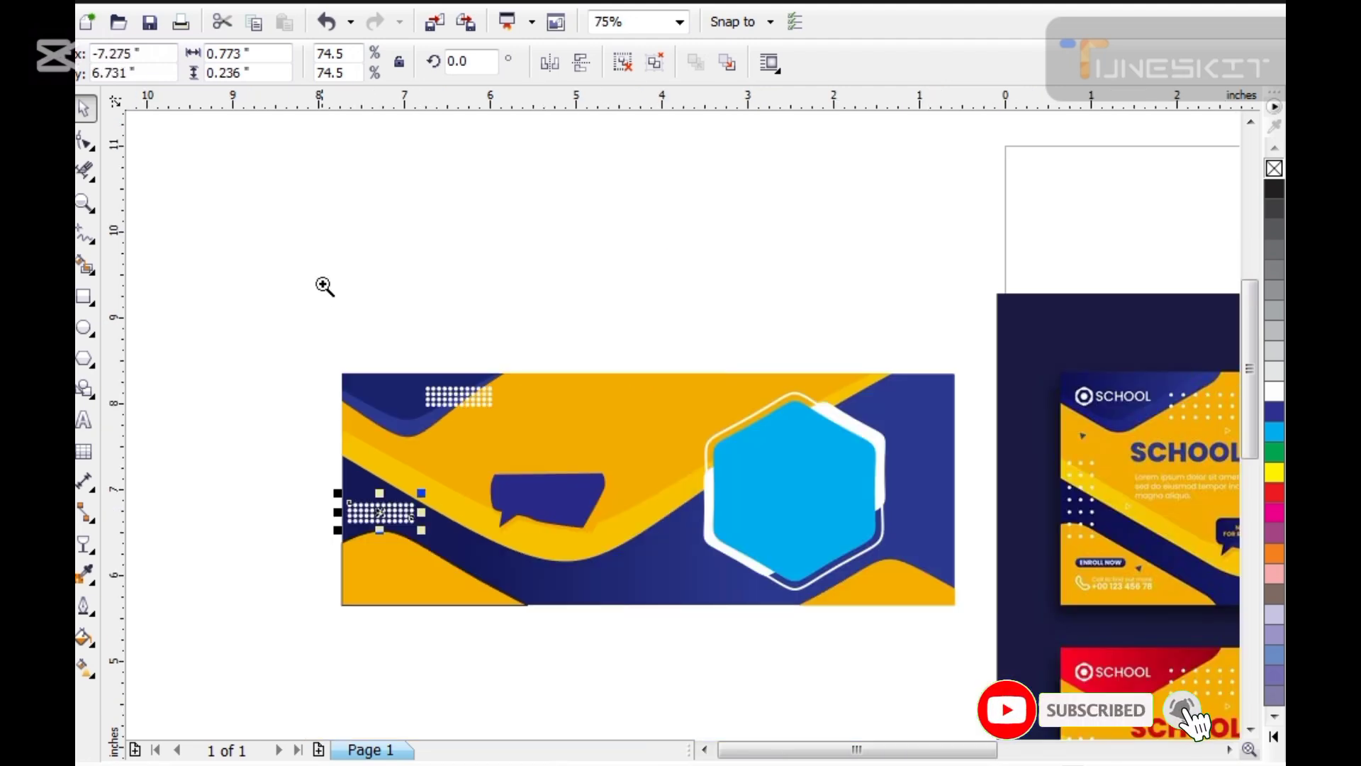
left_click_drag(323, 284, 957, 639)
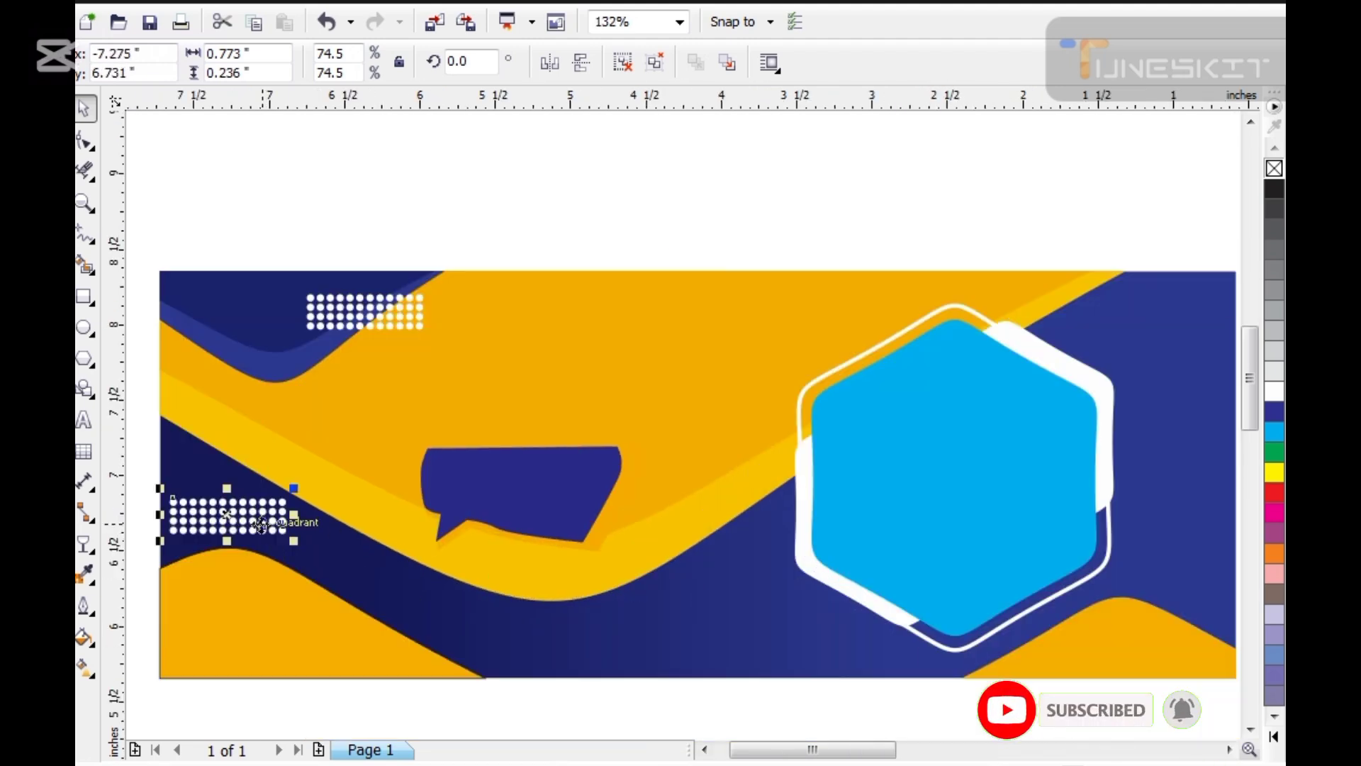
left_click(182, 64)
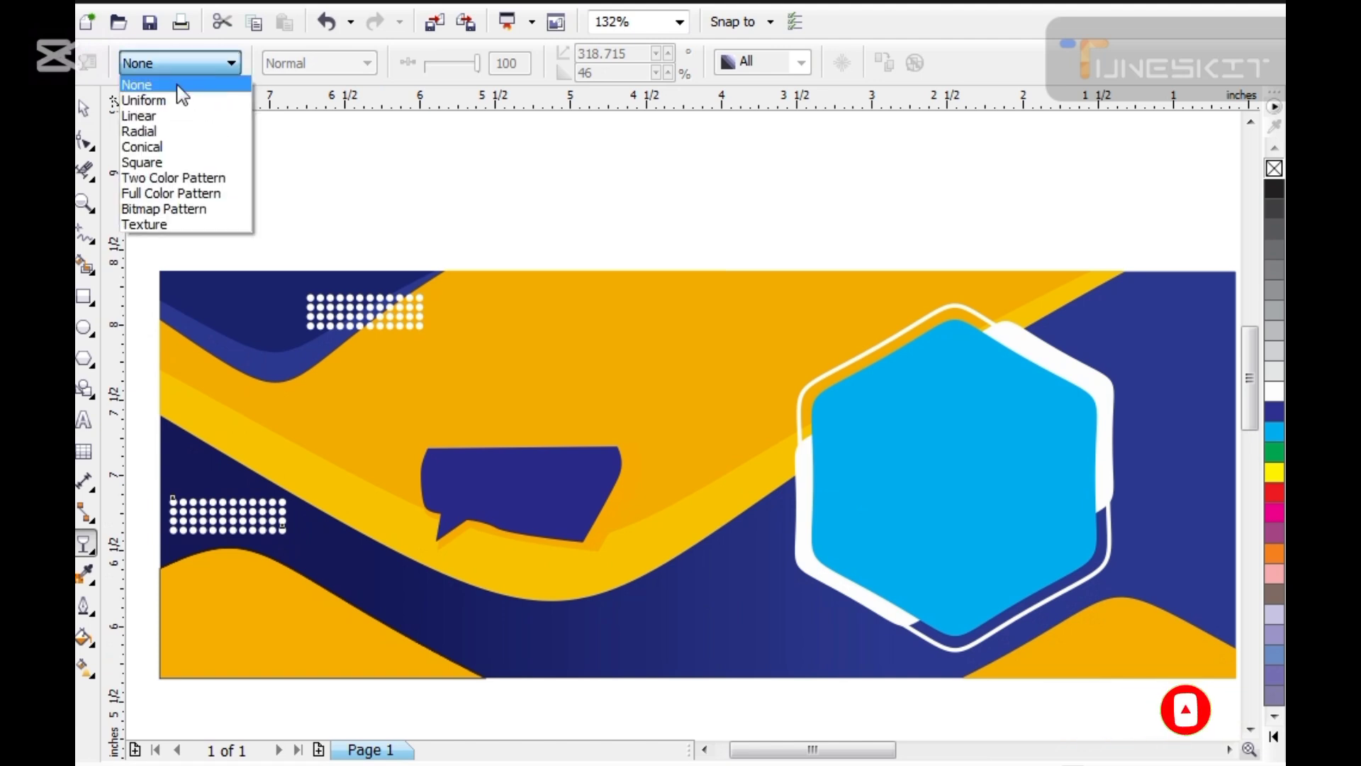
left_click(177, 95)
key("space")
left_click(367, 316)
key("ctrl+r")
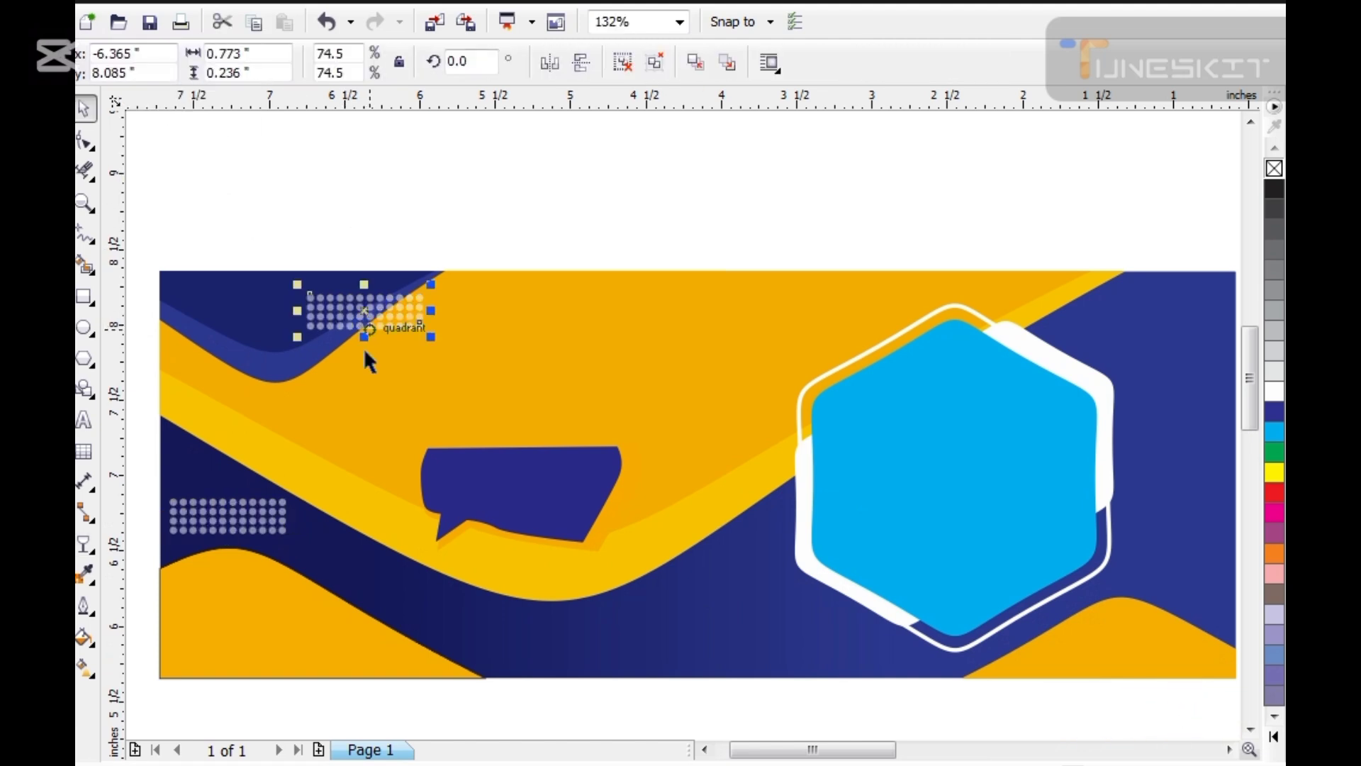
Step: Copy the transparent dot group from the left edge to the blue area at the hexagonal frame's lower left
scroll(253, 512, "down", 2)
scroll(254, 517, "down", 3)
left_click(233, 511)
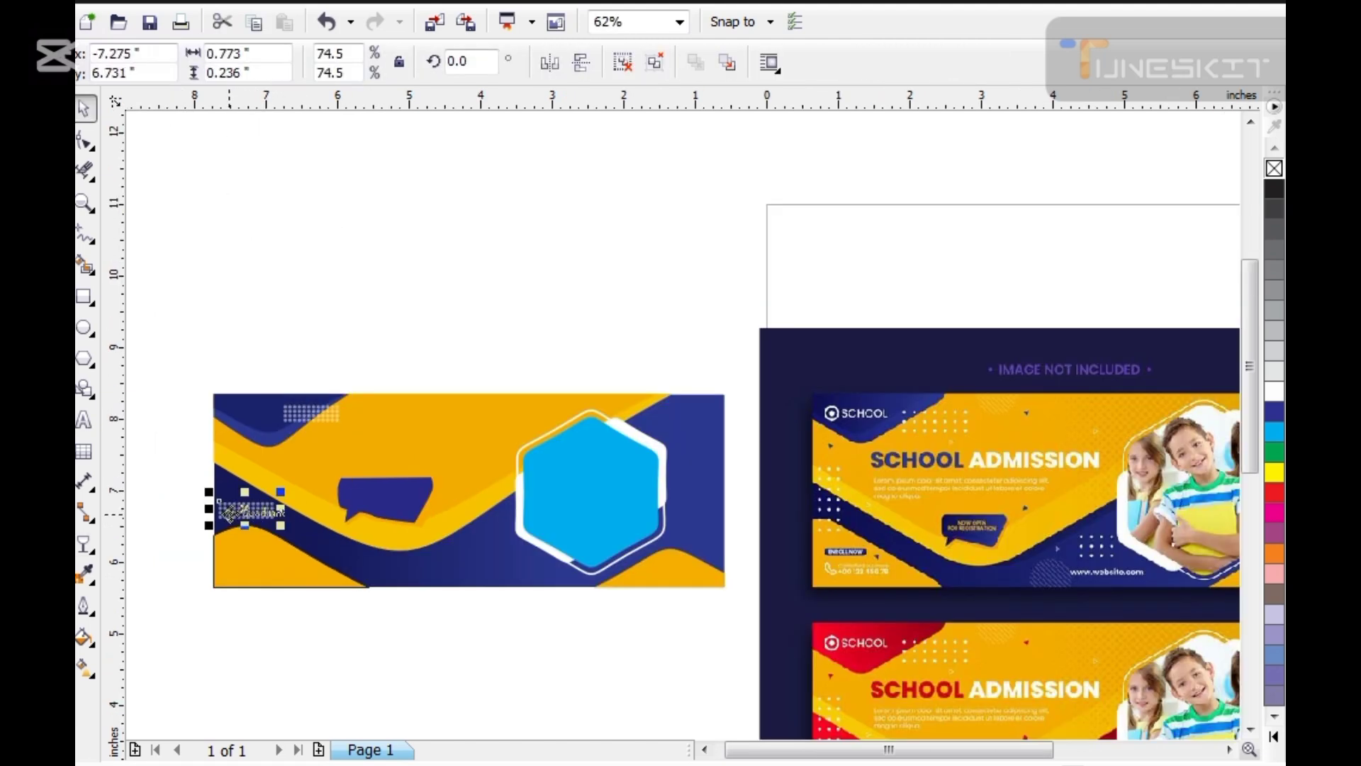
left_click_drag(229, 514, 490, 565)
right_click(491, 565)
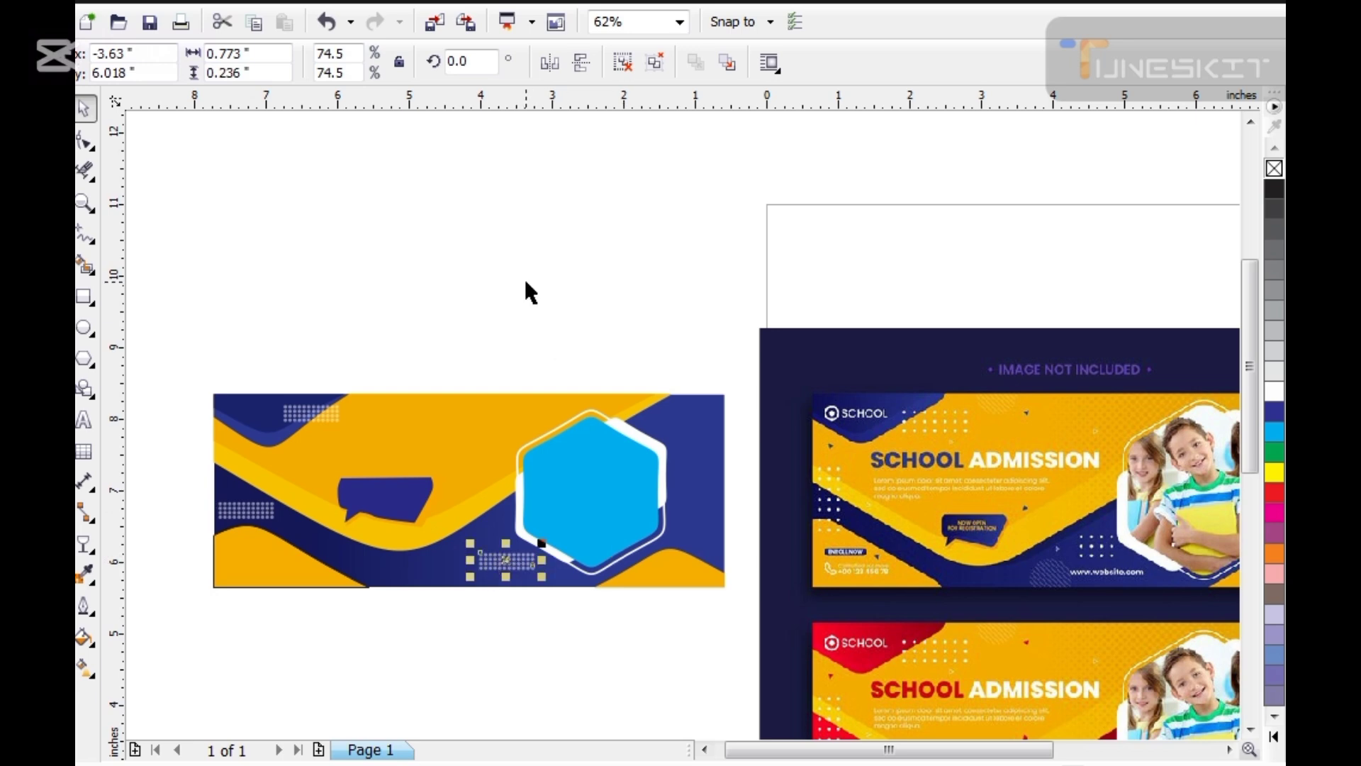
left_click(531, 291)
Step: Select the whole recreated banner and place a copy of it directly below the original
scroll(504, 355, "down", 3)
scroll(505, 357, "up", 3)
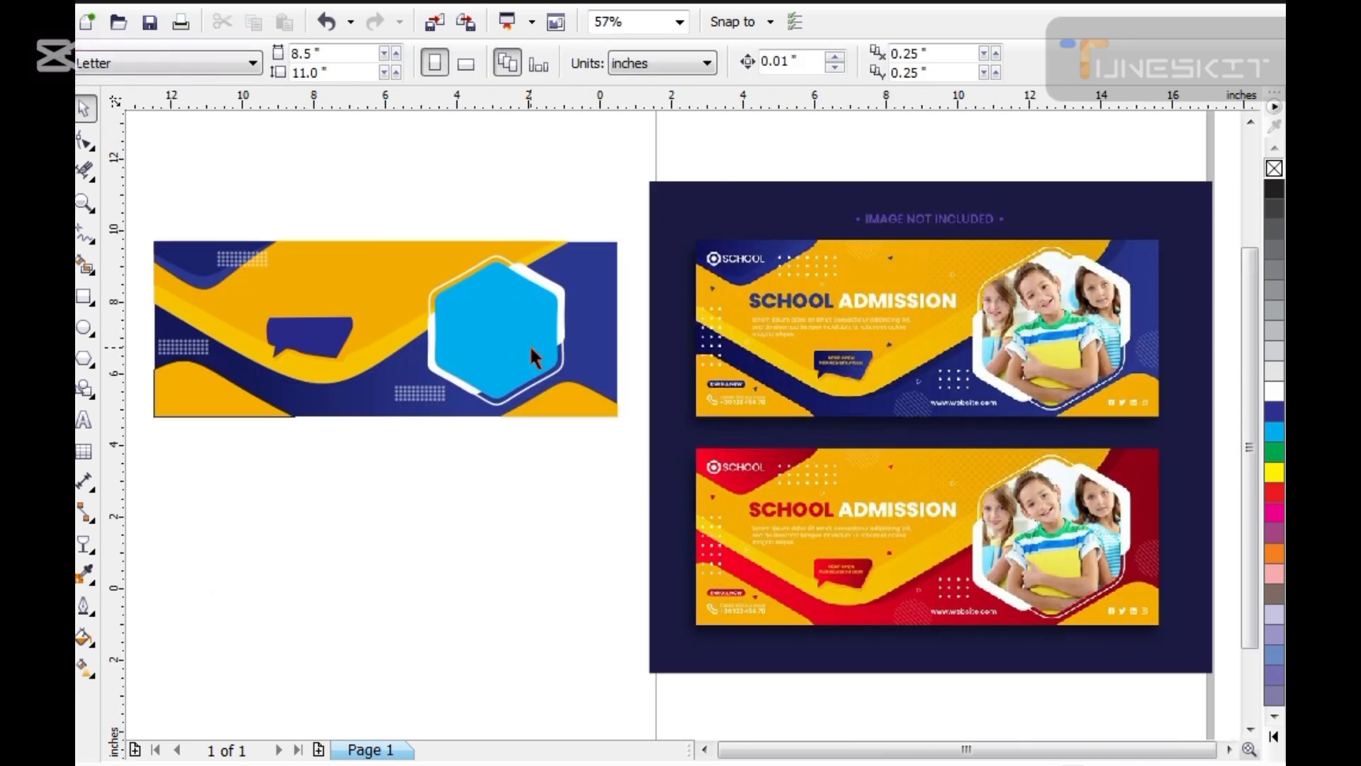
scroll(529, 354, "down", 3)
scroll(362, 475, "up", 2)
left_click_drag(213, 134, 741, 474)
left_click_drag(623, 316, 641, 495)
right_click(641, 495)
left_click(580, 617)
key("F4")
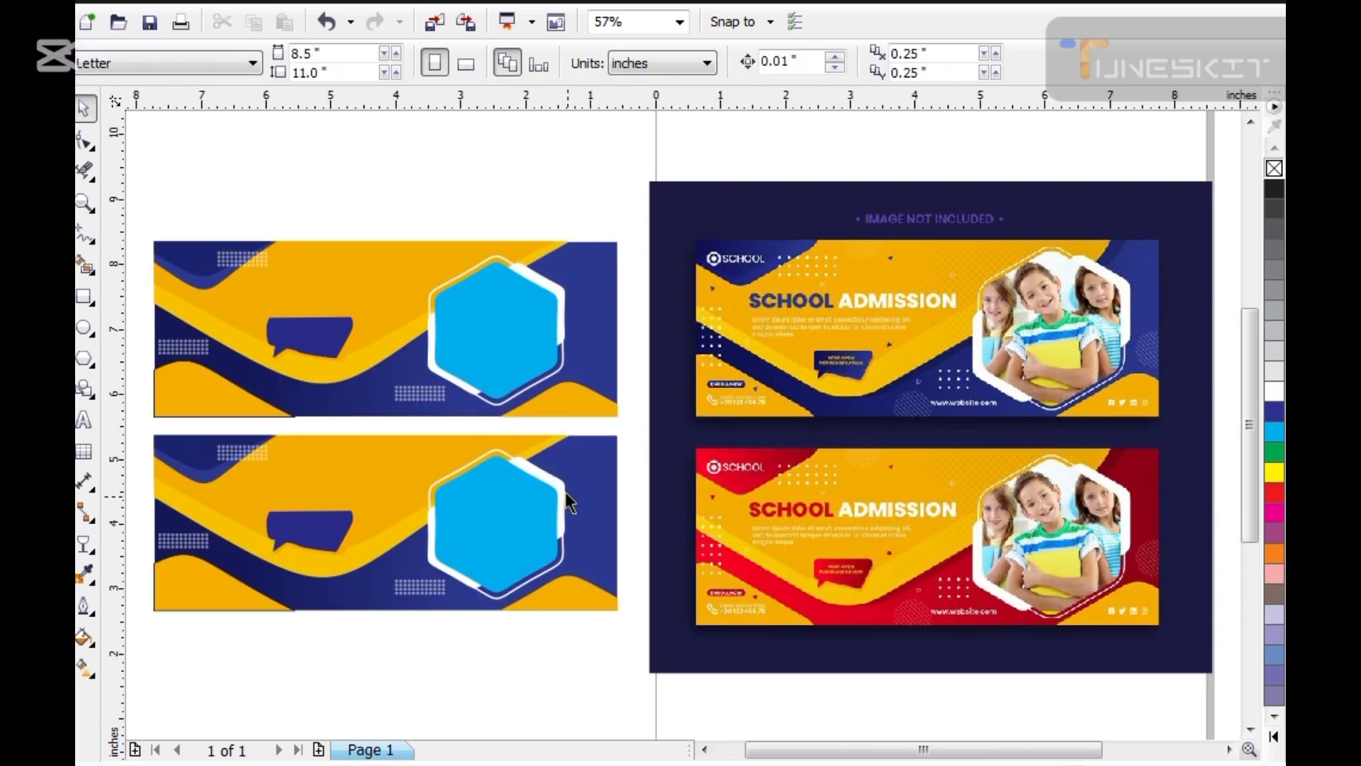
Step: Recolour the lower banner's upper-left corner shapes with reds sampled from the reference: dark red for the inner, bright red for the outer
left_click(380, 475)
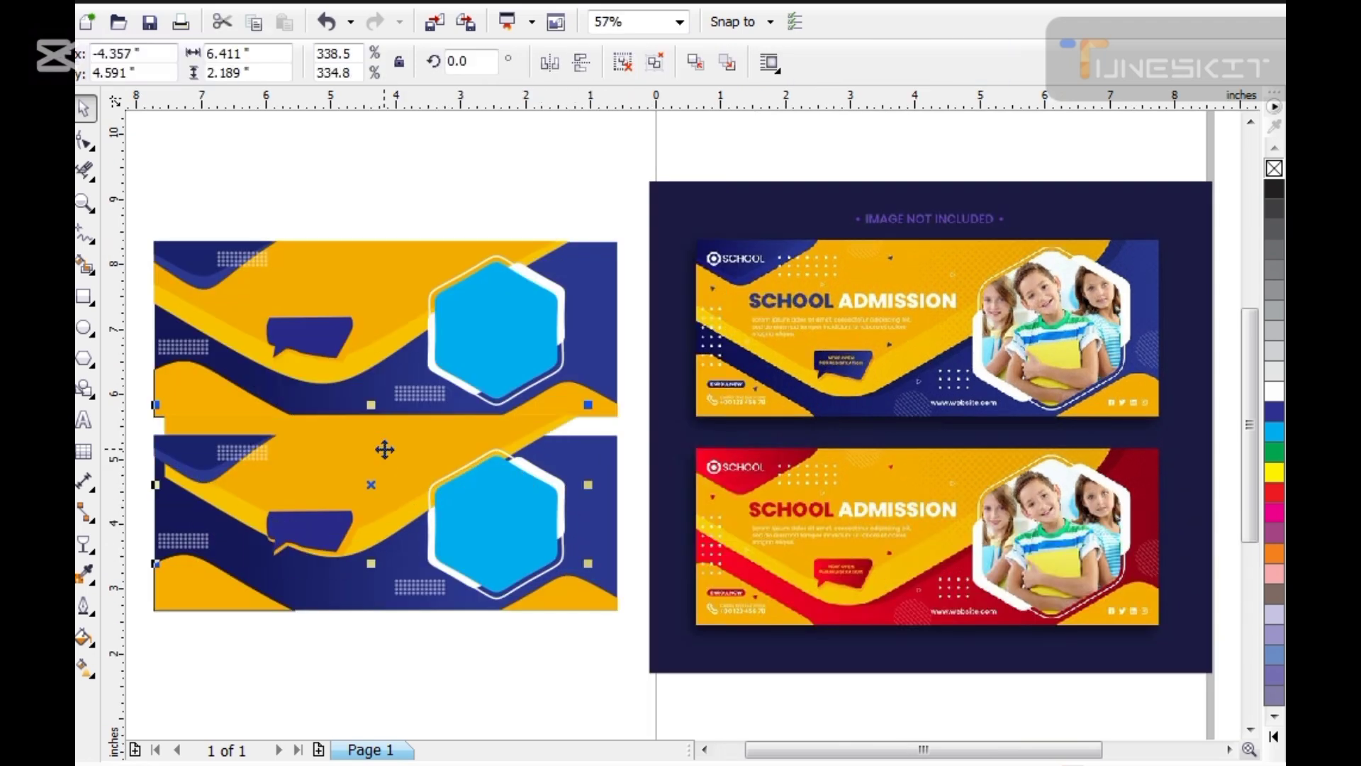
left_click(182, 463)
left_click(788, 458)
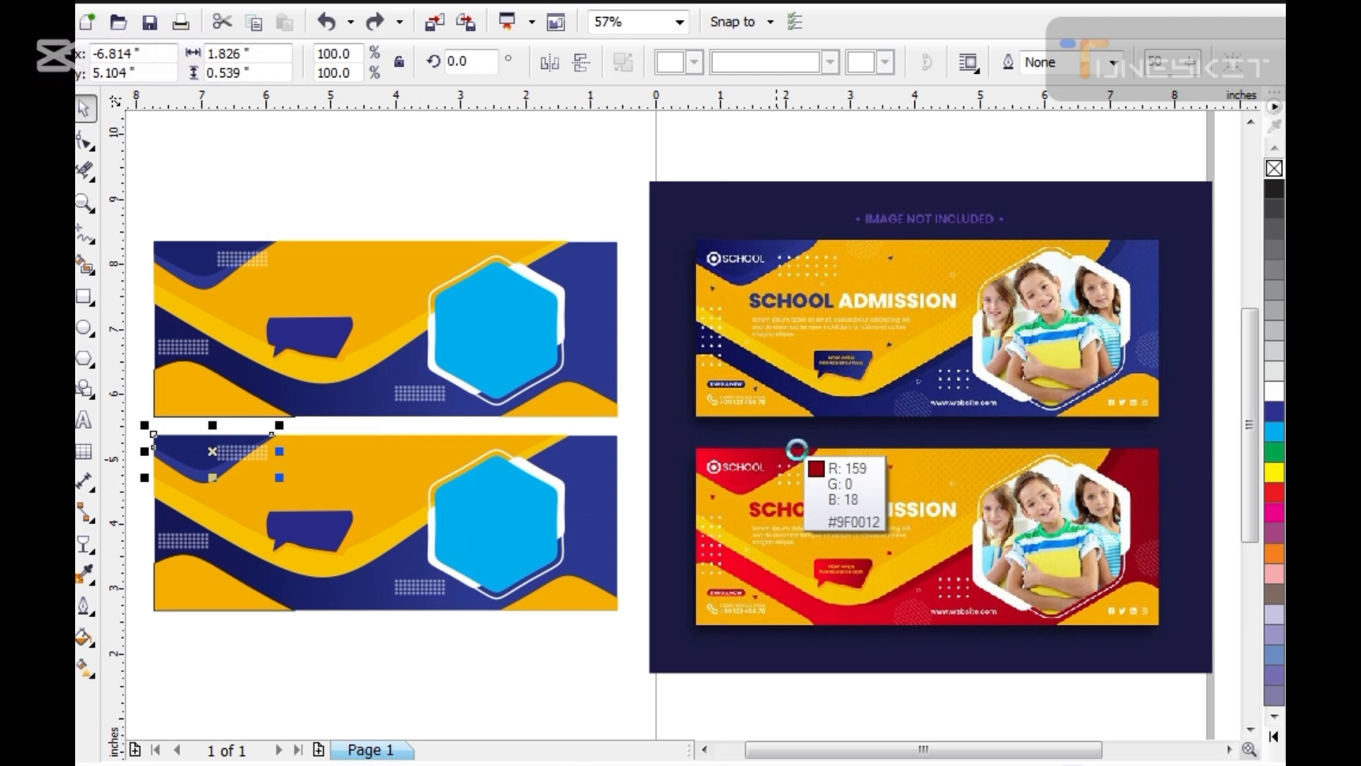
left_click(230, 517)
left_click(204, 476)
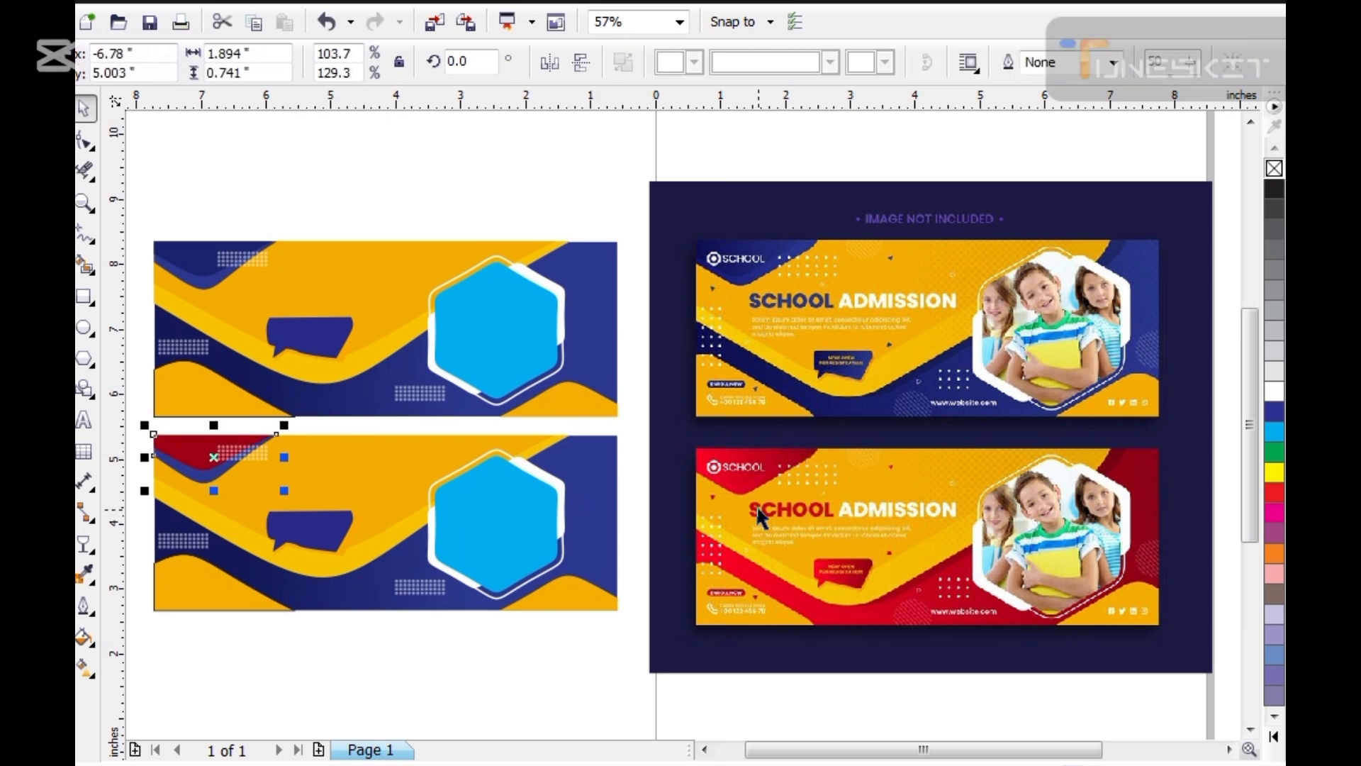
key("i")
left_click(740, 487)
left_click(231, 641)
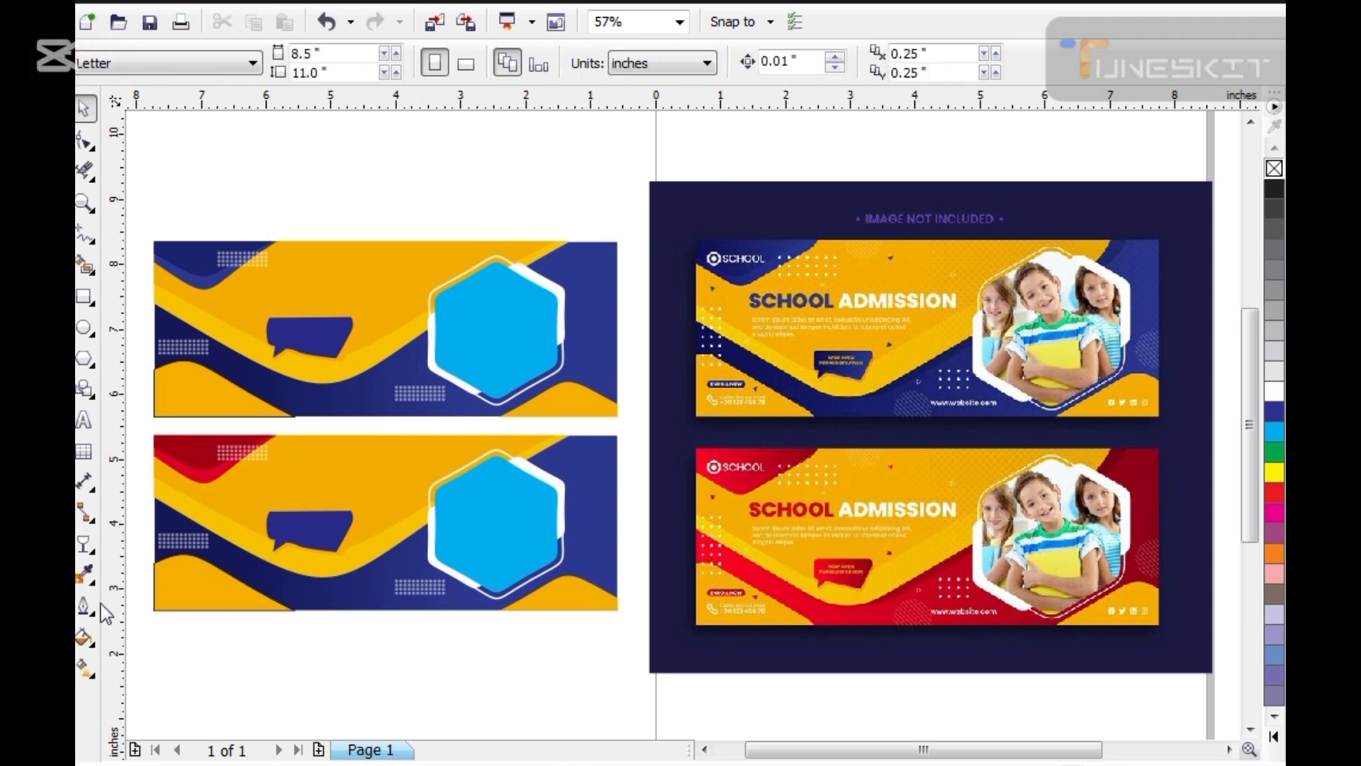
left_click(85, 670)
left_click(324, 603)
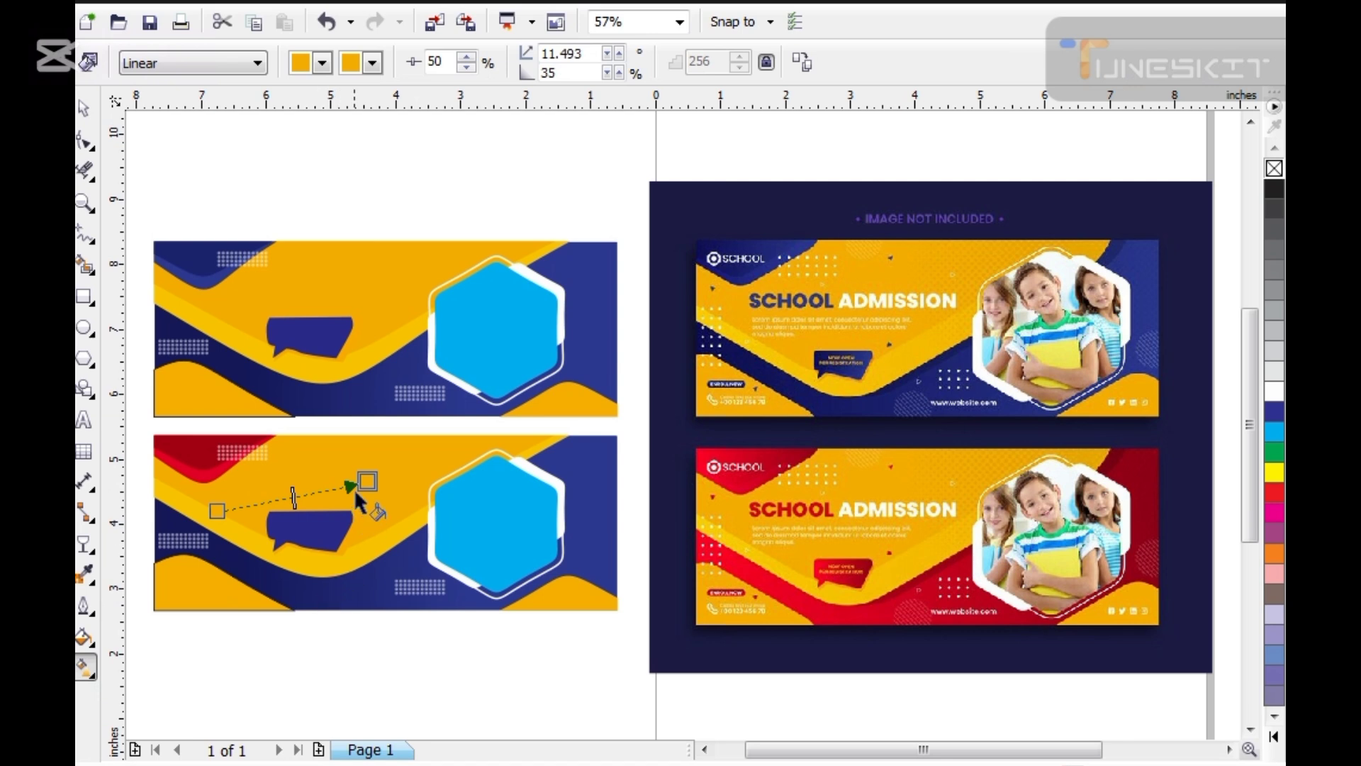
left_click(1148, 499)
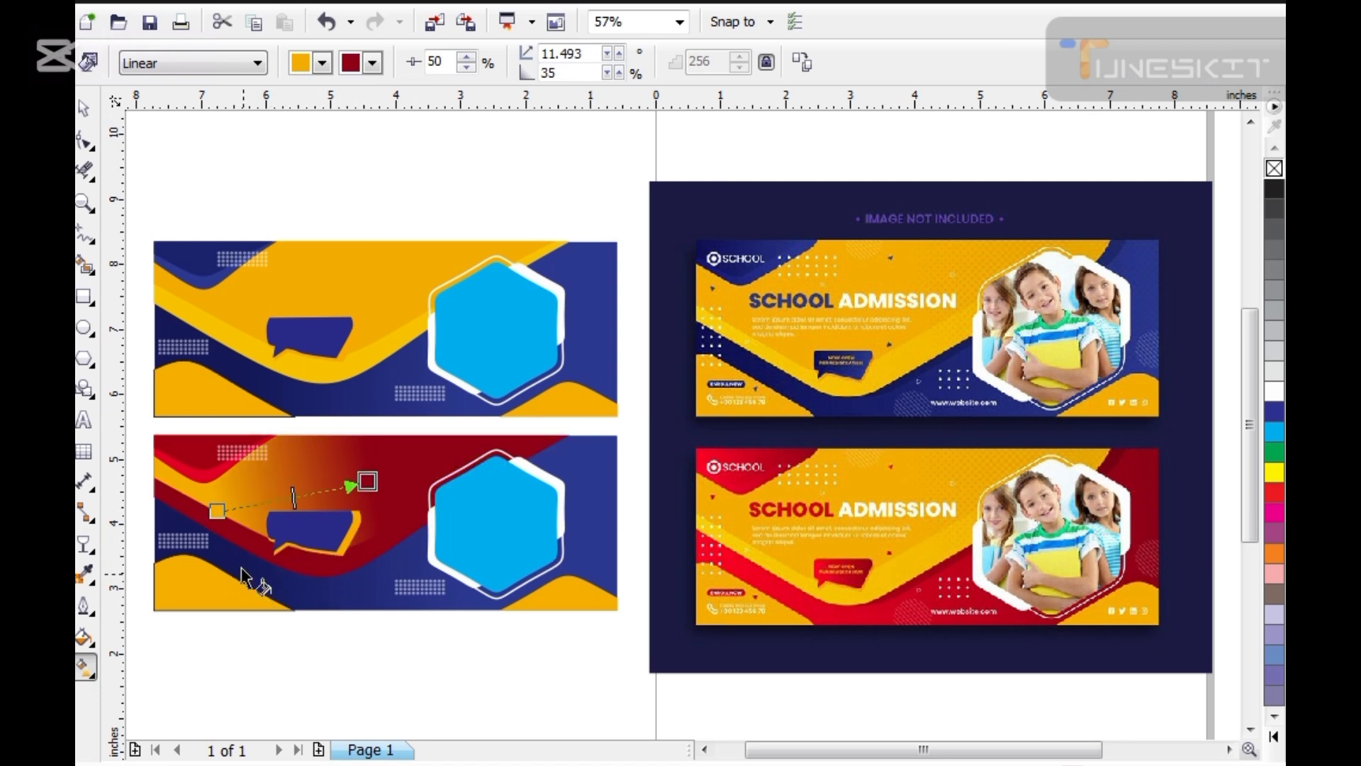
key("ctrl+z")
key("ctrl+z")
Step: Change the lower banner's background linear gradient to run from bright red to dark red, using colours sampled from the reference
left_click(328, 606)
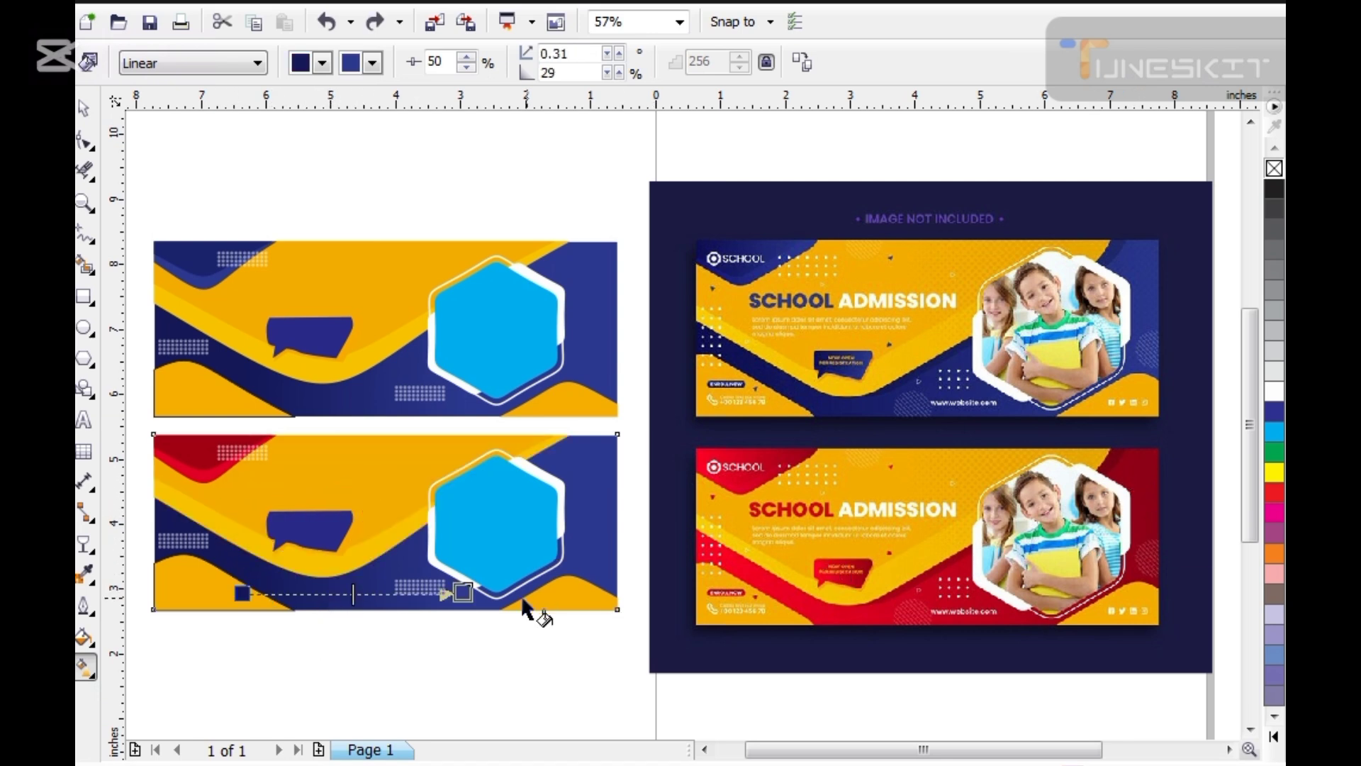
left_click(1142, 482)
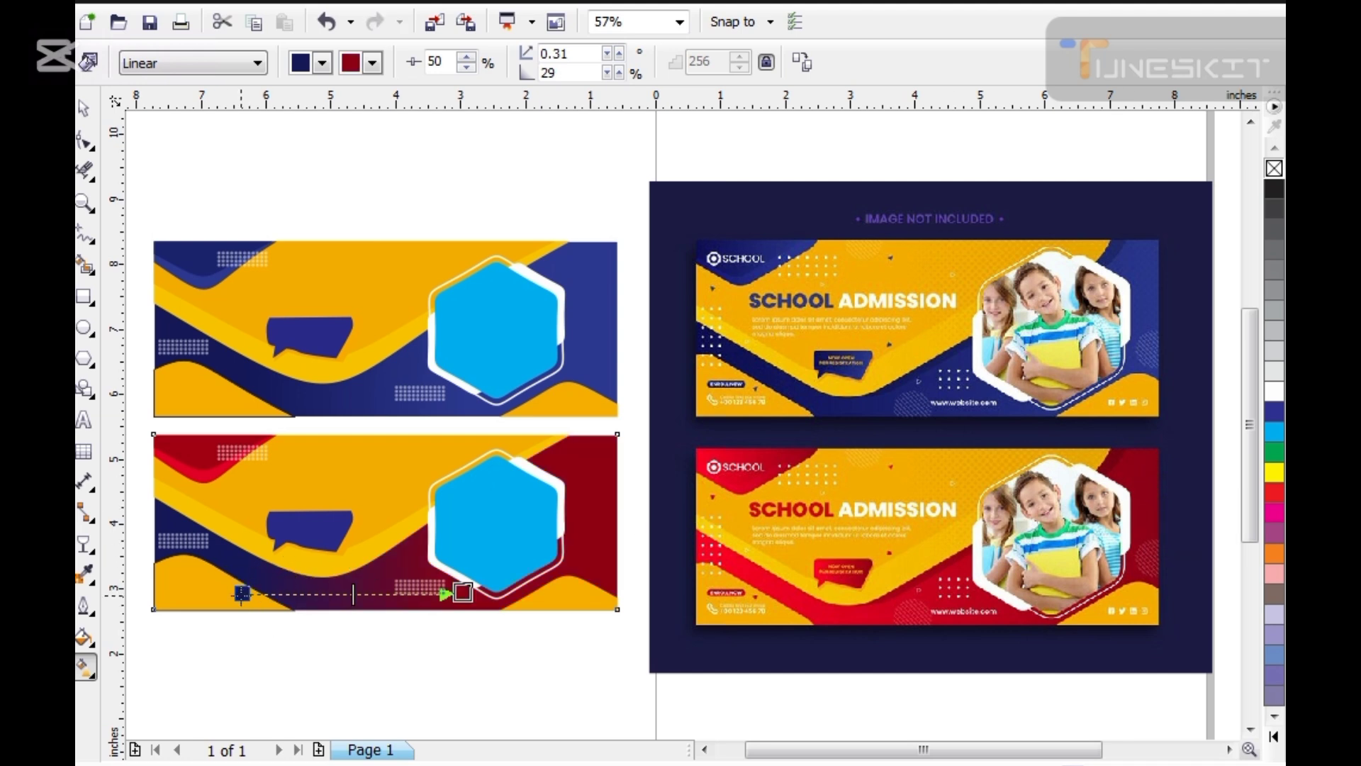
left_click(776, 578)
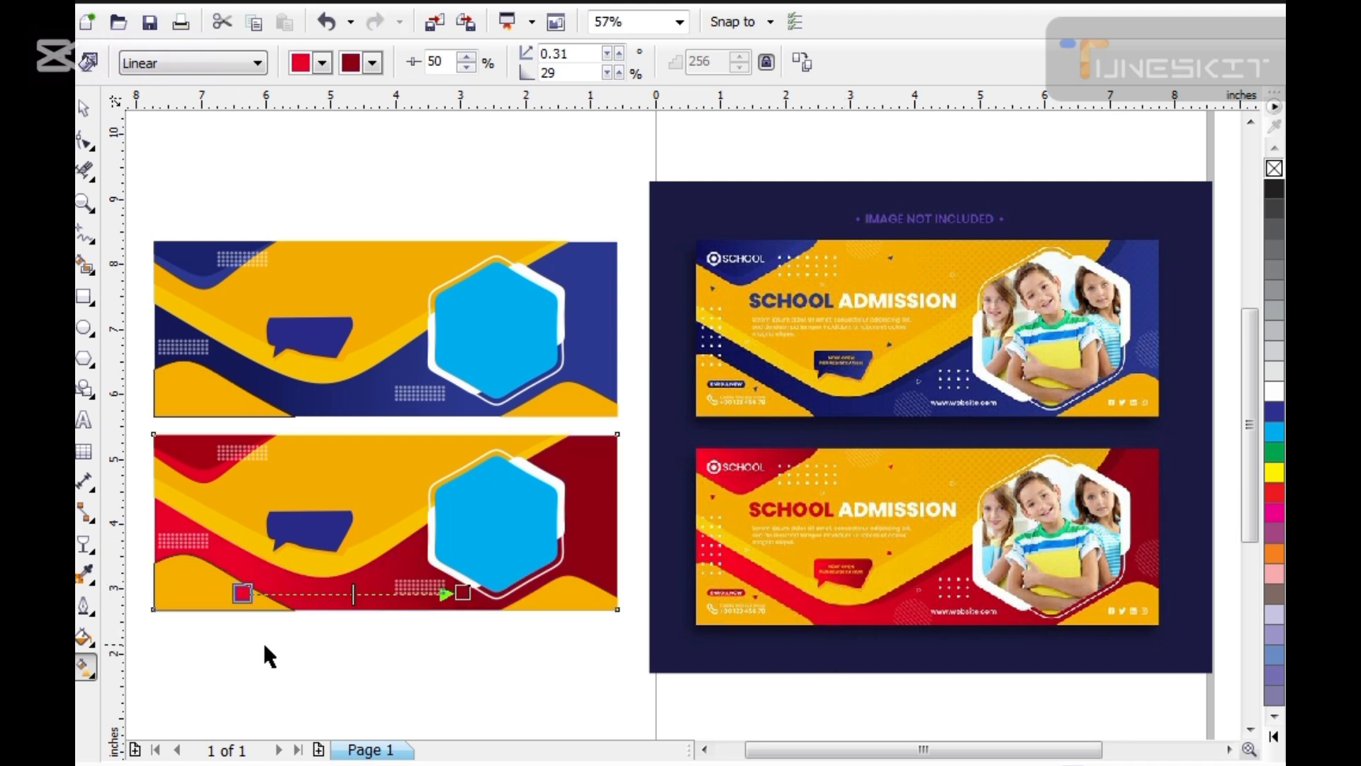
key("space")
left_click(268, 648)
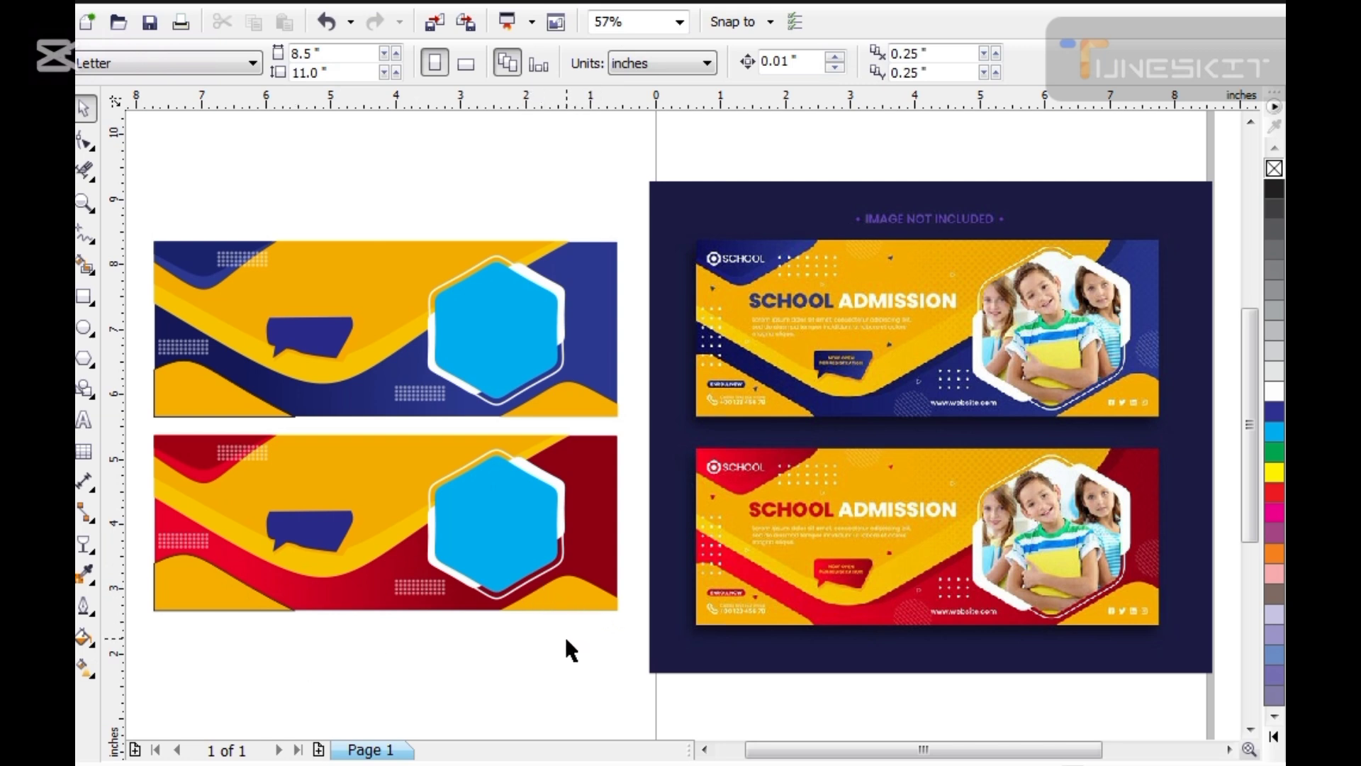
Step: Fill the lower banner's speech bubble with the background's bright-red-to-dark-red gradient
left_click(309, 532)
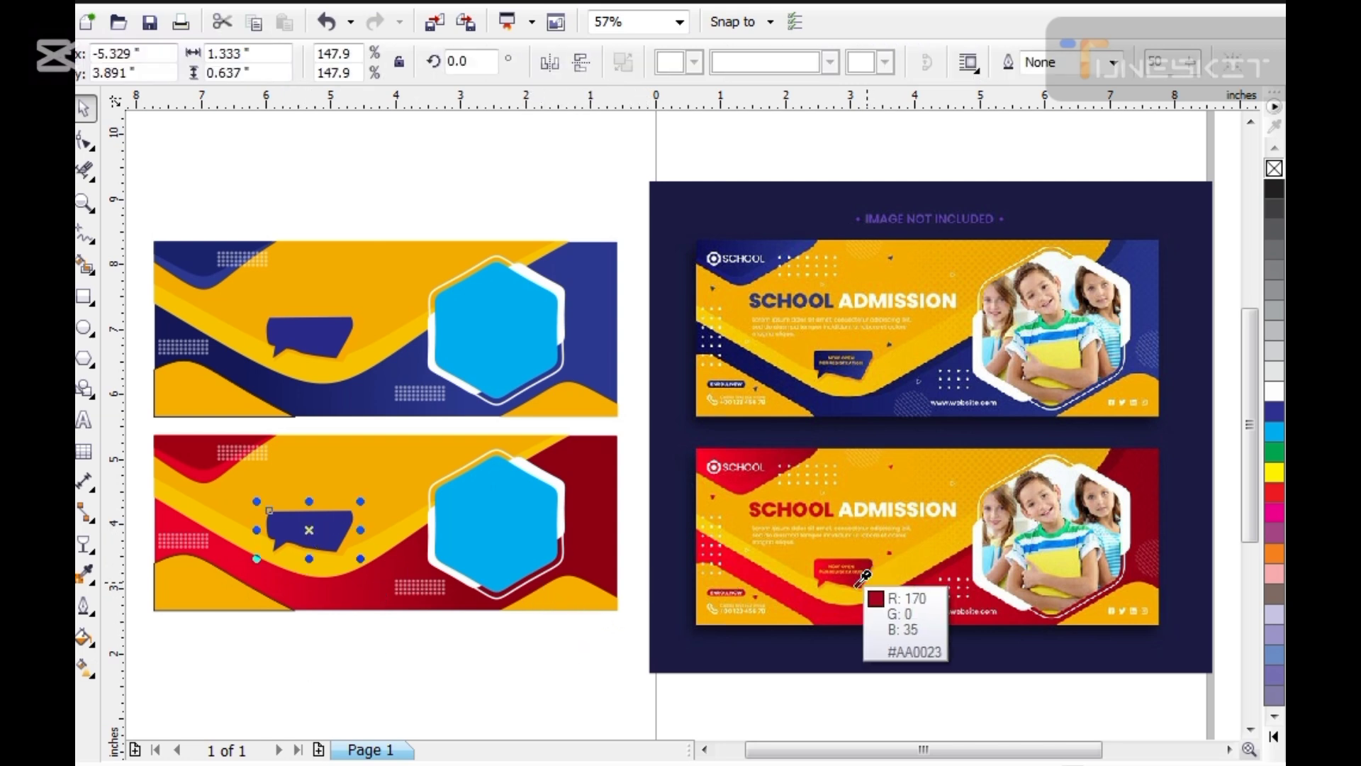
left_click(602, 546)
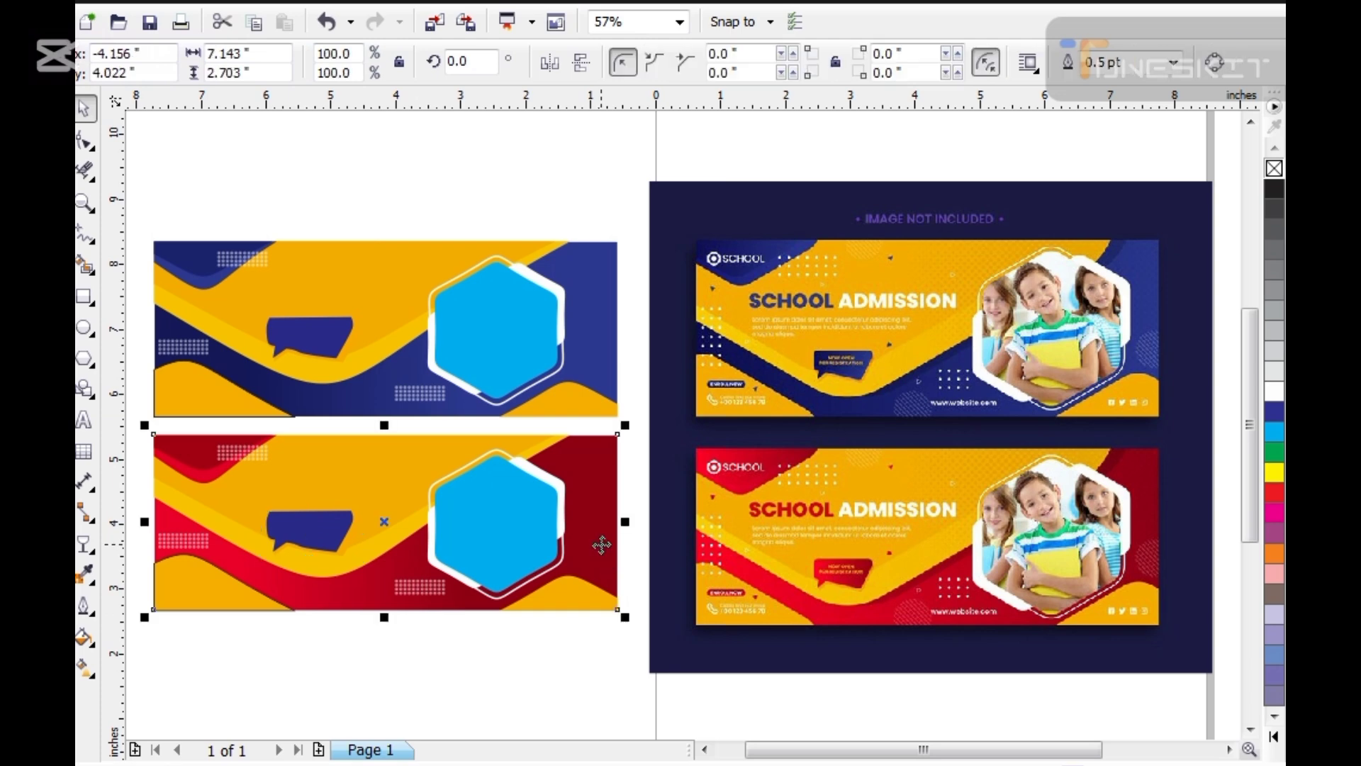
left_click(348, 541)
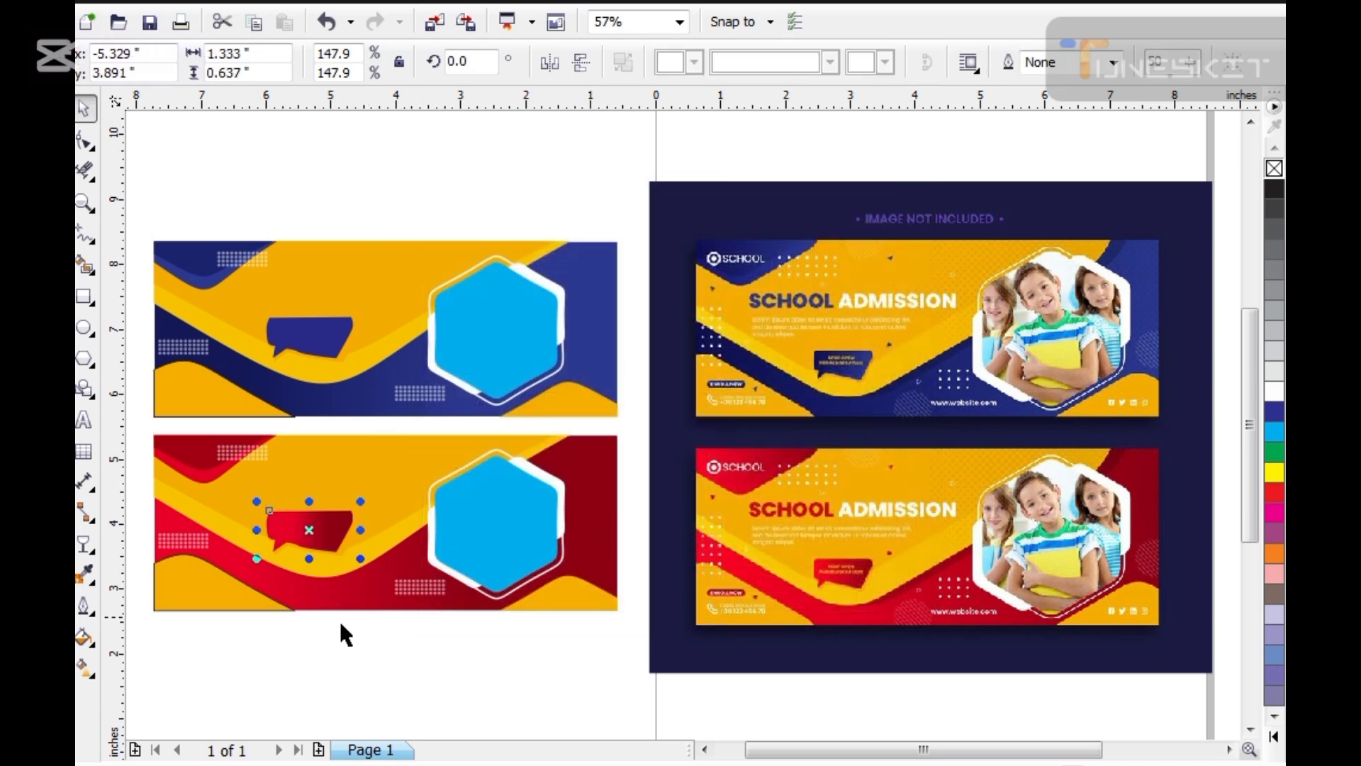
left_click(339, 622)
Step: Delete the reference image and move both recreated banners together onto the blank page
left_click(832, 446)
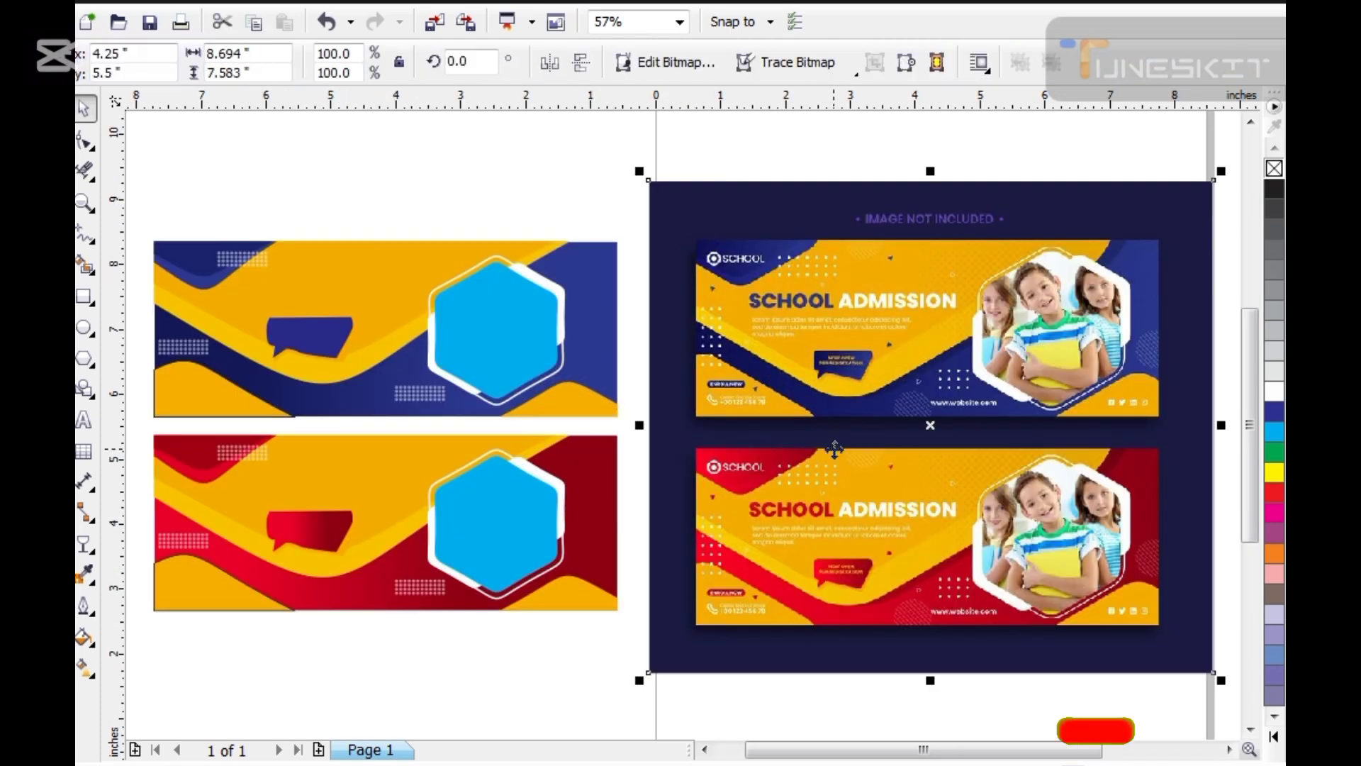
key("Delete")
scroll(713, 397, "down", 2)
left_click_drag(744, 256, 383, 568)
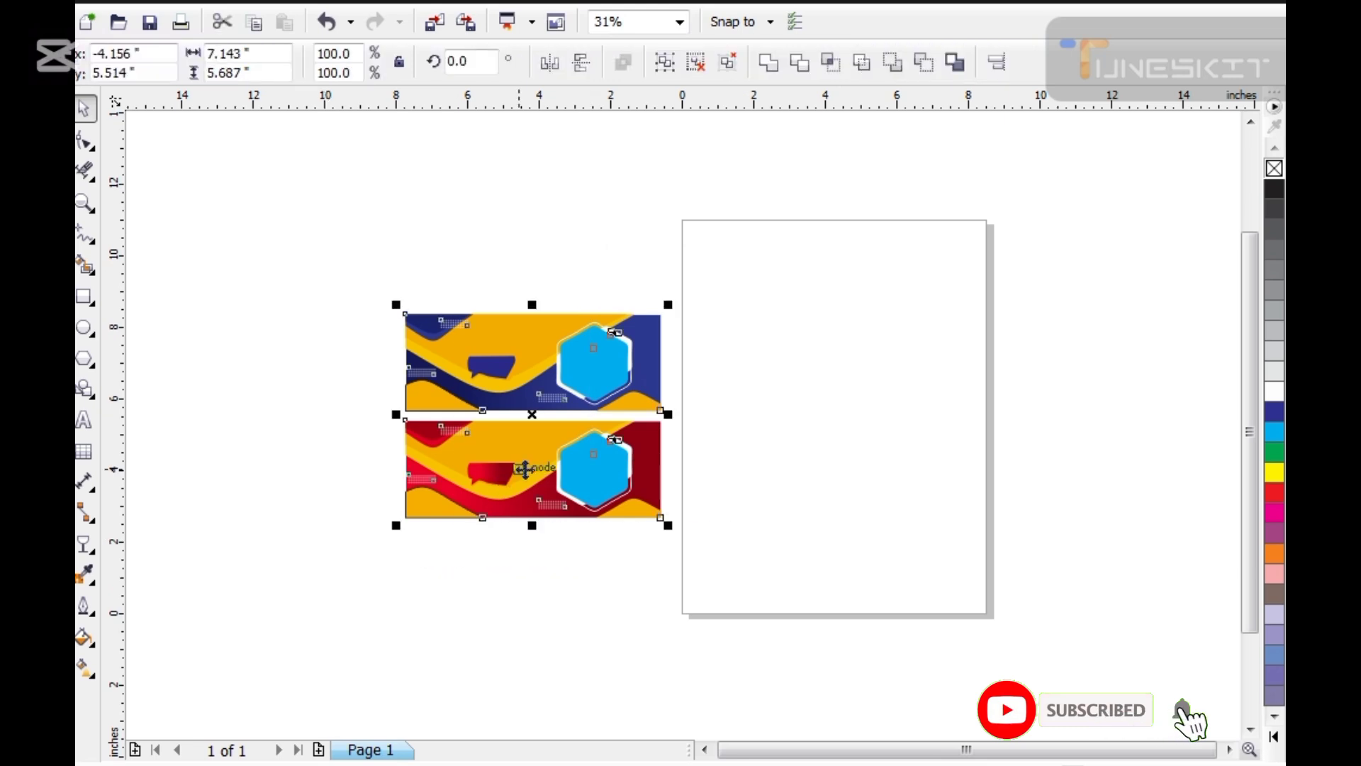
left_click_drag(523, 470, 845, 470)
key("shift+F2")
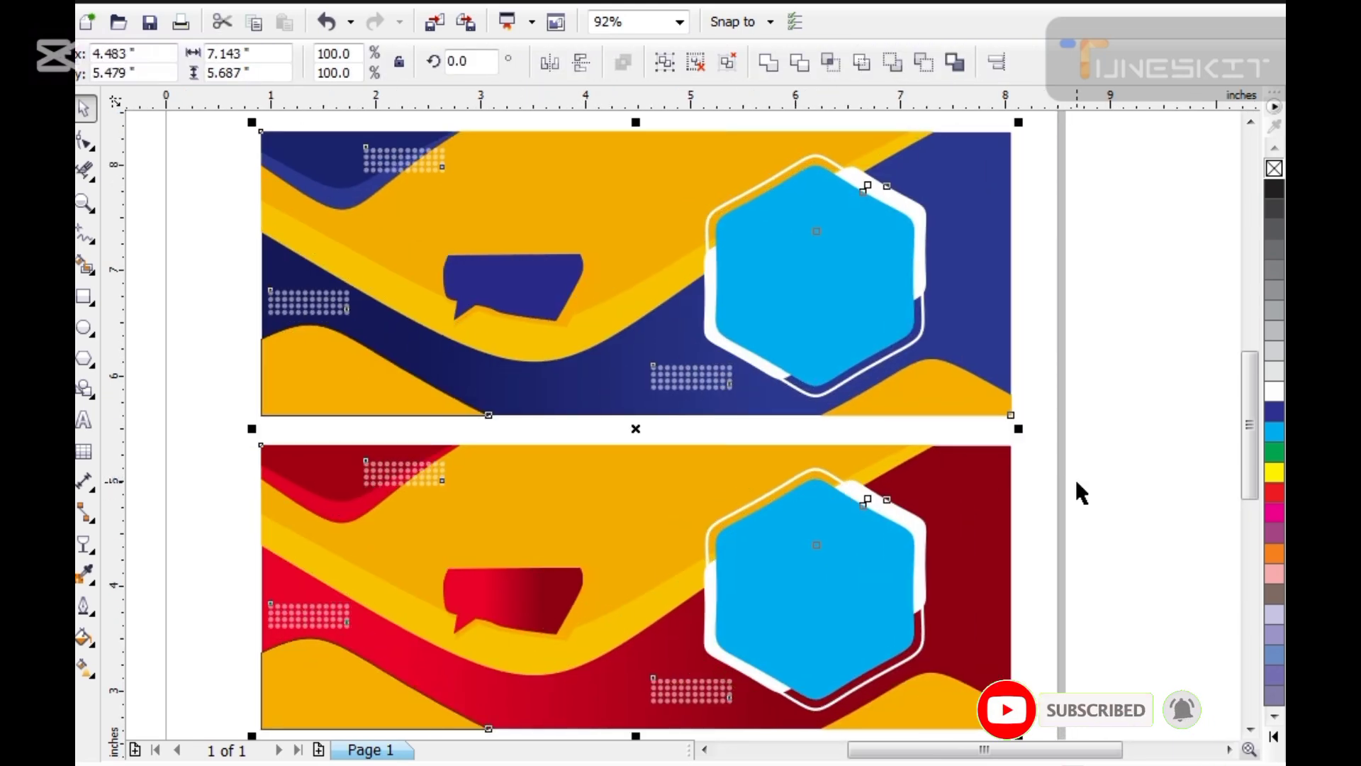
left_click(1075, 479)
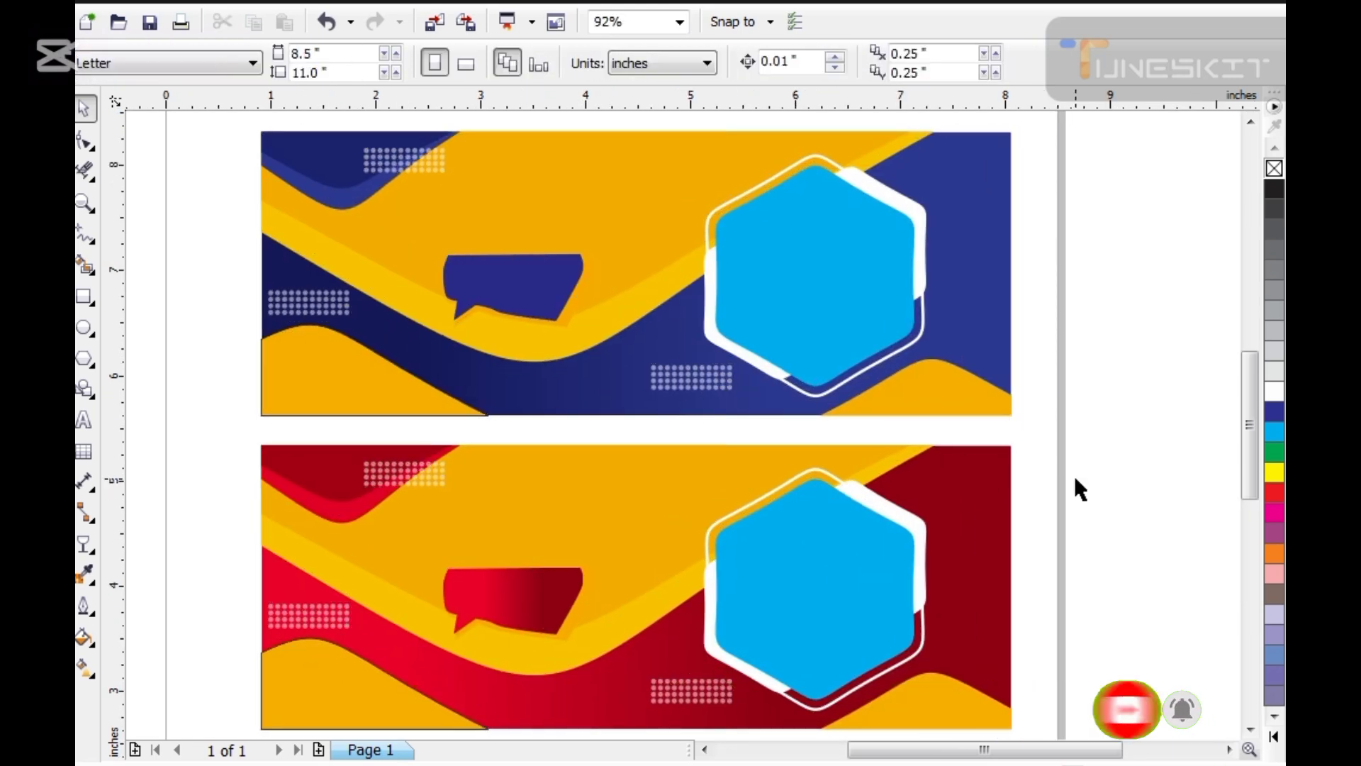